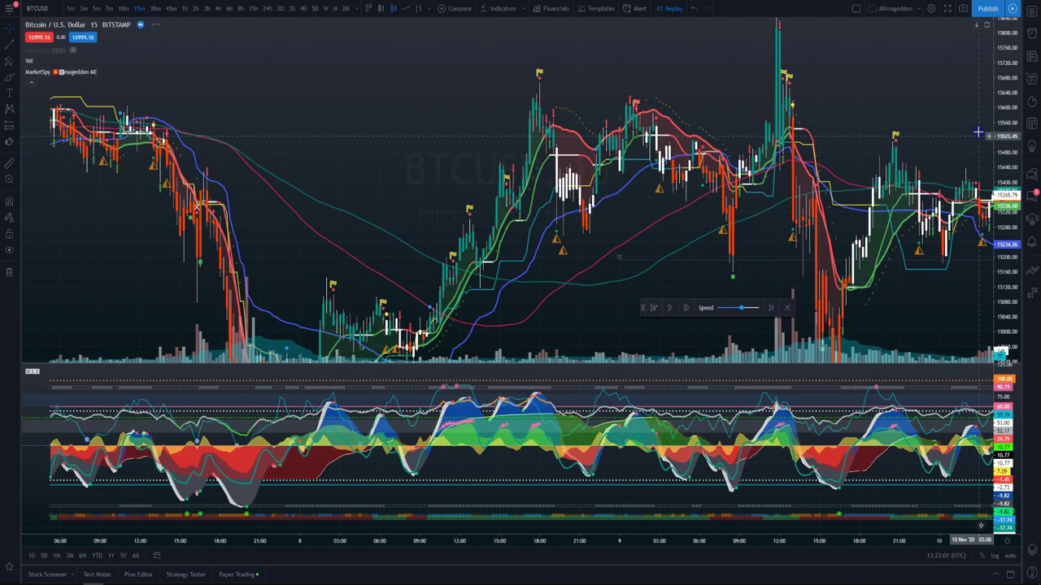
Step: Examine the 15-minute BTCUSD chart around the 6 November peak and the pullback that follows it
scroll(949, 253, "down", 3)
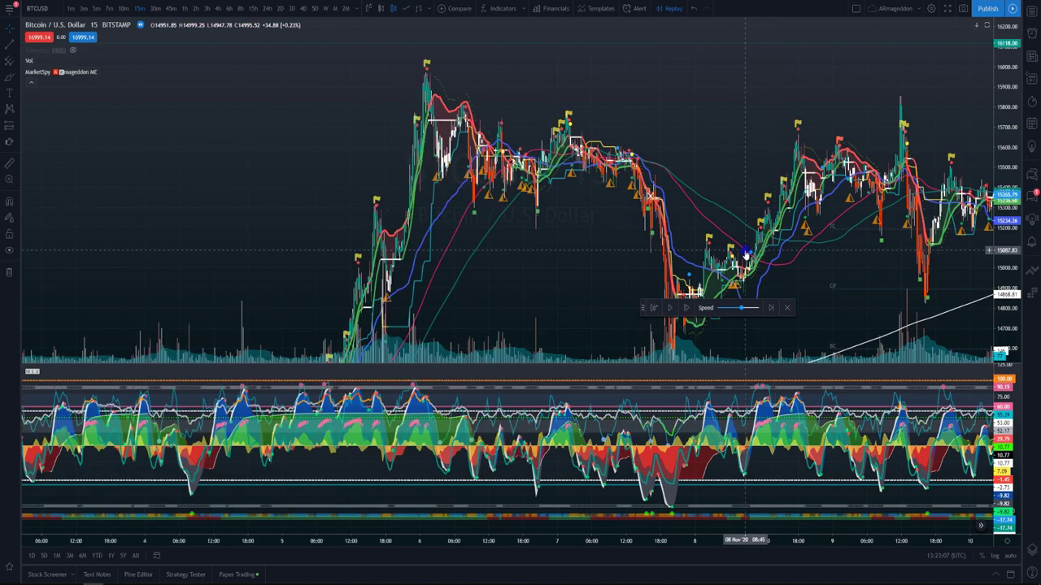
scroll(555, 276, "up", 5)
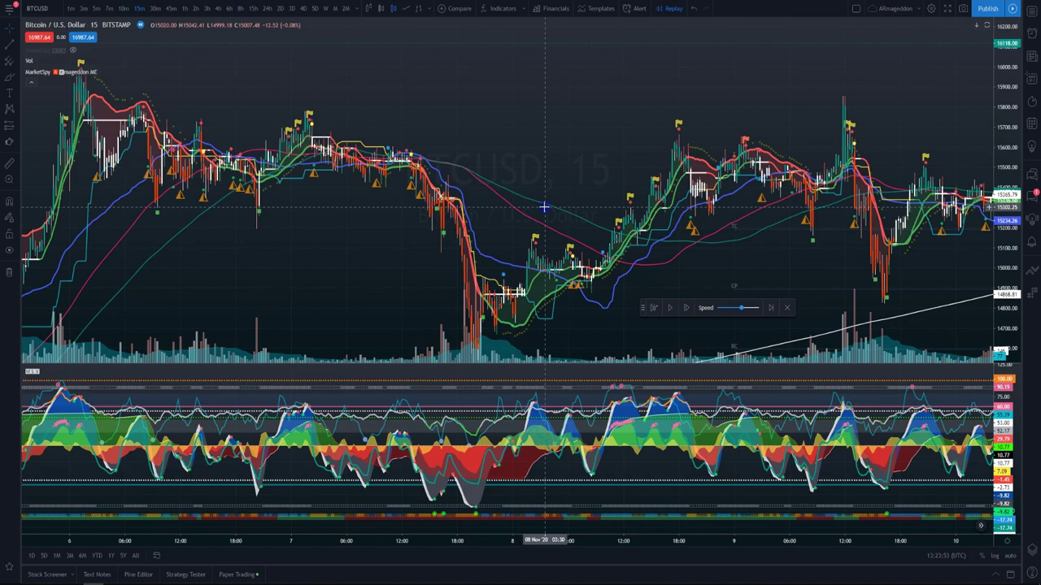
left_click_drag(330, 220, 562, 232)
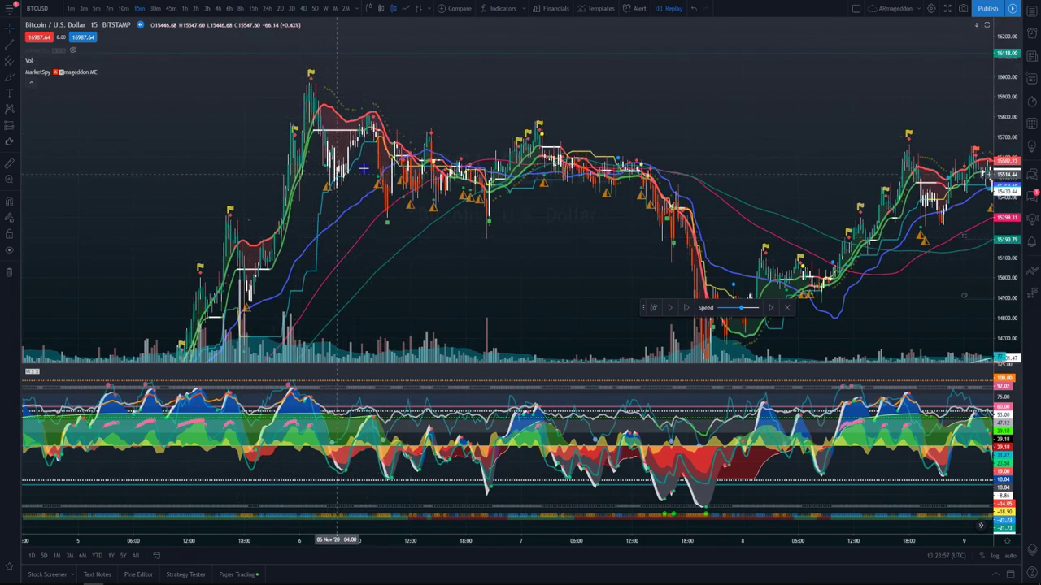
scroll(488, 267, "left", 5)
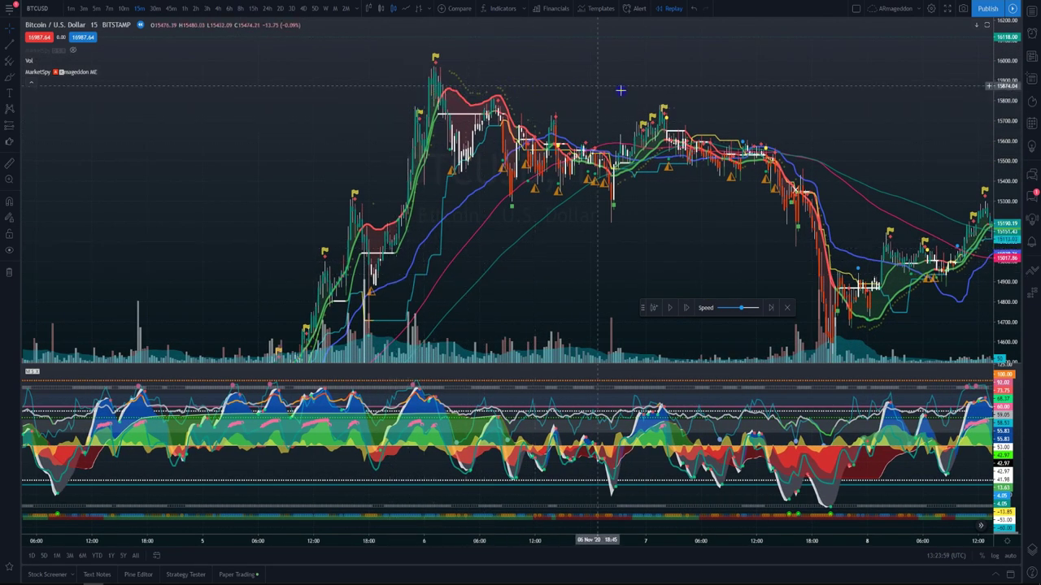
left_click_drag(504, 212, 680, 262)
scroll(679, 261, "up", 2)
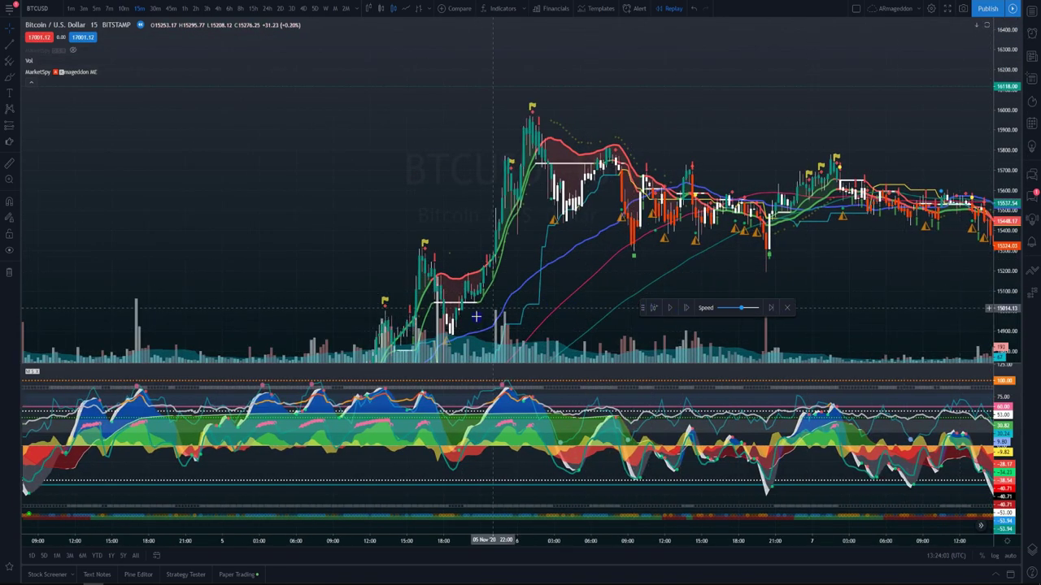
left_click_drag(1013, 328, 1013, 276)
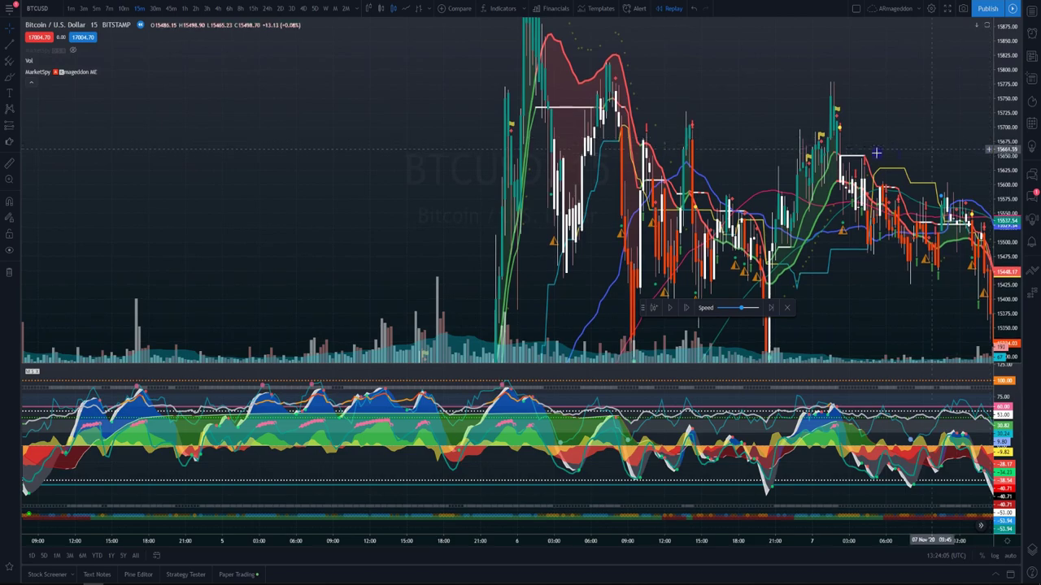
scroll(751, 158, "up", 3)
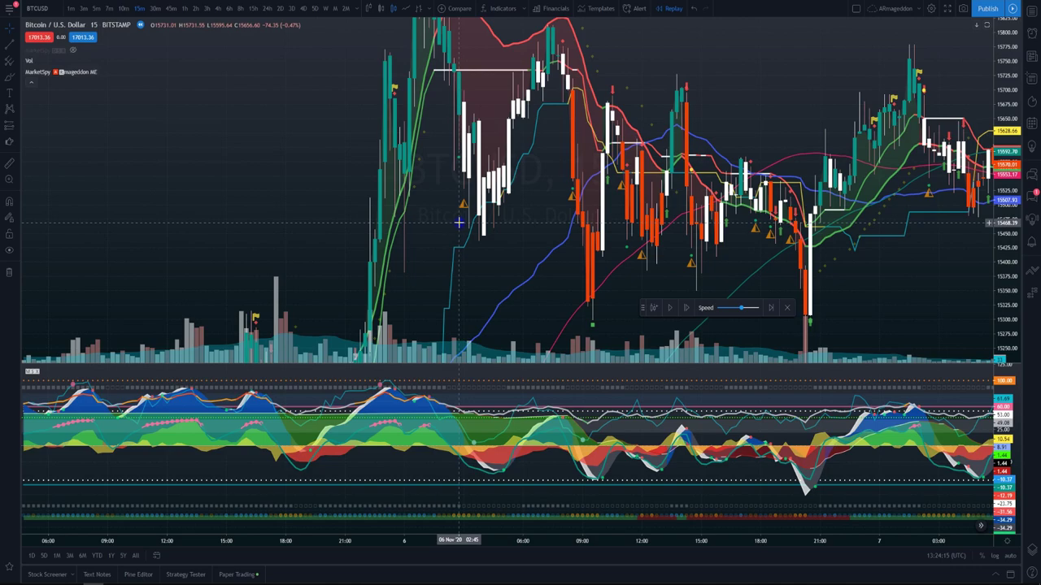
double_click(1008, 186)
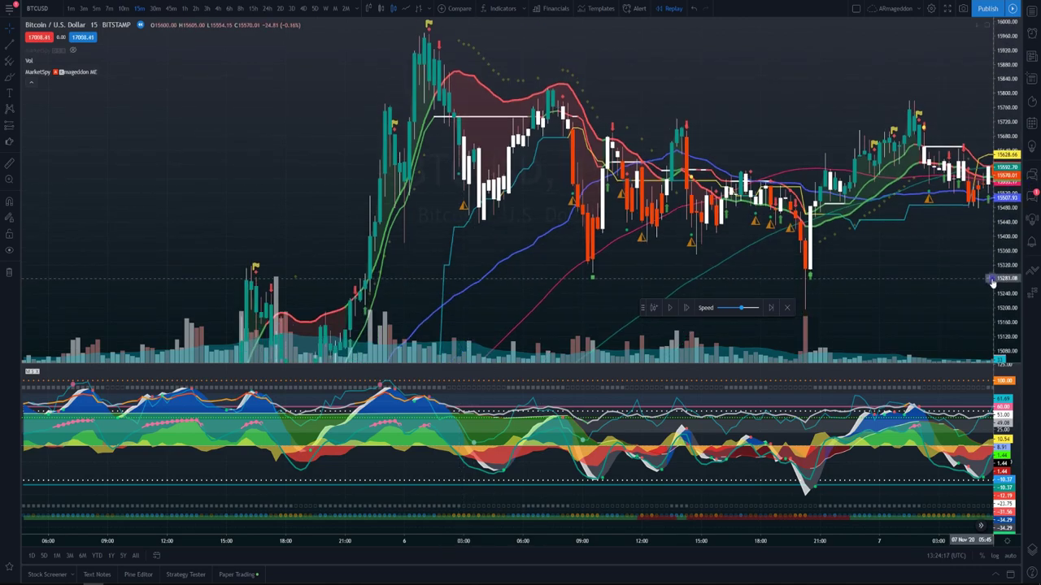
left_click_drag(542, 214, 577, 217)
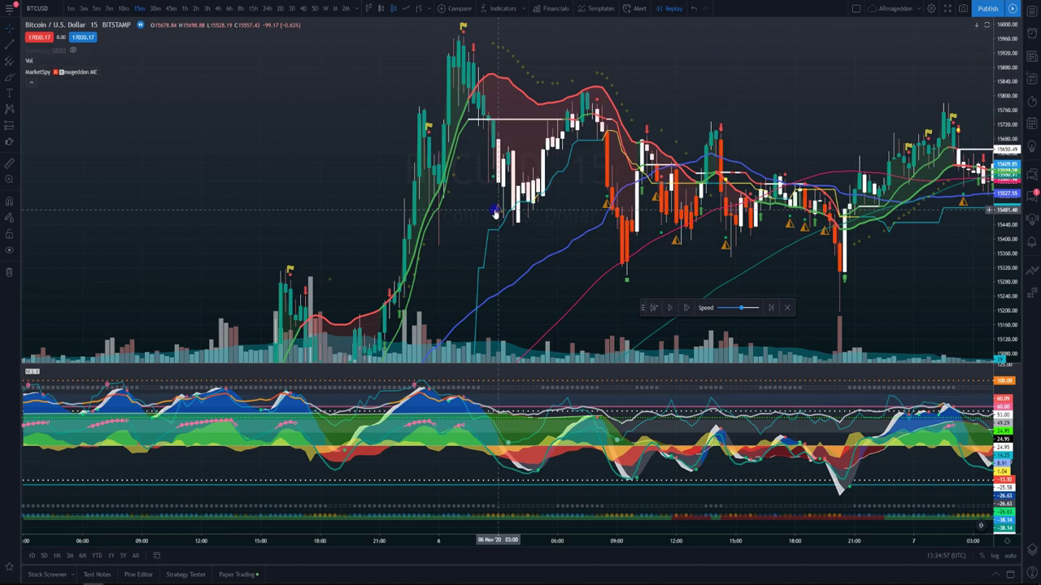
Step: Draw a rectangle from about 15,555 down to 15,361 starting at 05 Nov 22:30, and extend it to 06 Nov 09:15
left_click(11, 78)
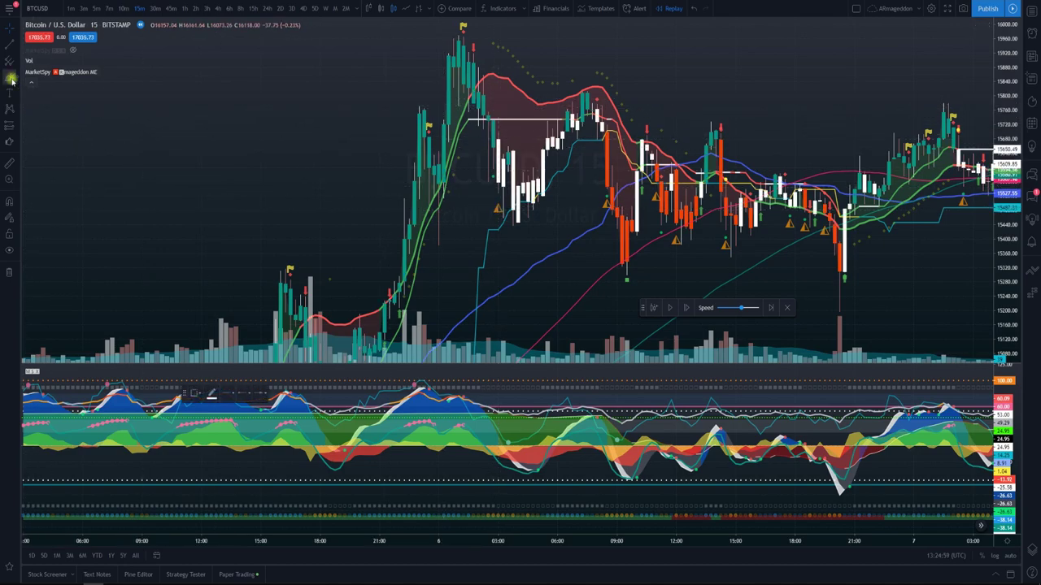
left_click(20, 84)
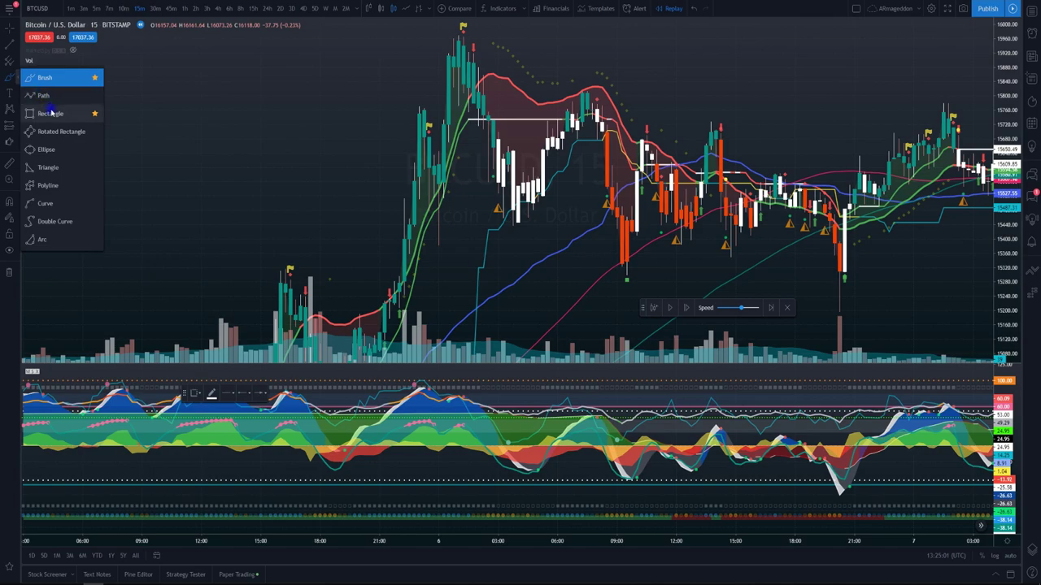
left_click(48, 109)
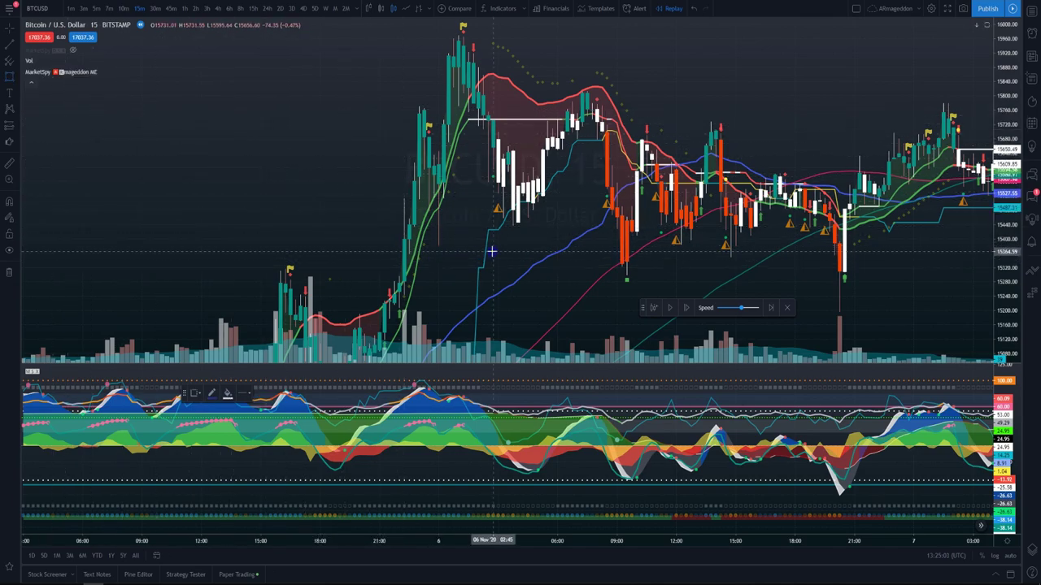
scroll(496, 251, "up", 1)
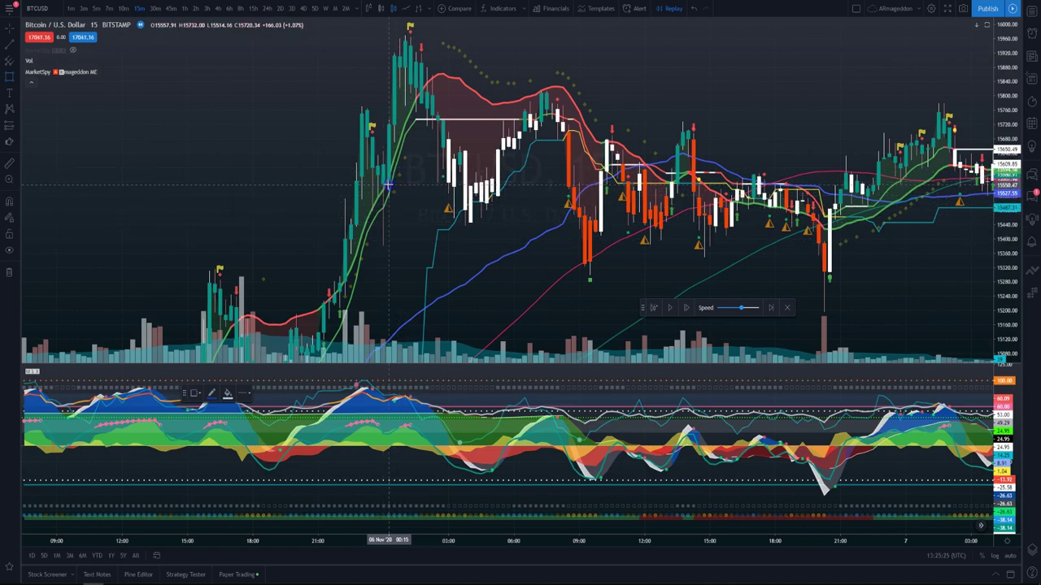
mouse_move(383, 184)
left_mouse_down()
mouse_move(405, 244)
mouse_move(355, 253)
left_mouse_up()
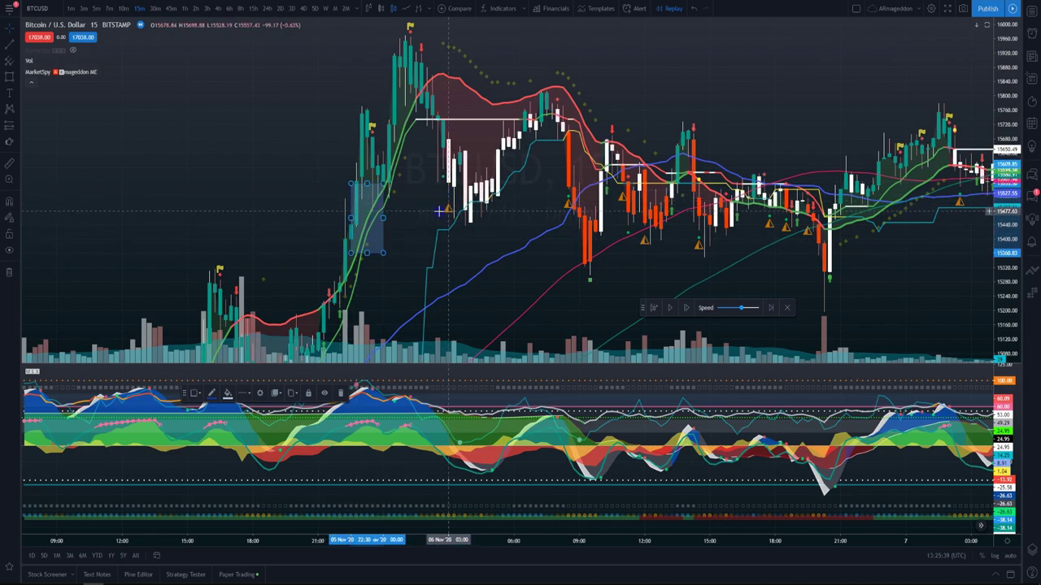
left_click_drag(383, 218, 583, 217)
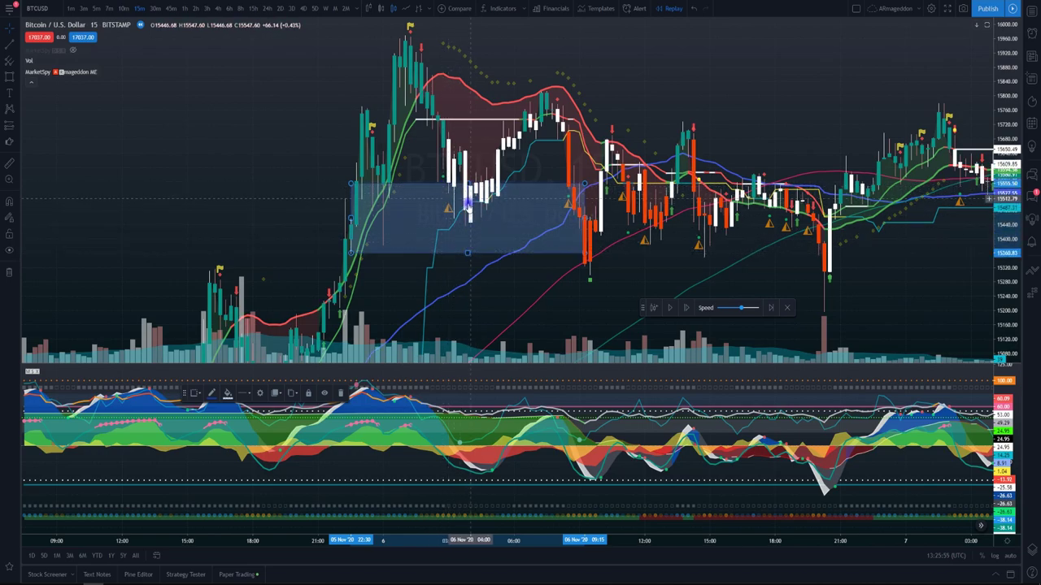
Step: Brush a circle around the pullback lows inside the rectangle near 06 Nov 04:00, and mark the next peak with a curve falling from it
left_click(14, 81)
left_click(34, 78)
mouse_move(476, 190)
left_mouse_down()
mouse_move(488, 194)
mouse_move(456, 205)
mouse_move(465, 226)
mouse_move(488, 220)
mouse_move(487, 210)
left_mouse_up()
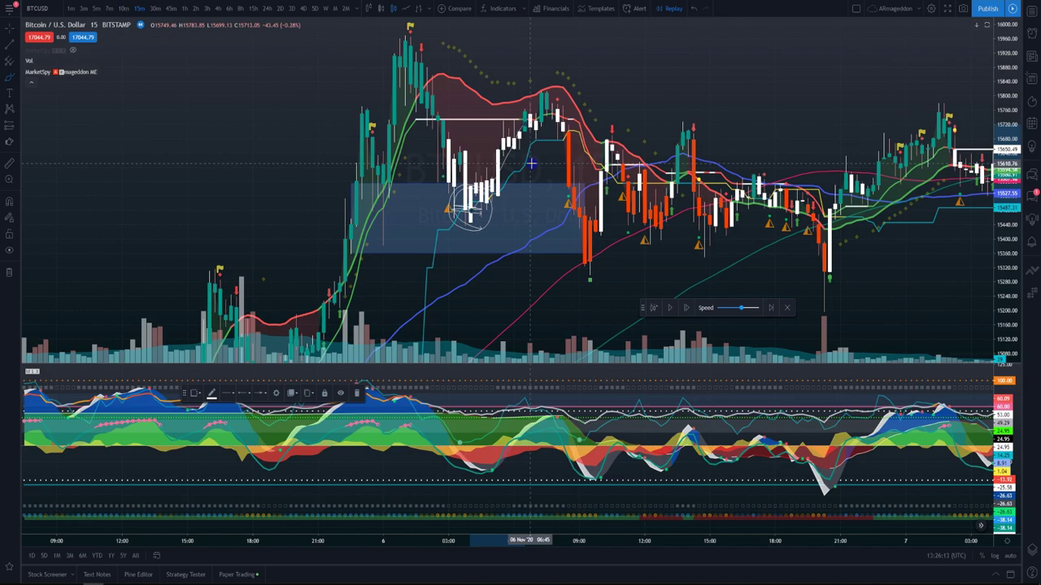
scroll(530, 163, "up", 1)
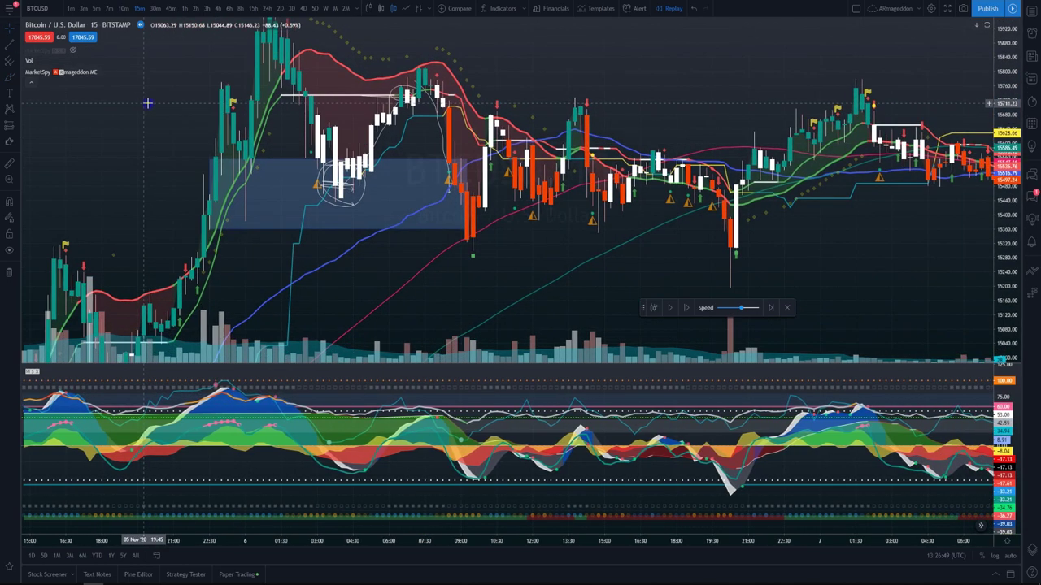
Step: Draw a second rectangle from about 15,439 down to 15,356 starting at 05 Nov 22:30, and extend it to 06 Nov 14:00
left_click(15, 82)
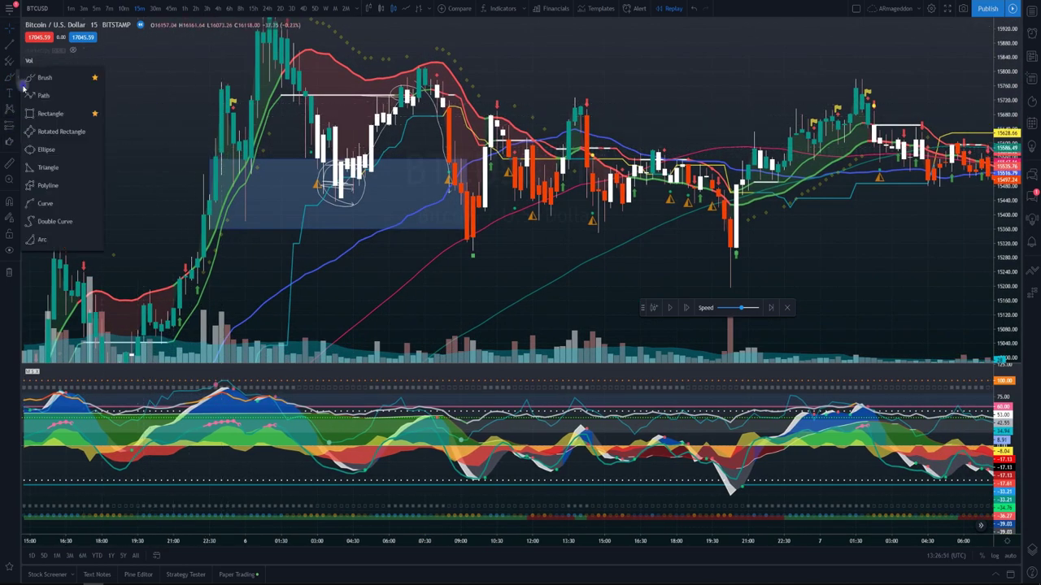
left_click(39, 113)
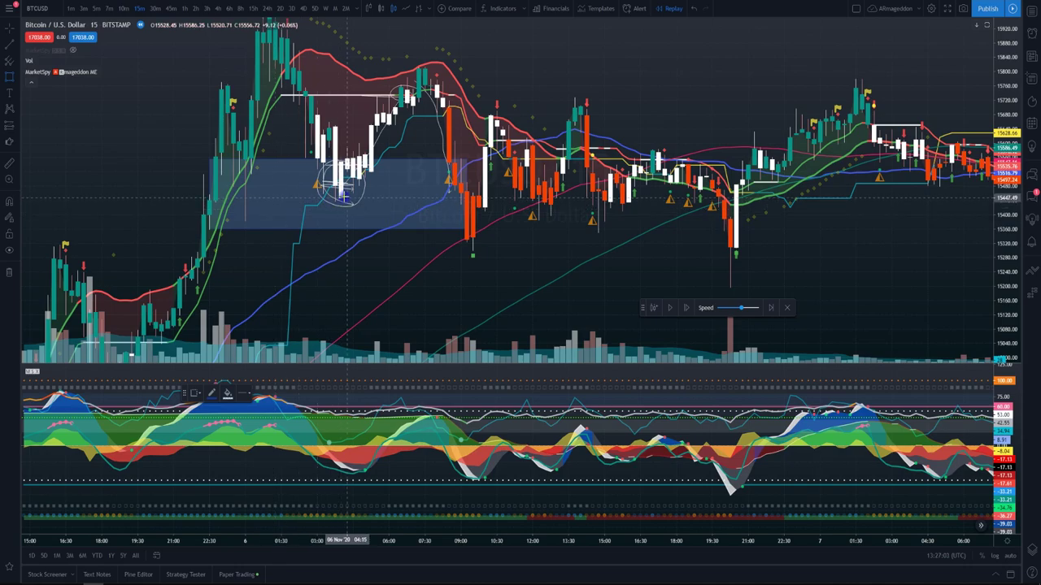
left_click_drag(335, 199, 210, 230)
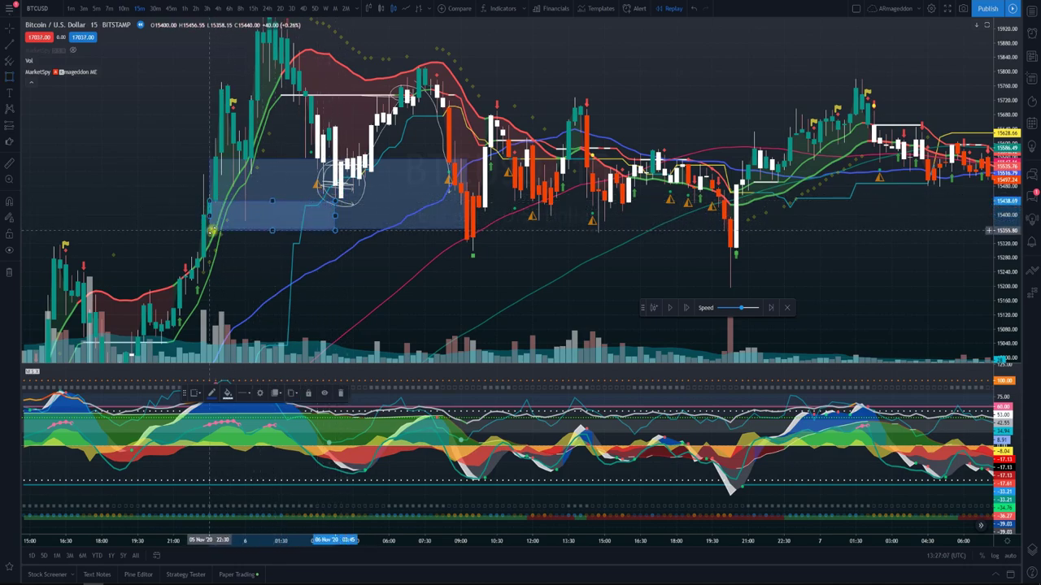
left_click_drag(335, 214, 580, 215)
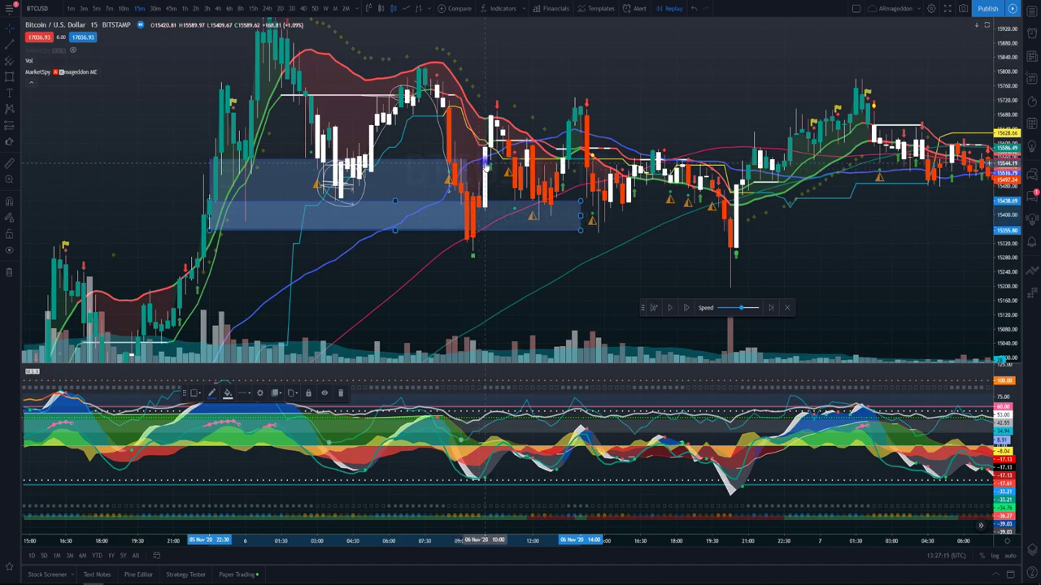
Step: Brush freehand marks on the 06 Nov bounce candles and across the drop into the second rectangle around 09:00 to 10:30
scroll(486, 163, "up", 2)
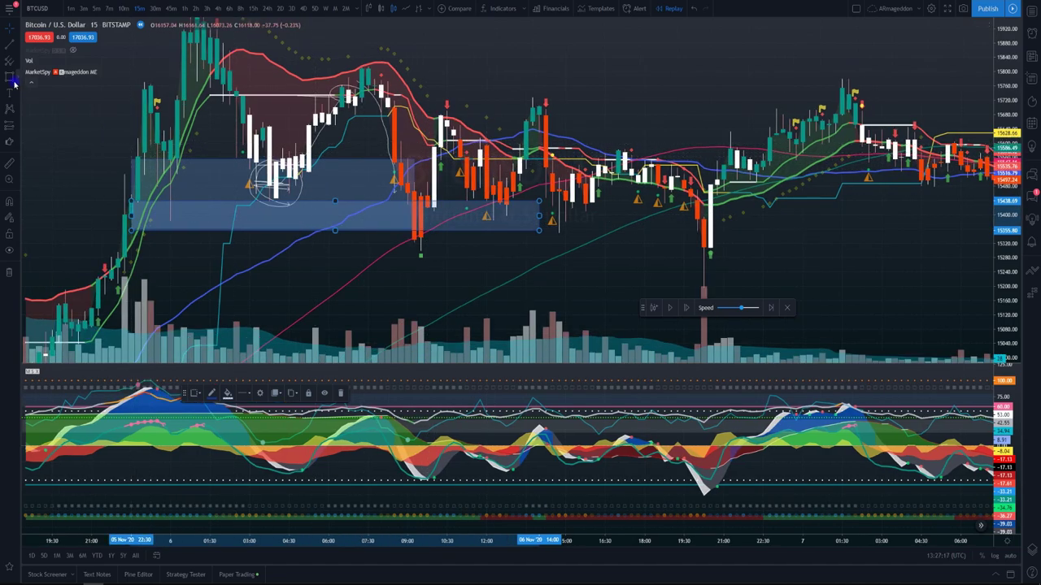
left_click(20, 80)
left_click(57, 78)
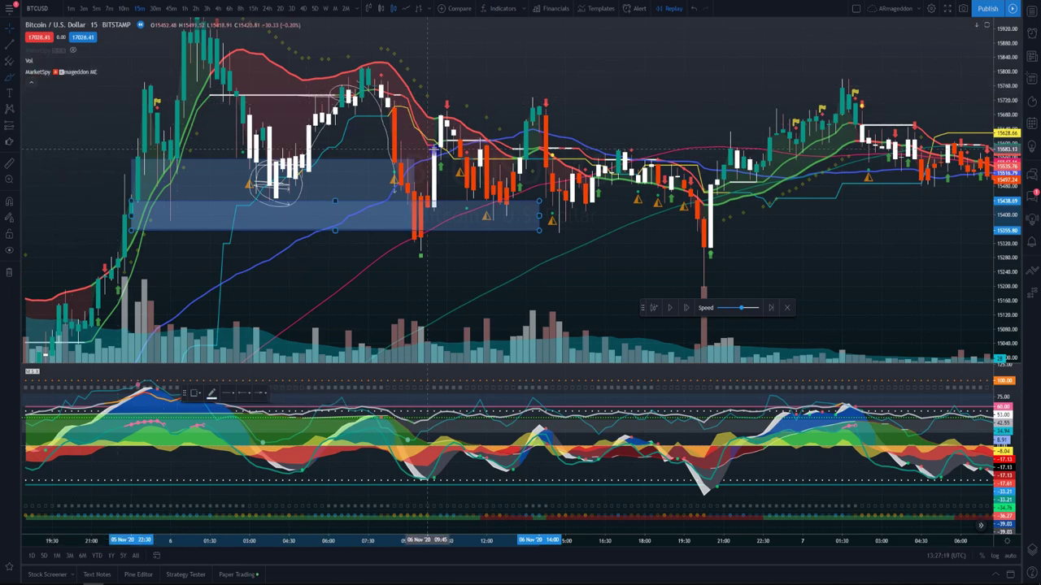
left_click(446, 142)
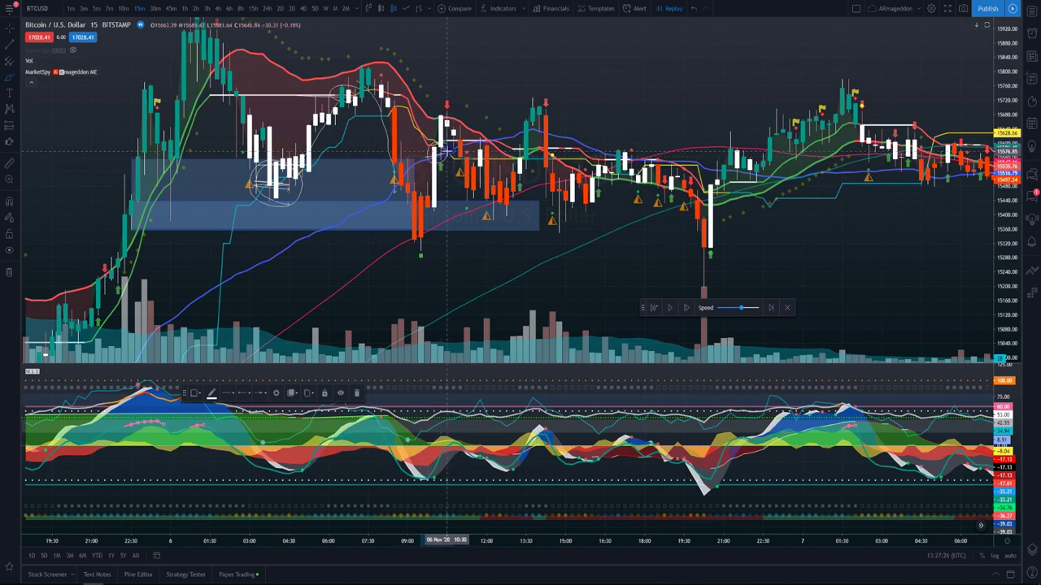
left_click(398, 218)
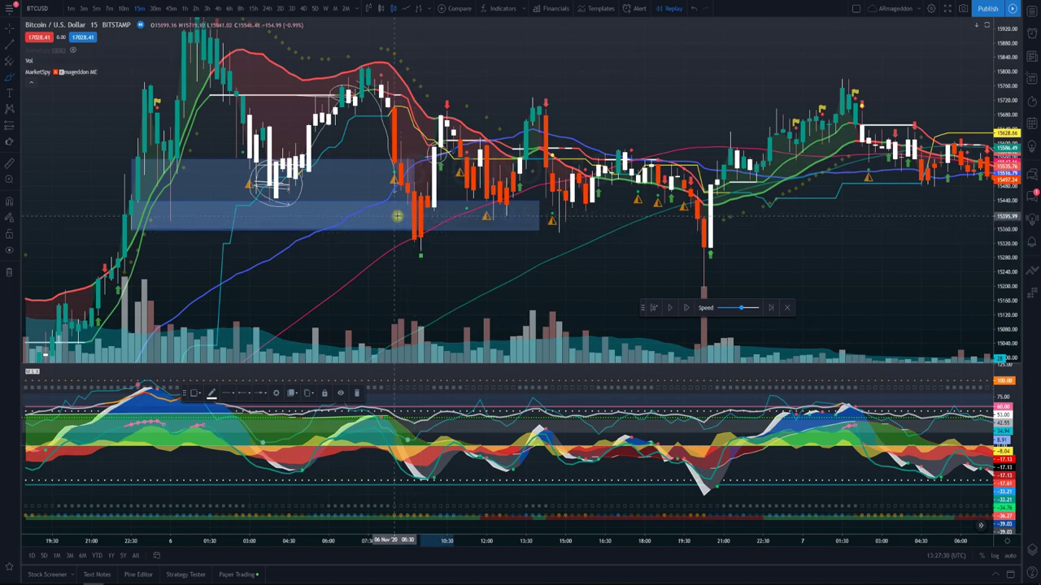
left_click(442, 222)
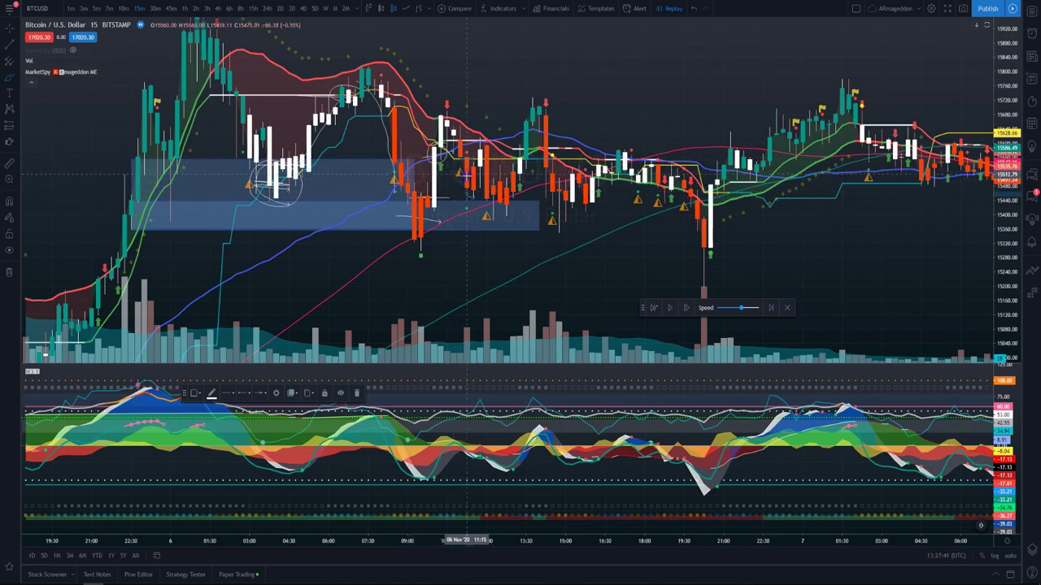
Step: Draw a third rectangle from about 15,439 down to 15,302 starting at about 06 Nov 09:30, and extend it to about 18:00
left_click_drag(468, 203, 410, 181)
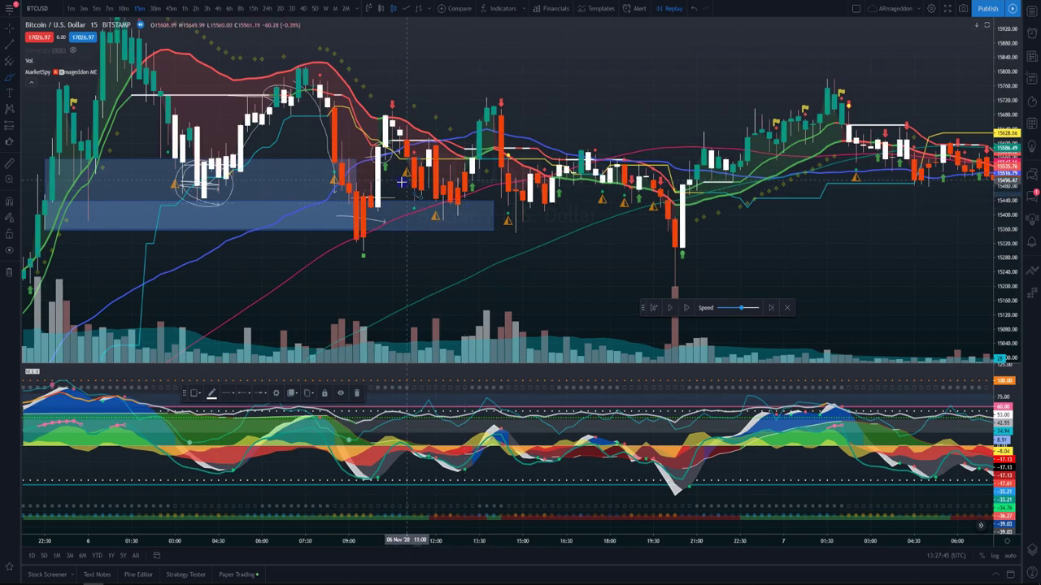
left_click(18, 84)
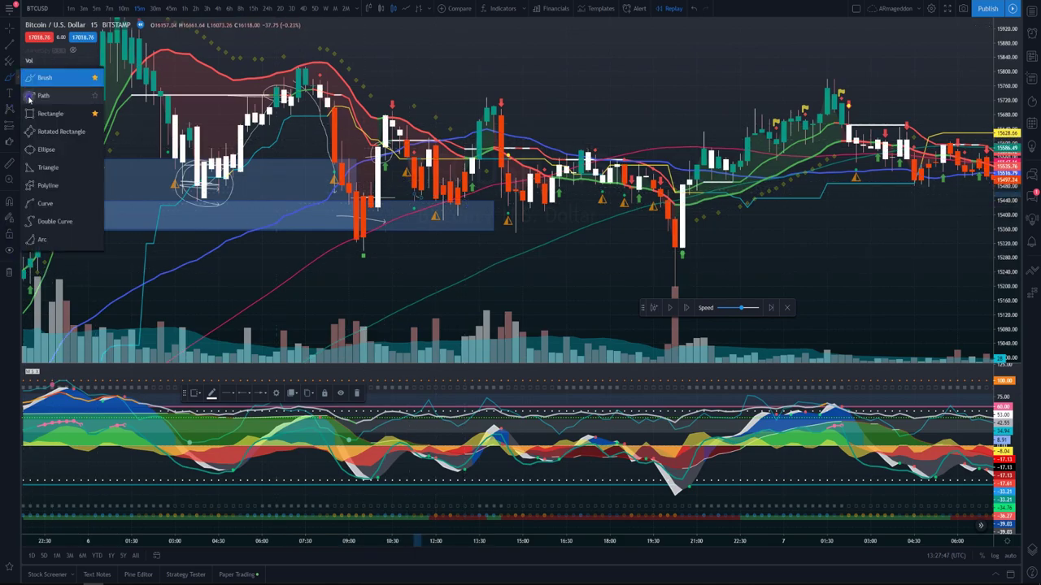
left_click(48, 104)
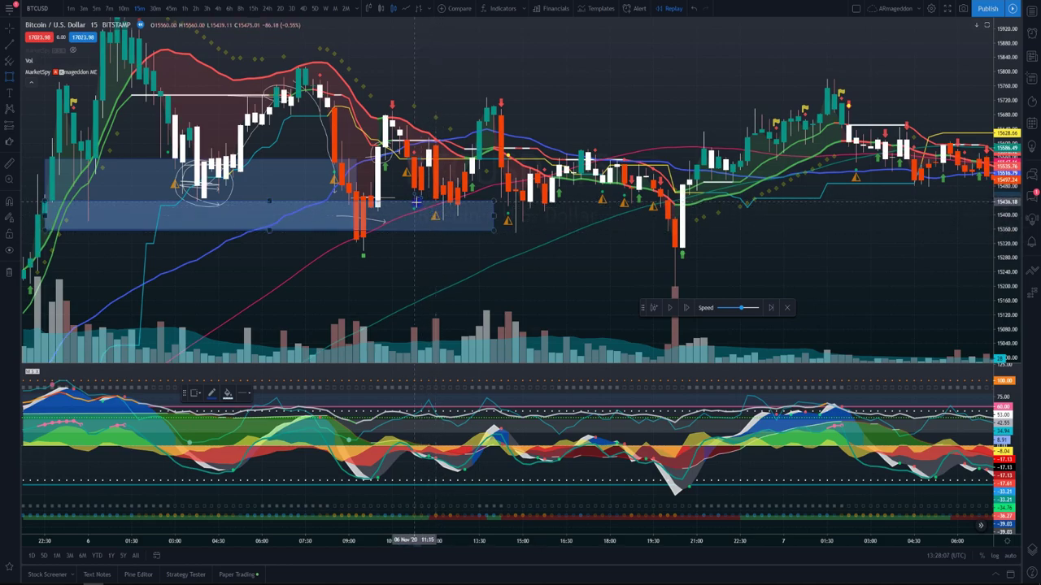
left_click(415, 201)
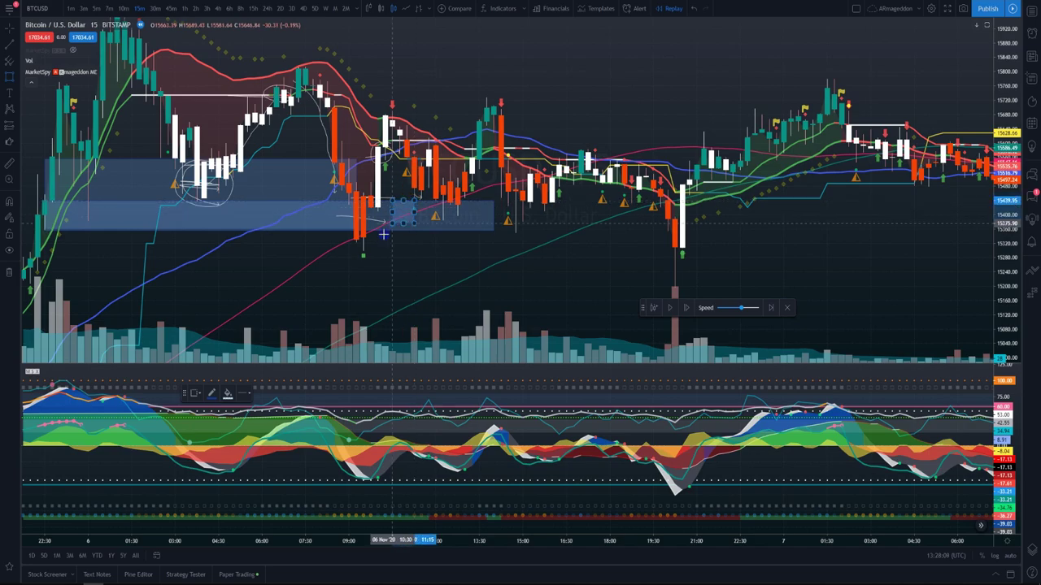
left_click(363, 249)
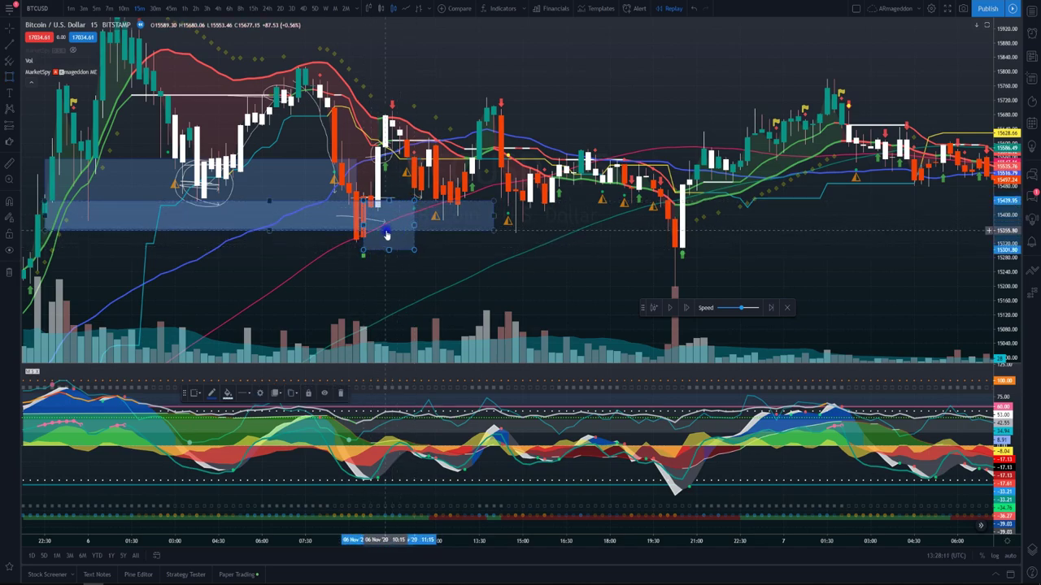
left_click_drag(414, 250, 612, 248)
left_click(611, 248)
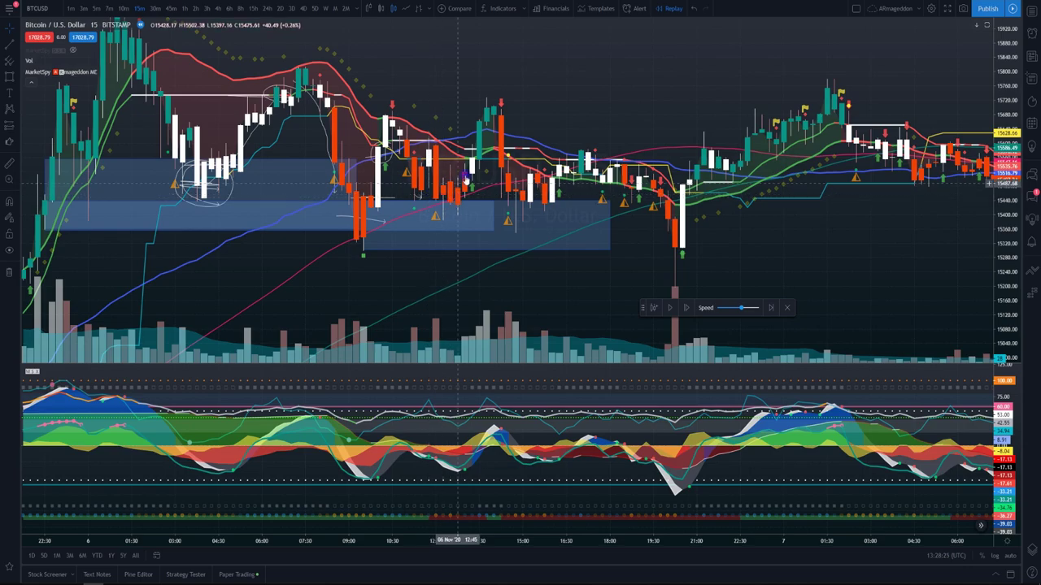
Step: Draw a fourth rectangle from about 15,400 down to 15,301 starting at 06 Nov 09:30, and extend it to 18:45
scroll(506, 215, "up", 1)
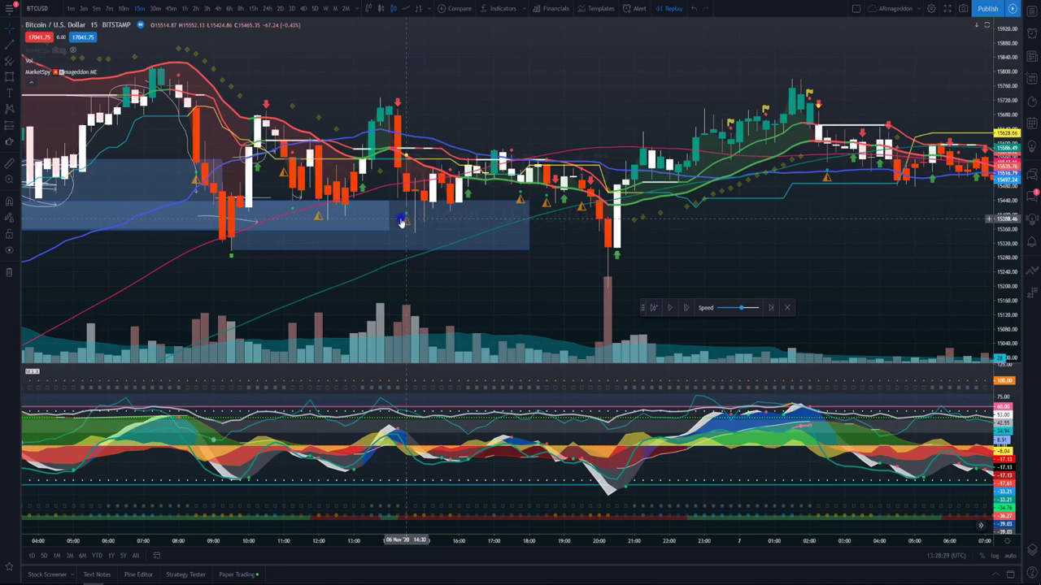
left_click(9, 79)
scroll(224, 203, "down", 1)
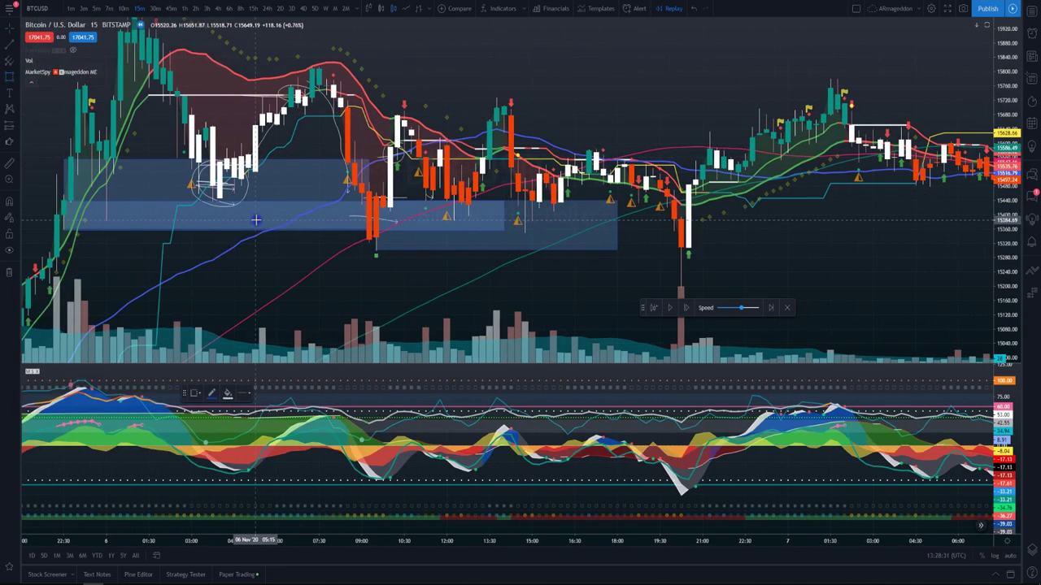
scroll(449, 213, "up", 1)
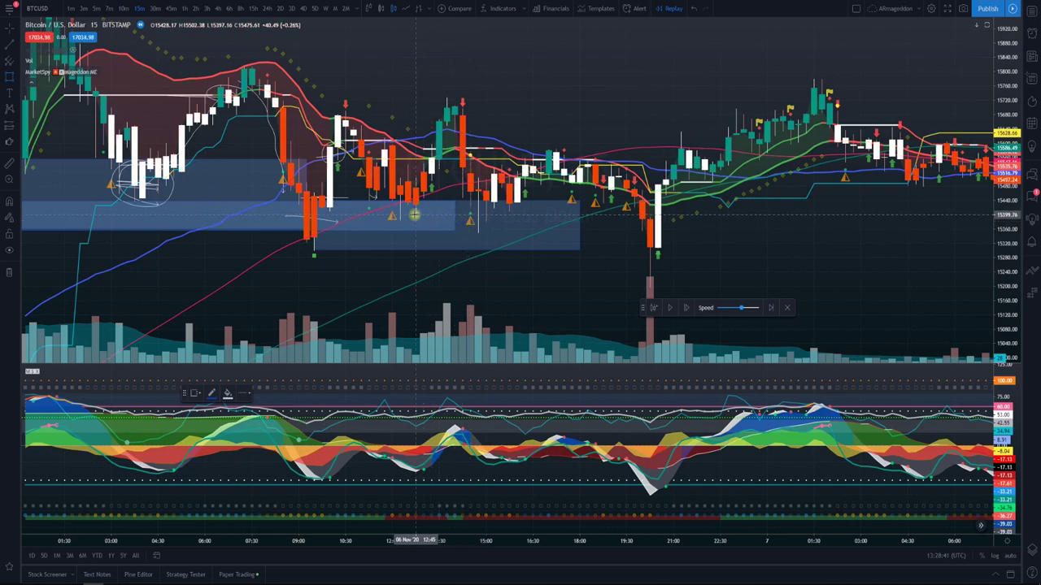
left_click_drag(412, 216, 314, 250)
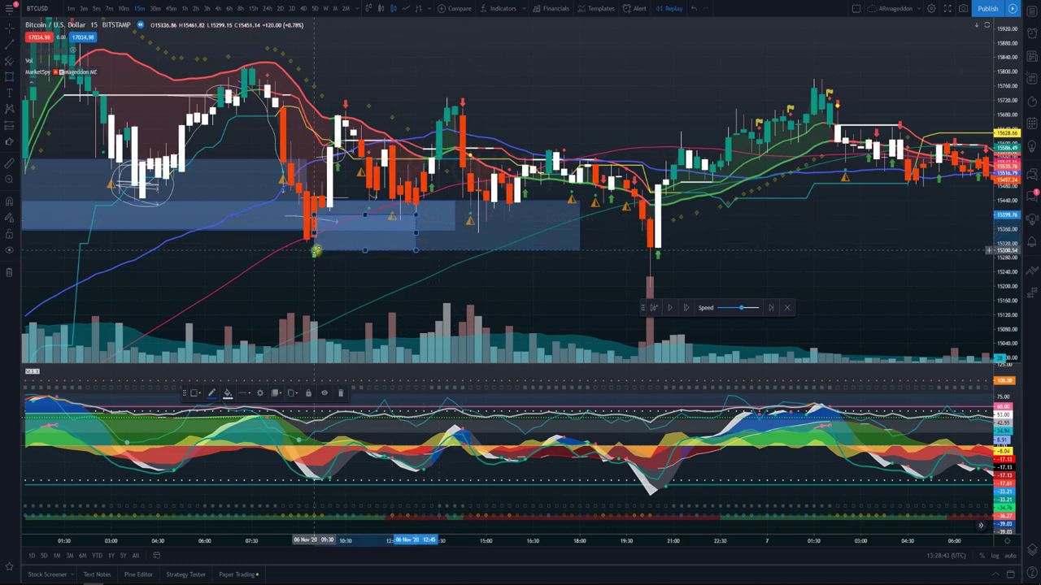
left_click_drag(416, 232, 603, 233)
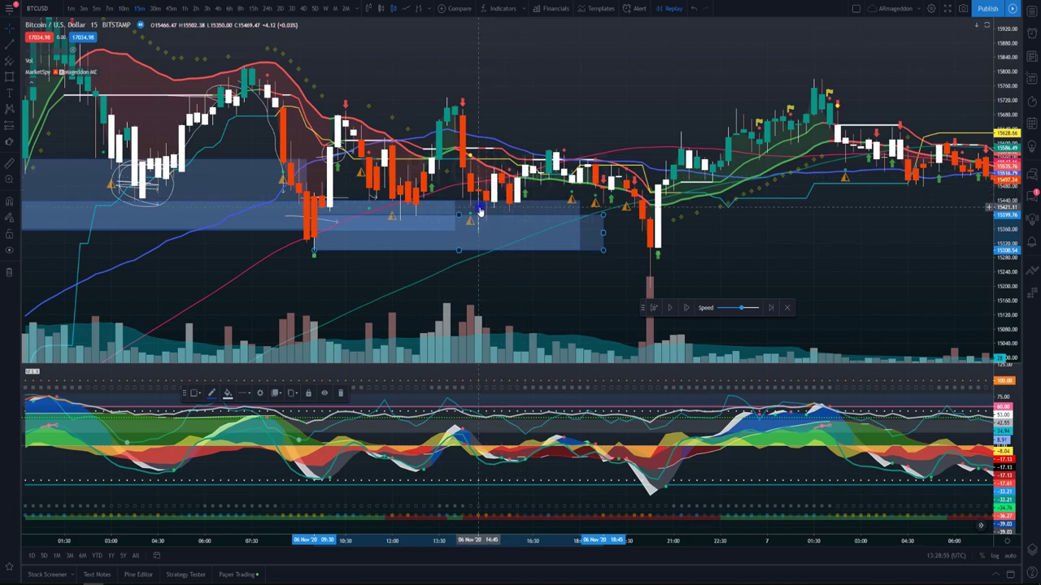
Step: Brush a short line under the 06 Nov lows around 14:30 to 15:45, and circle the dips near 17:45 and 18:30
left_click(18, 81)
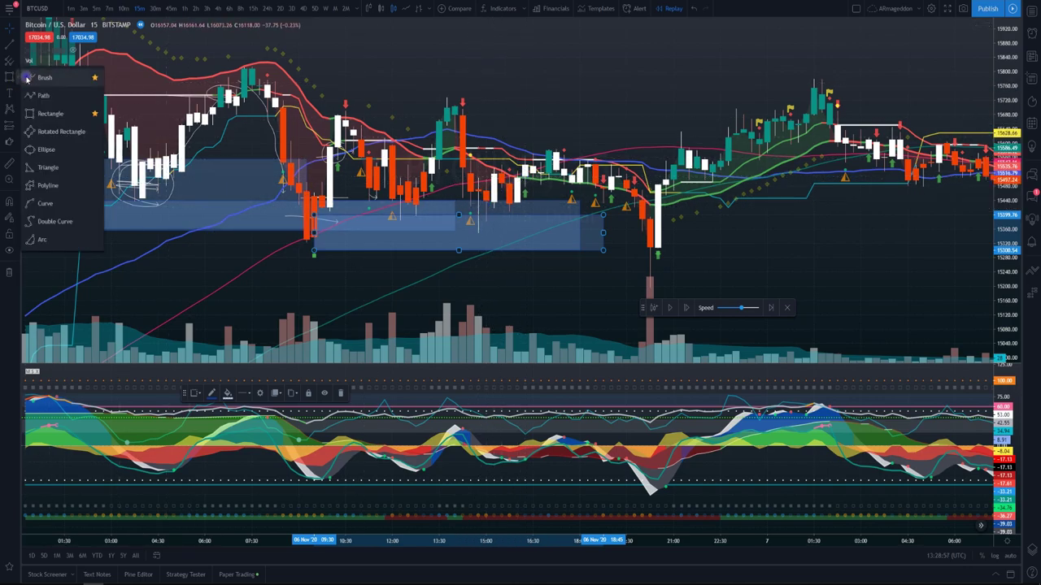
left_click(49, 144)
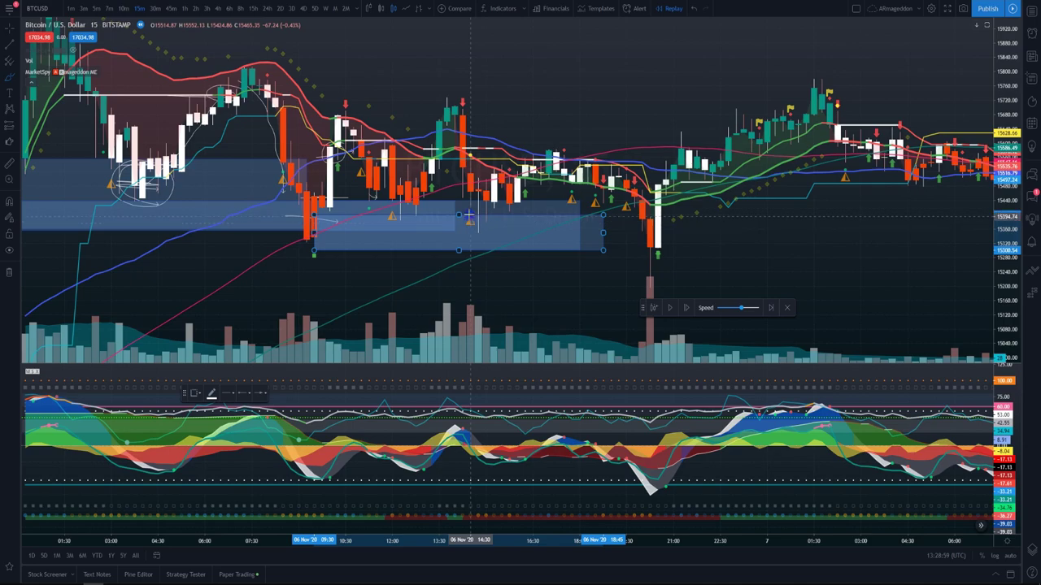
left_click(478, 211)
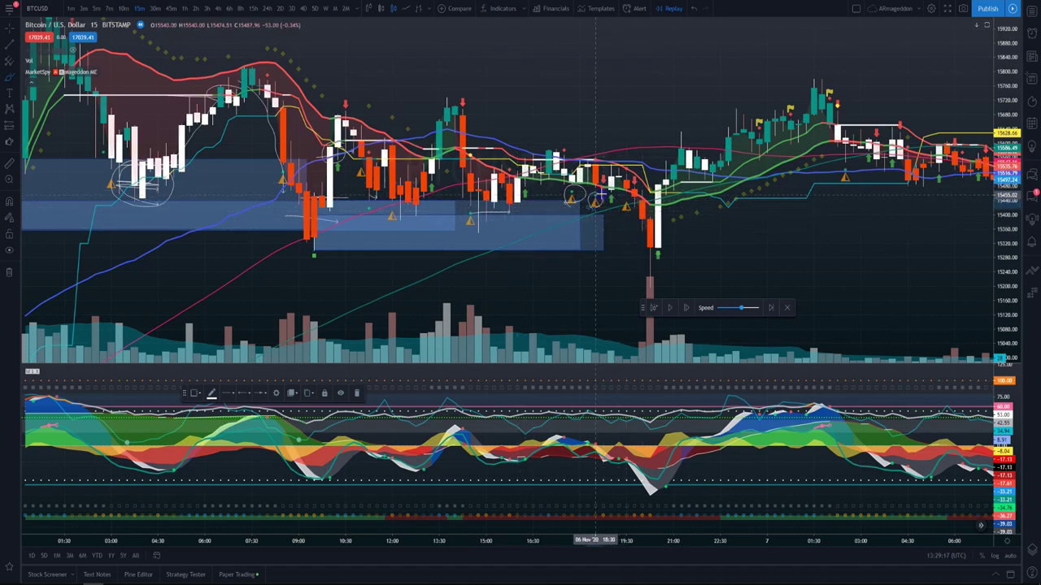
Step: Draw a fifth rectangle from about 15,405 down to 15,298 starting at 06 Nov 15:45, and extend it to 07 Nov 01:45
left_click(18, 79)
left_click(44, 112)
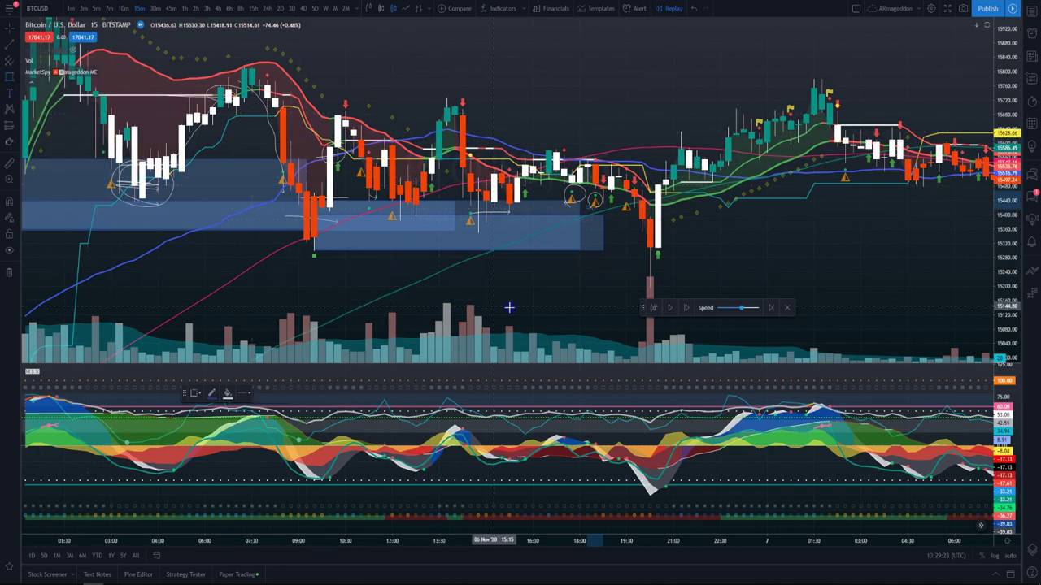
scroll(525, 308, "up", 1)
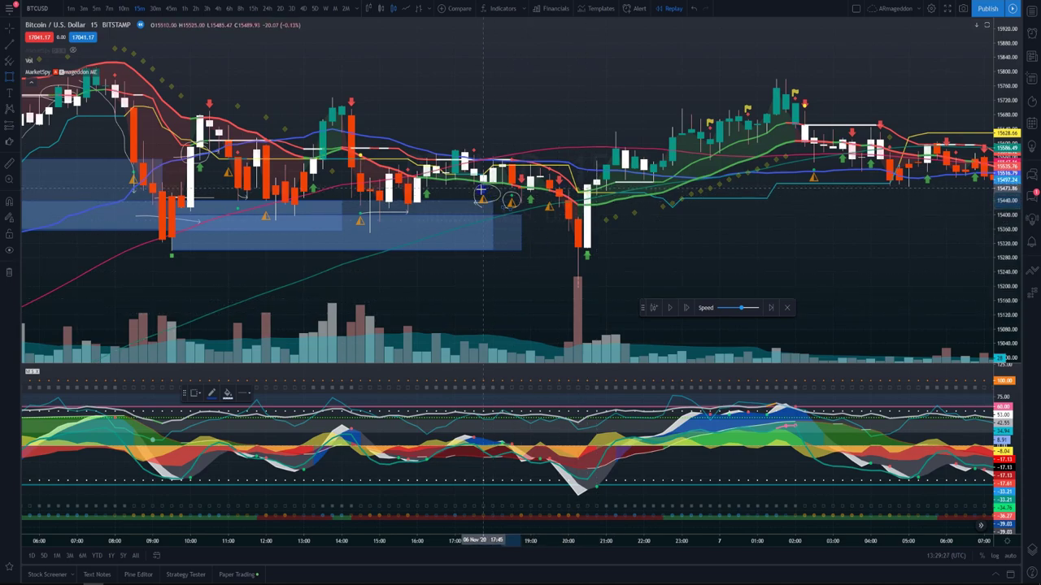
left_click_drag(408, 213, 351, 234)
mouse_move(262, 238)
left_mouse_down()
mouse_move(174, 251)
mouse_move(768, 262)
mouse_move(785, 250)
left_mouse_up()
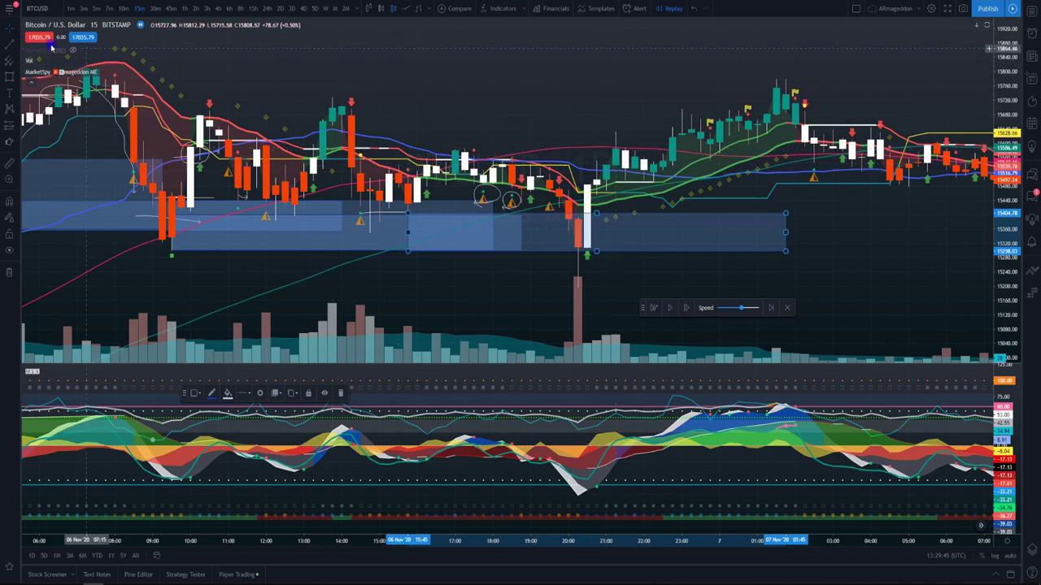
Step: Brush freehand marks across the drop and rebound candles inside the rectangle around 06 Nov 20:00 to 20:30
left_click_drag(586, 244, 516, 253)
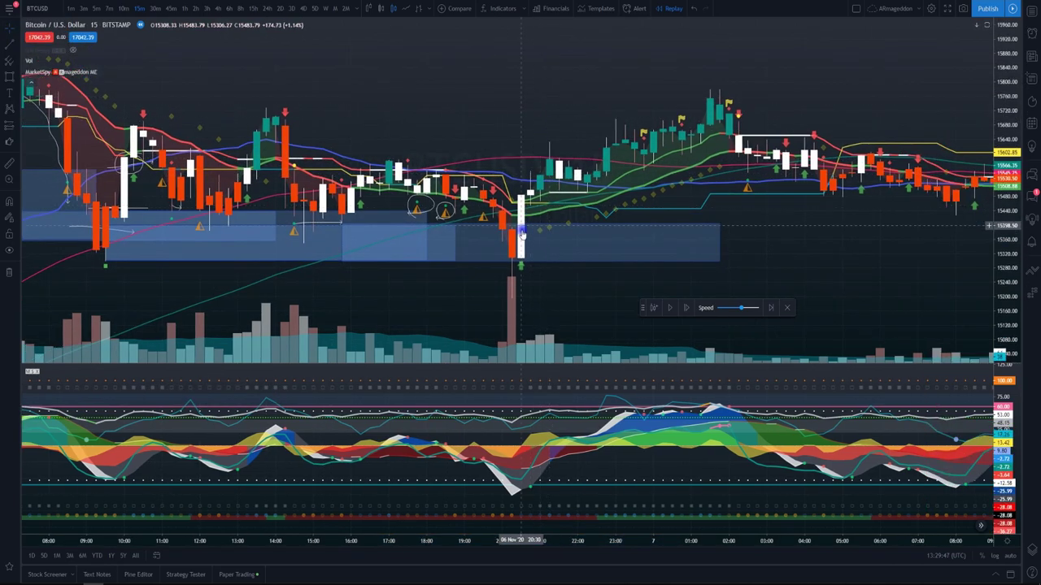
left_click(16, 75)
left_click(48, 76)
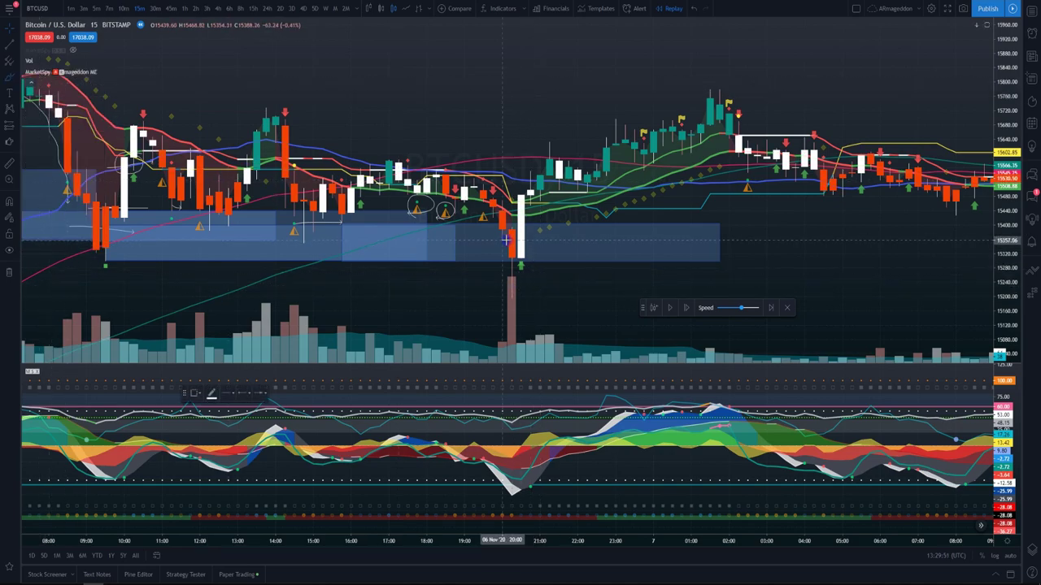
left_click_drag(504, 239, 503, 244)
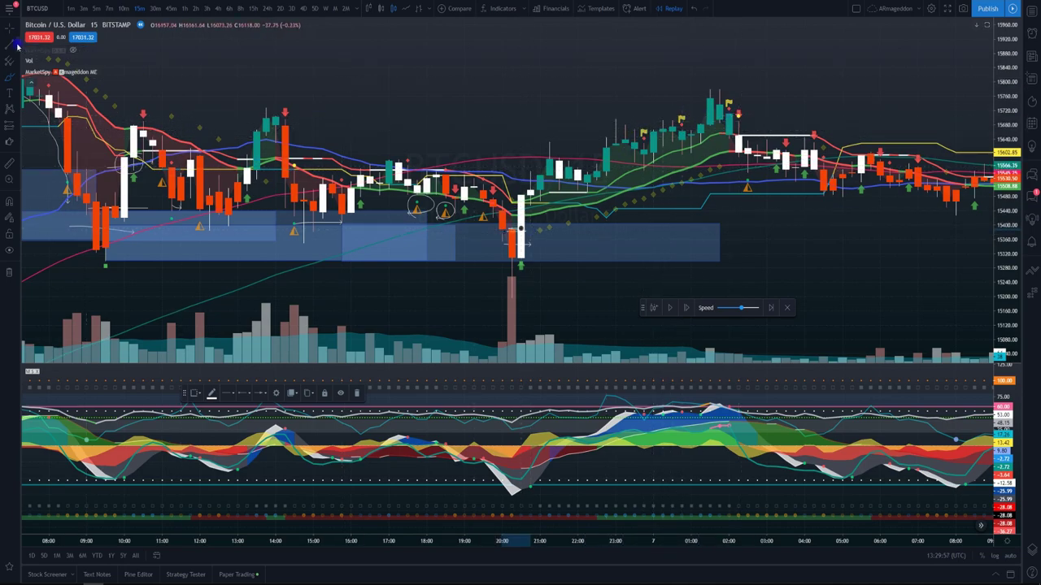
Step: Draw a sixth rectangle from about 15,554 down to 15,498 starting at 06 Nov 22:15, and extend it to 07 Nov 12:15
left_click_drag(773, 91, 497, 91)
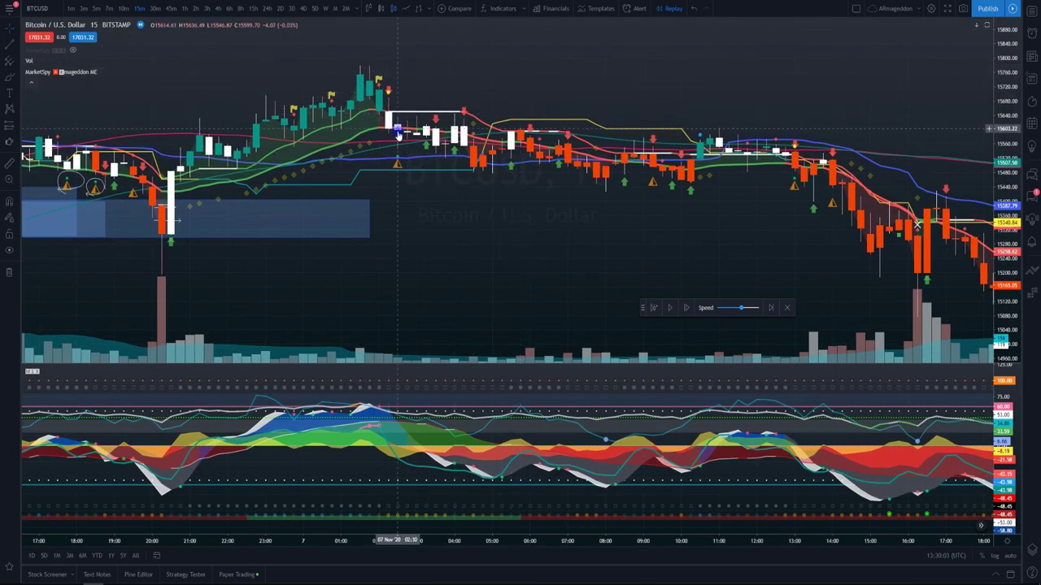
left_click_drag(398, 165, 513, 166)
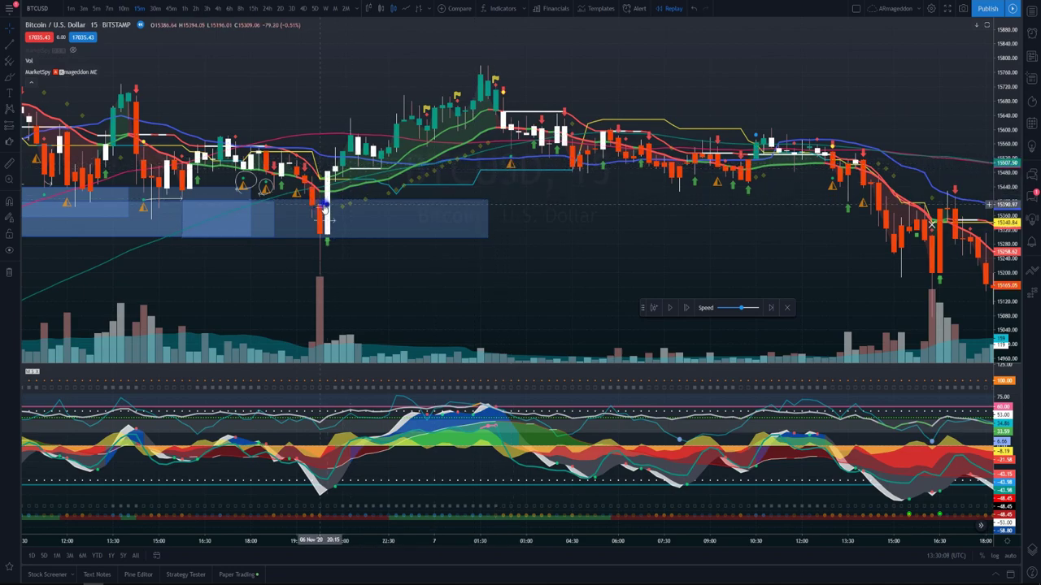
left_click(20, 80)
left_click(44, 111)
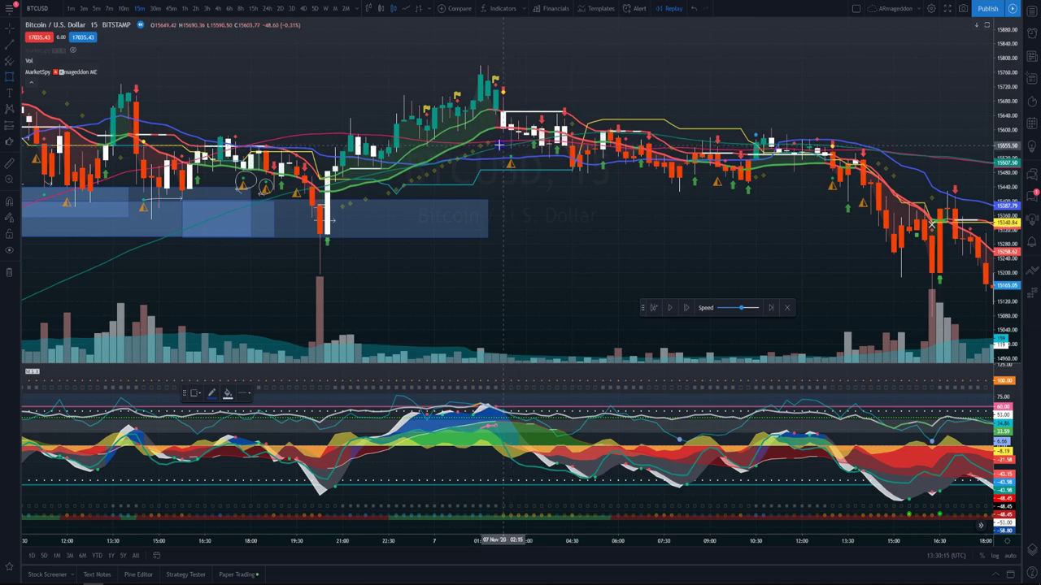
left_click(426, 146)
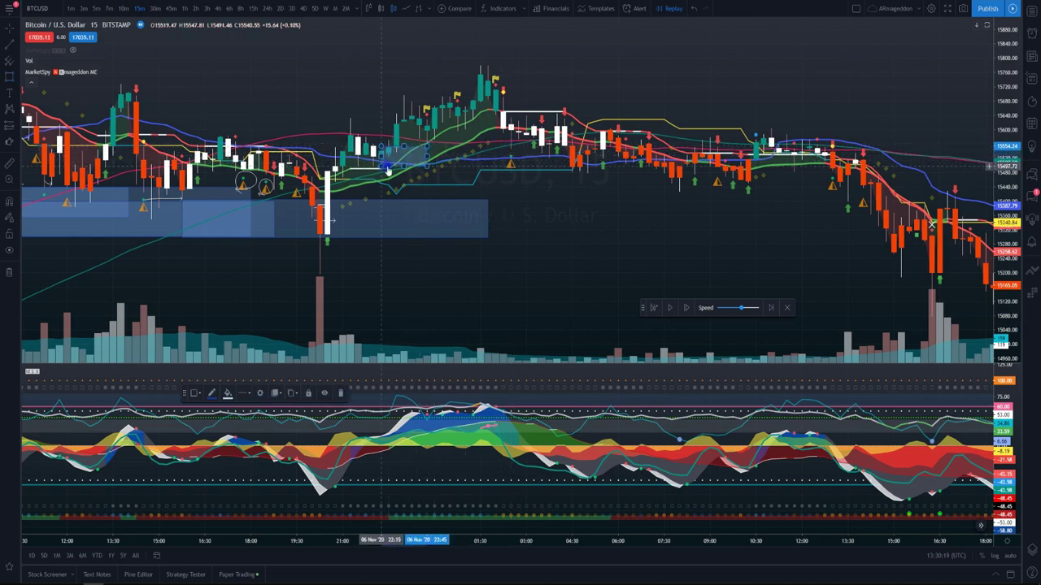
left_click(809, 169)
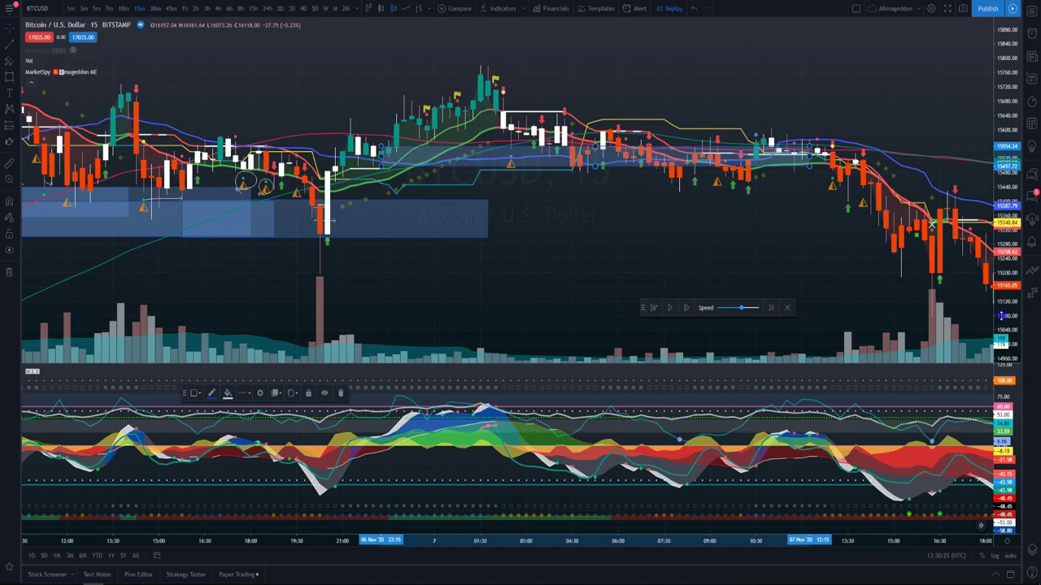
Step: Stretch the price scale and brush short strokes across the 07 Nov candles falling into the rectangle around 04:15 to 05:00
left_click_drag(1000, 316, 1000, 340)
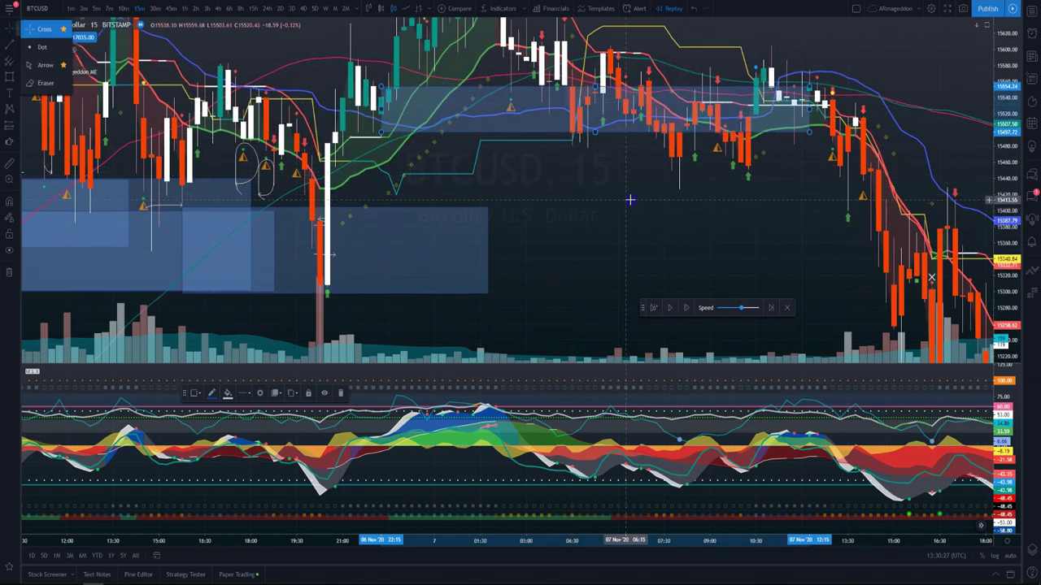
scroll(397, 268, "up", 3)
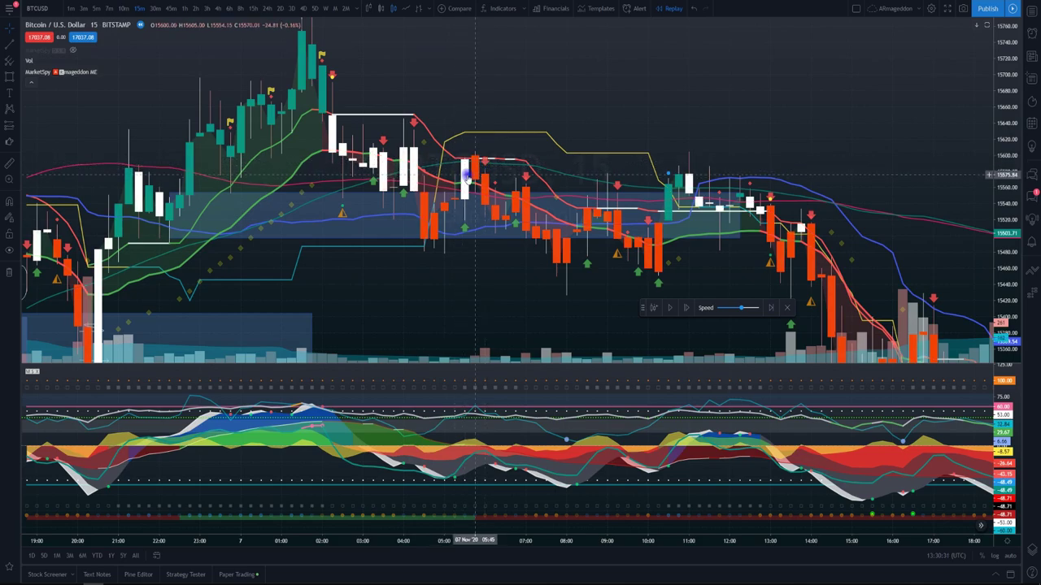
left_click(16, 85)
left_click(41, 77)
left_click_drag(407, 224, 444, 219)
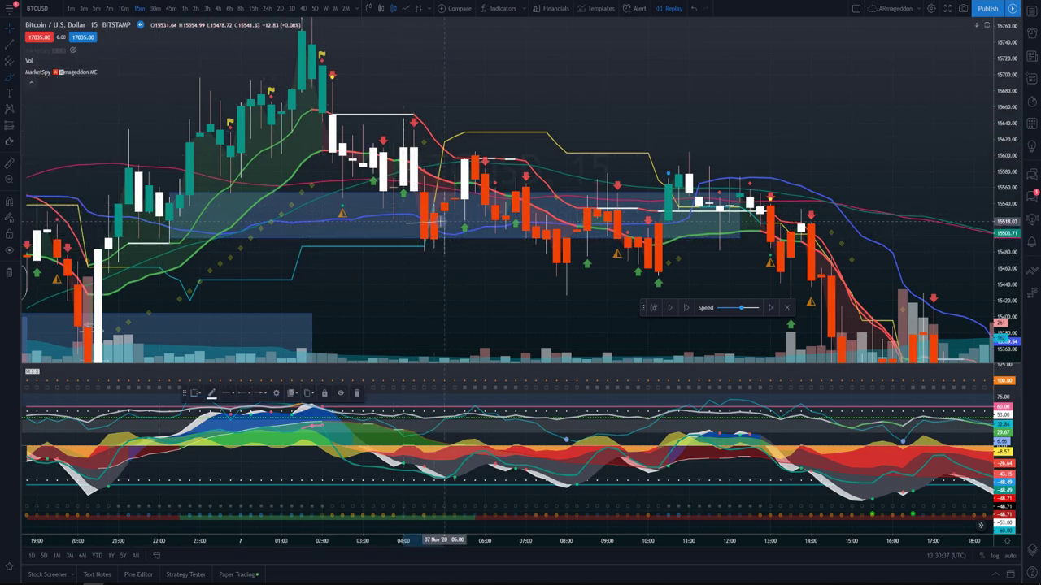
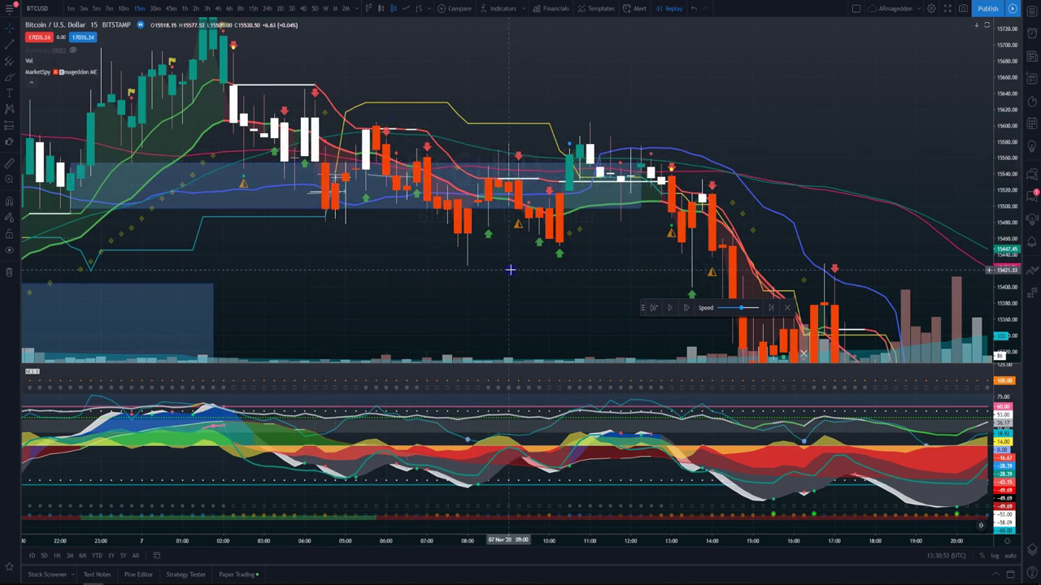
Step: Draw a seventh rectangle from about 15,475 down to 15,425, spanning 07 Nov 08:00 to 12:30
scroll(511, 270, "down", 1)
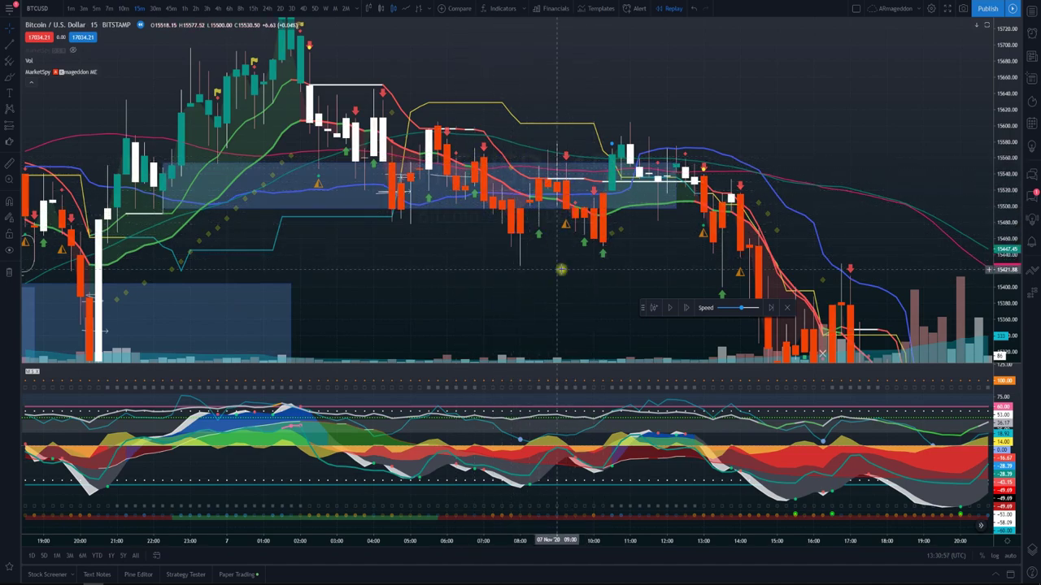
left_click_drag(540, 235, 504, 239)
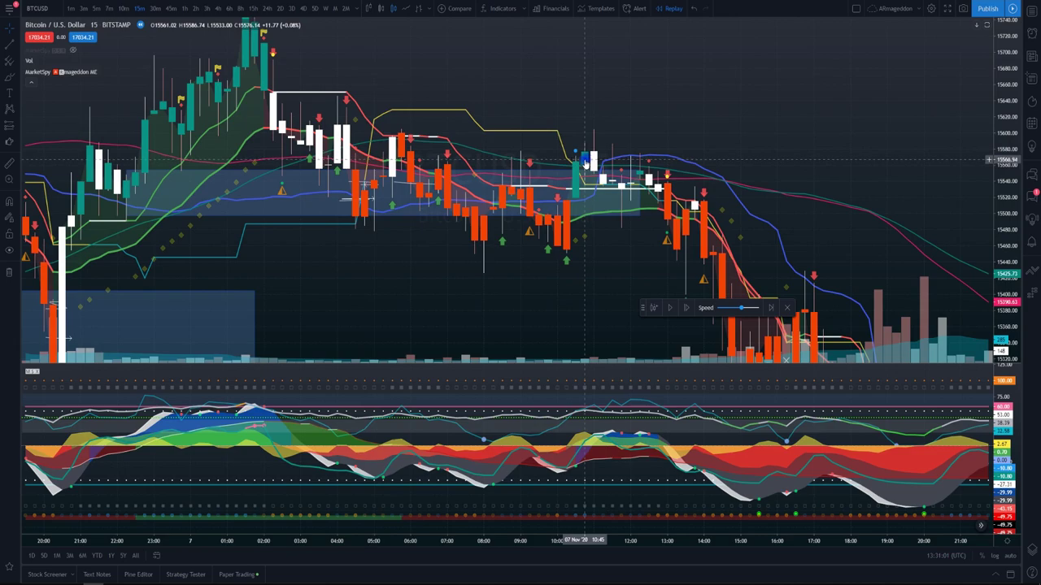
left_click(18, 95)
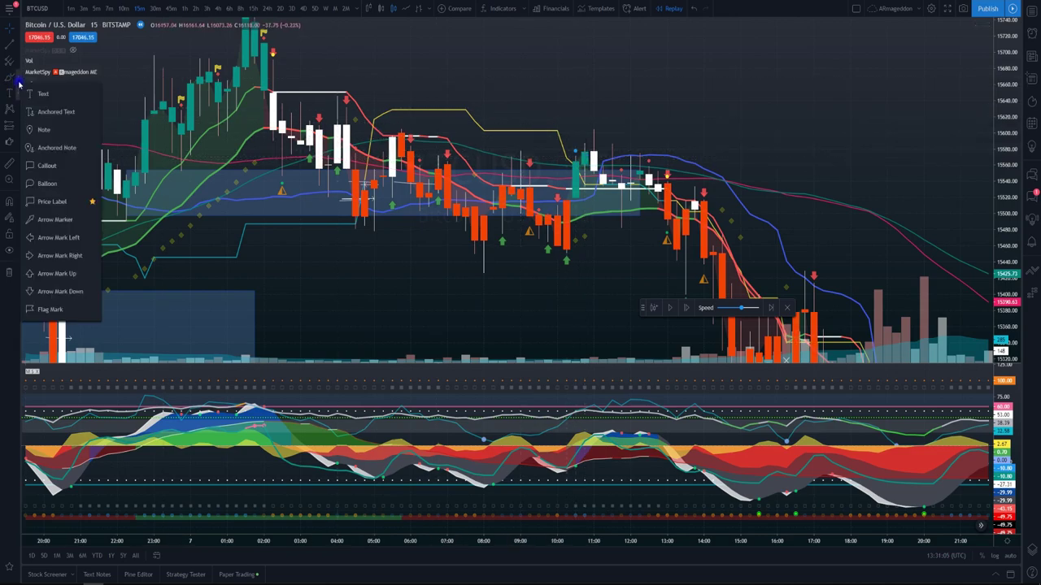
left_click(17, 76)
left_click(49, 107)
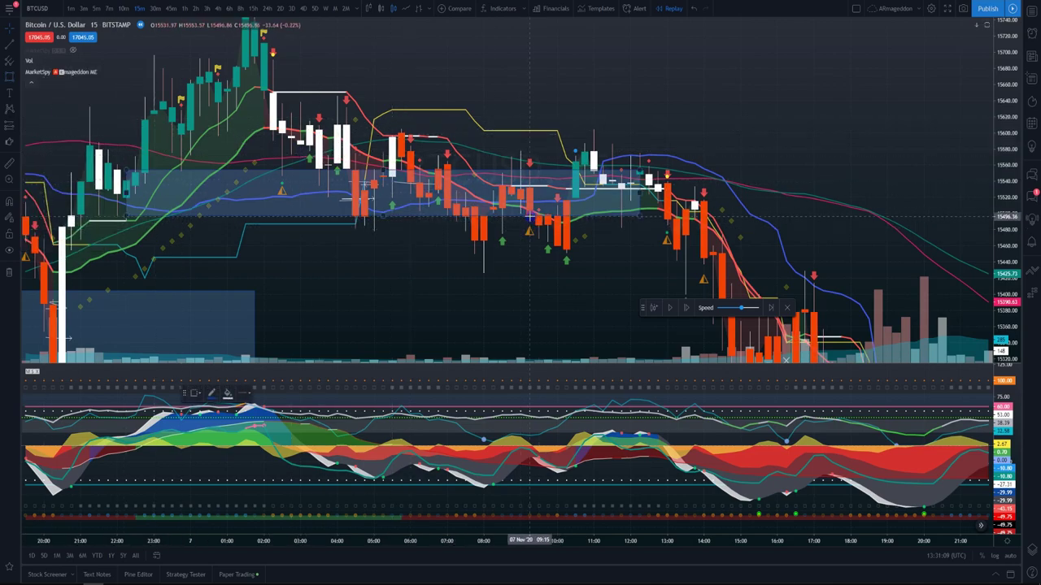
mouse_move(502, 234)
left_mouse_down()
mouse_move(486, 275)
mouse_move(648, 254)
left_mouse_up()
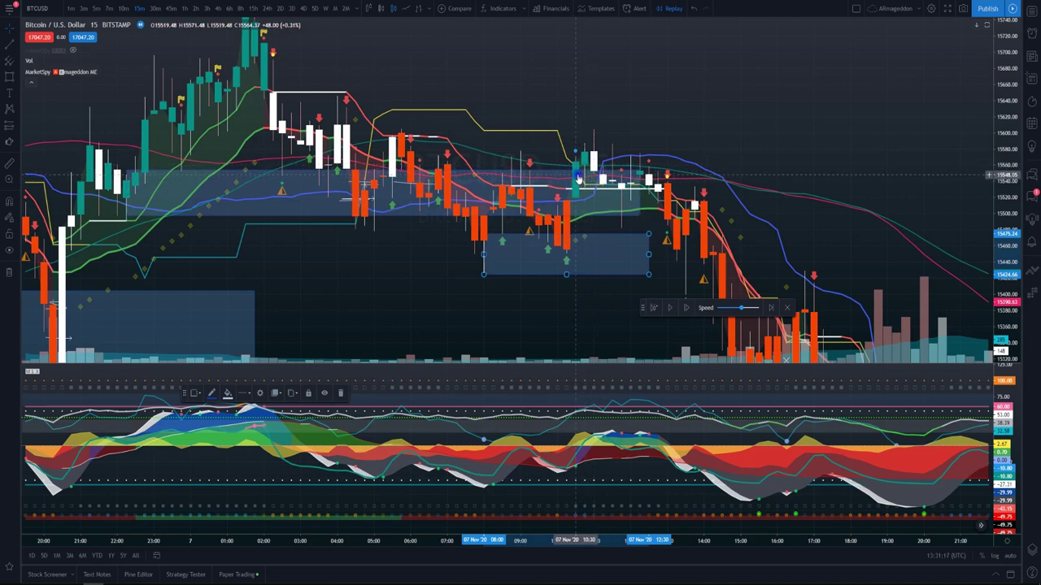
Step: Brush freehand strokes just above the 15,475 rectangle from about 07 Nov 10:15 to the wick near 12:00
left_click(17, 76)
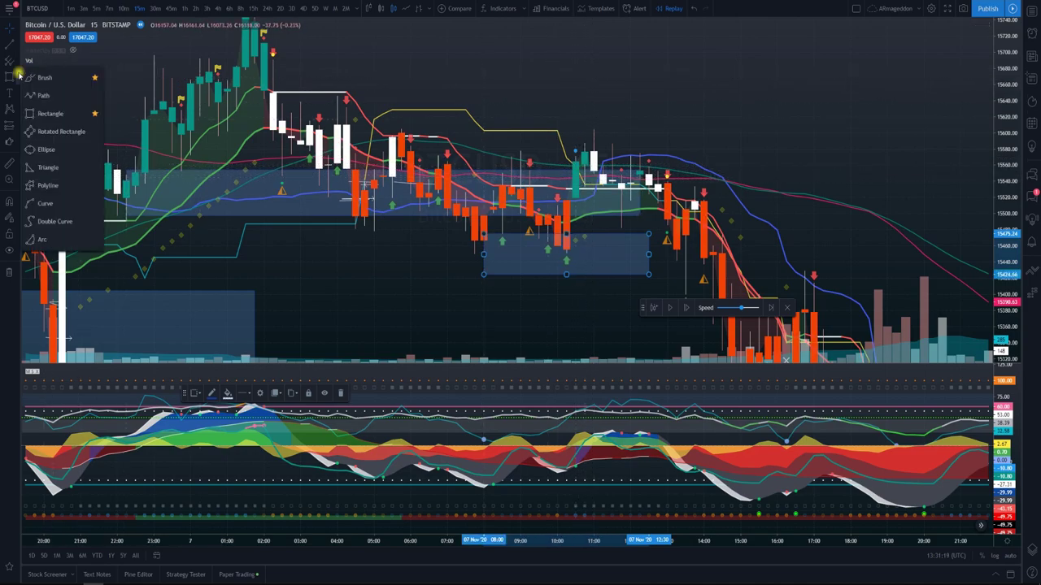
left_click(57, 76)
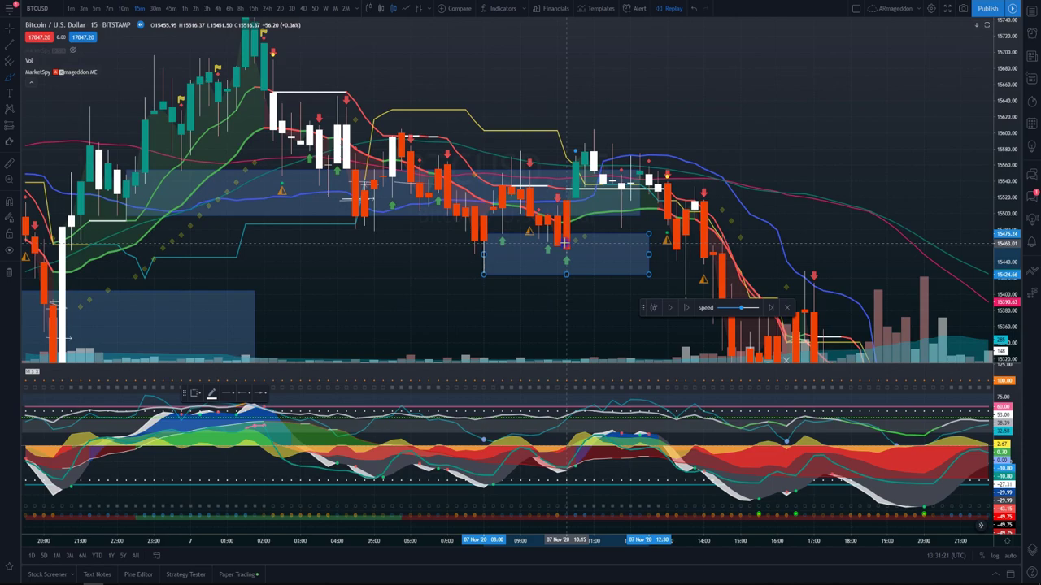
left_click(565, 227)
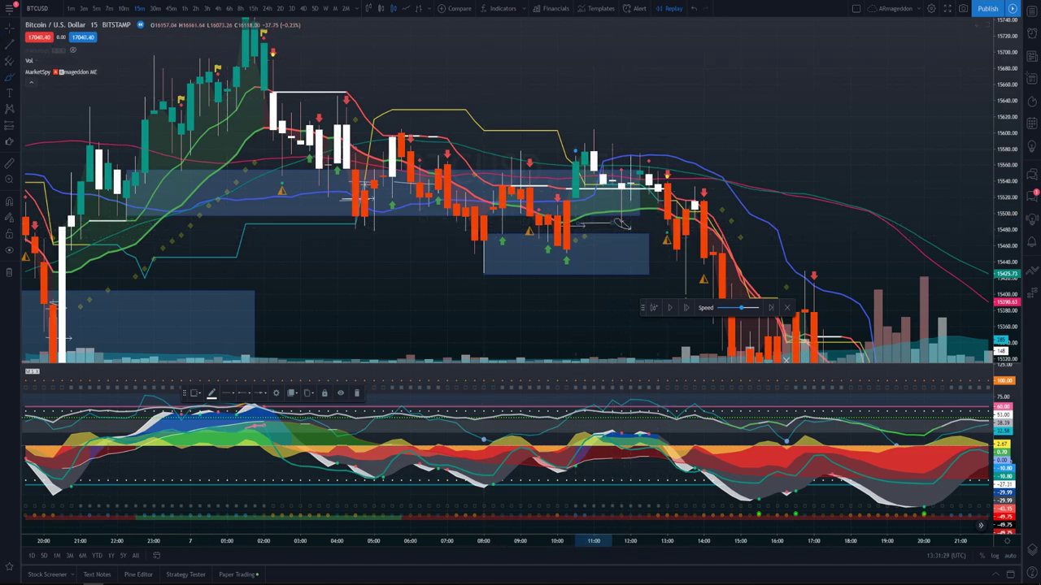
left_click_drag(604, 320, 469, 319)
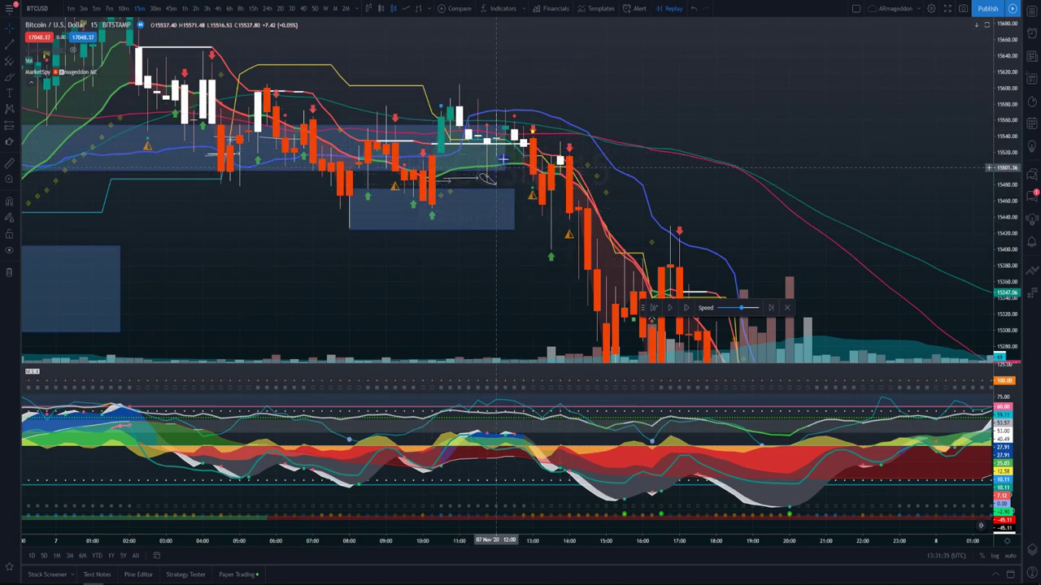
left_click_drag(522, 251, 506, 26)
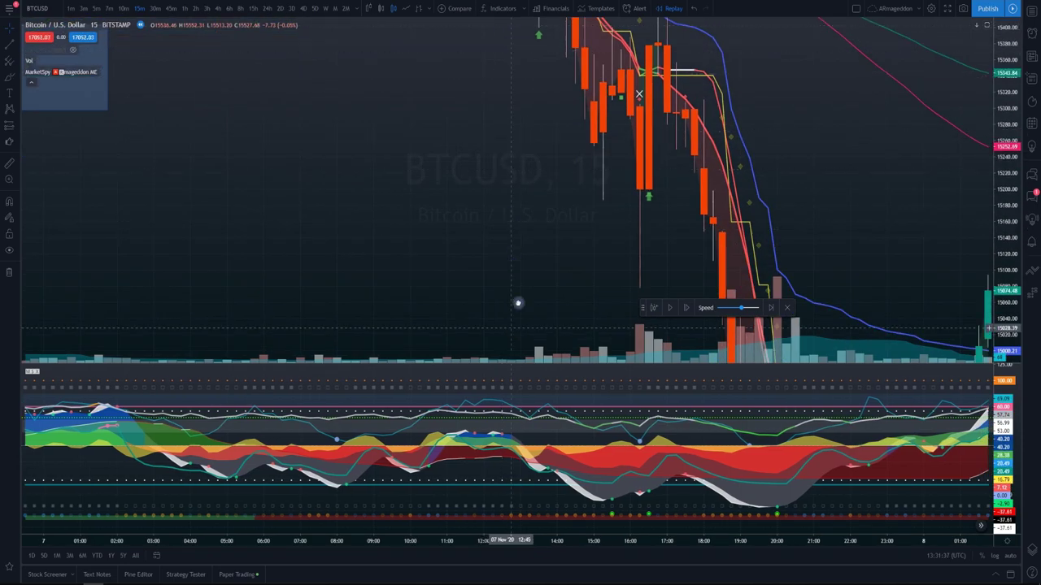
left_click_drag(525, 115, 526, 326)
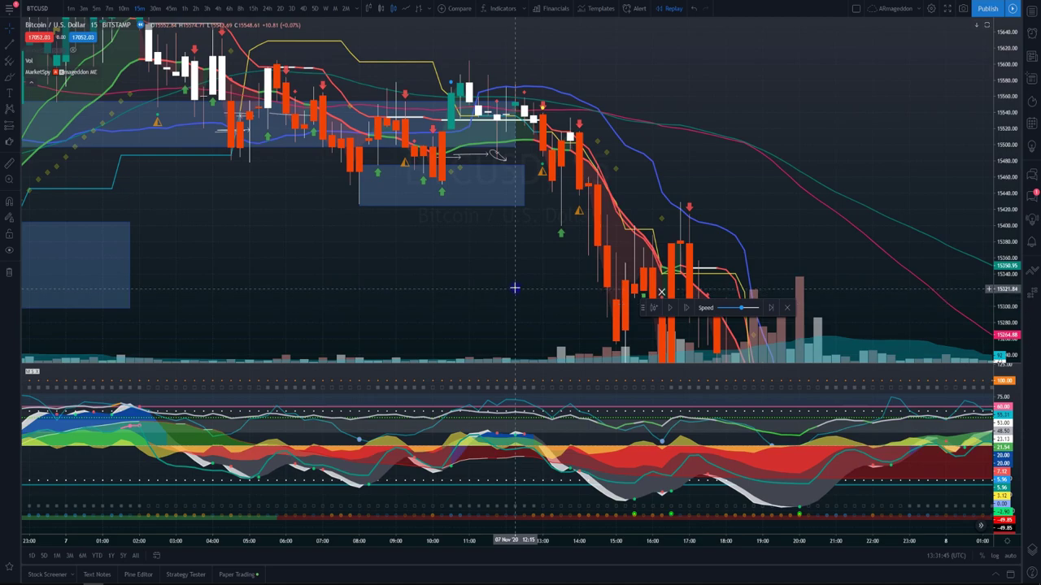
left_click_drag(514, 271, 493, 261)
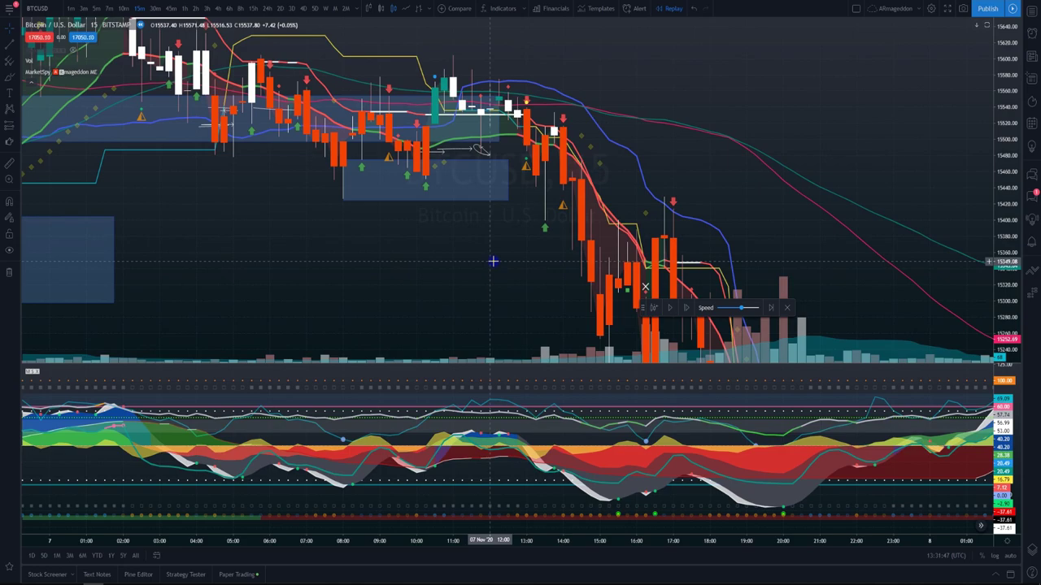
Step: Draw an eighth rectangle from about 14,951 down to 14,930 starting at 08 Nov 04:00, and extend it to 08 Nov 14:00
mouse_move(108, 68)
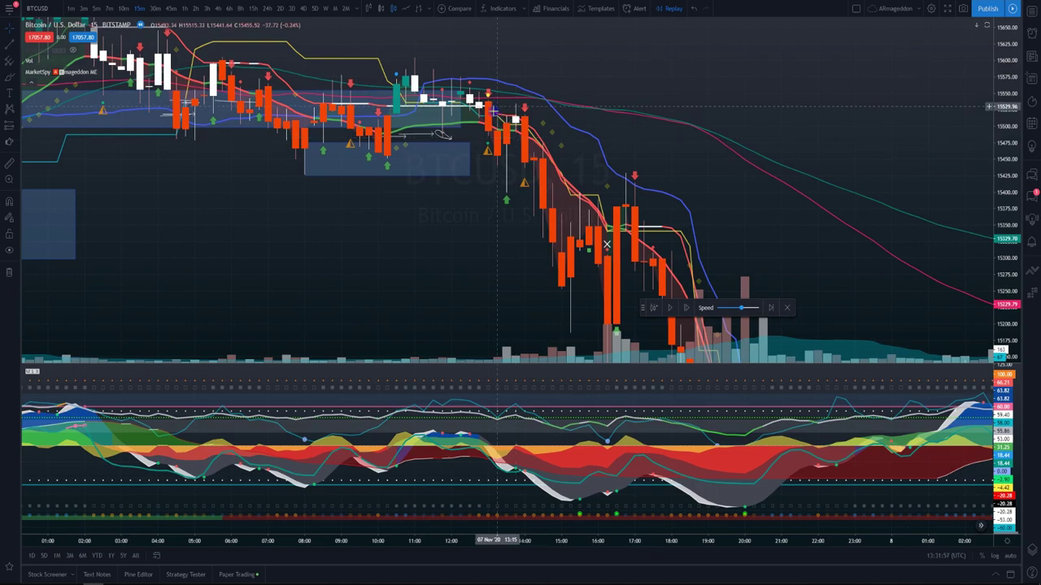
left_click_drag(493, 173, 439, 61)
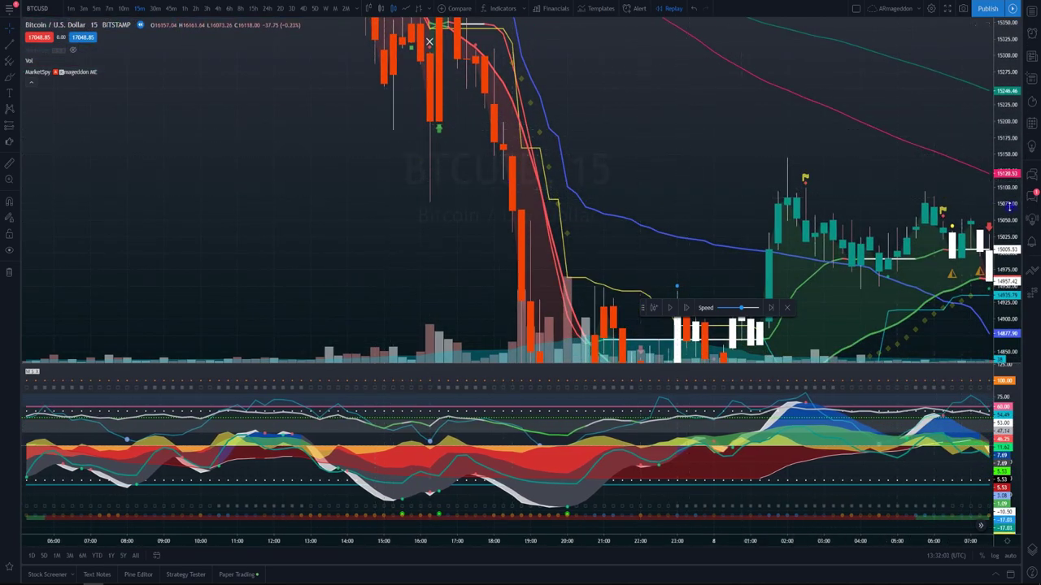
left_click_drag(941, 326, 913, 197)
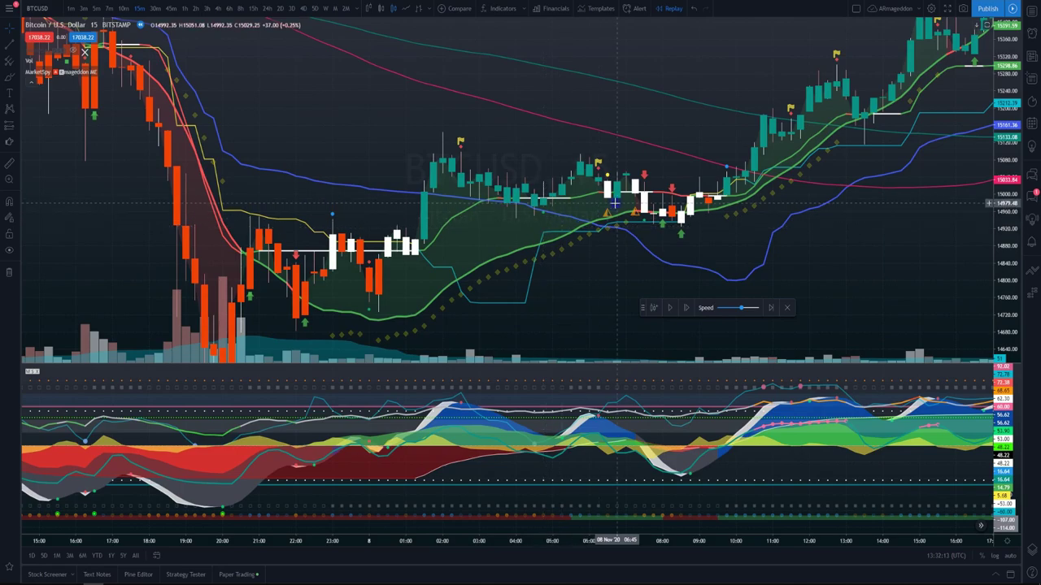
left_click(14, 78)
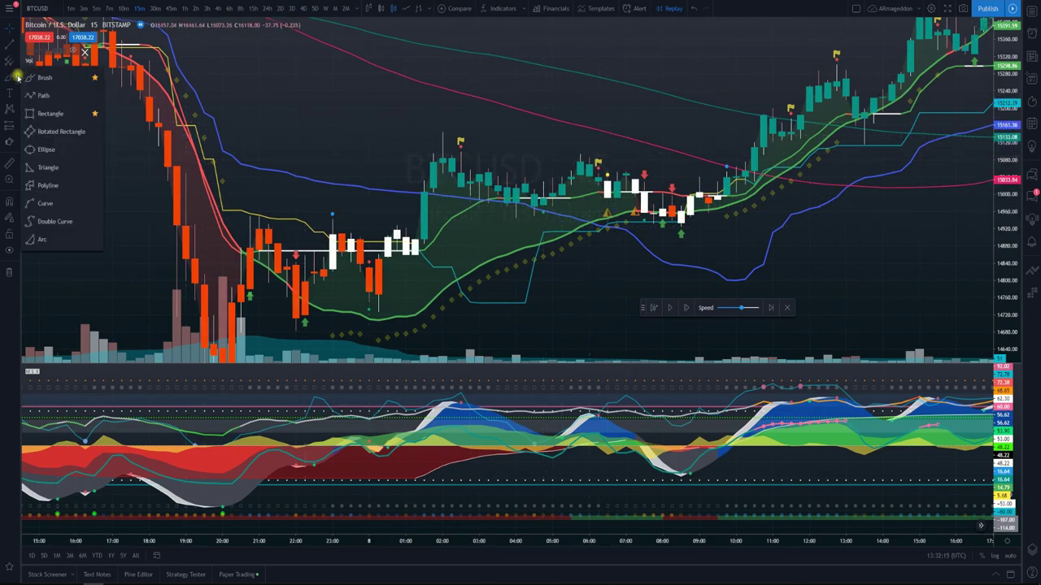
left_click(48, 104)
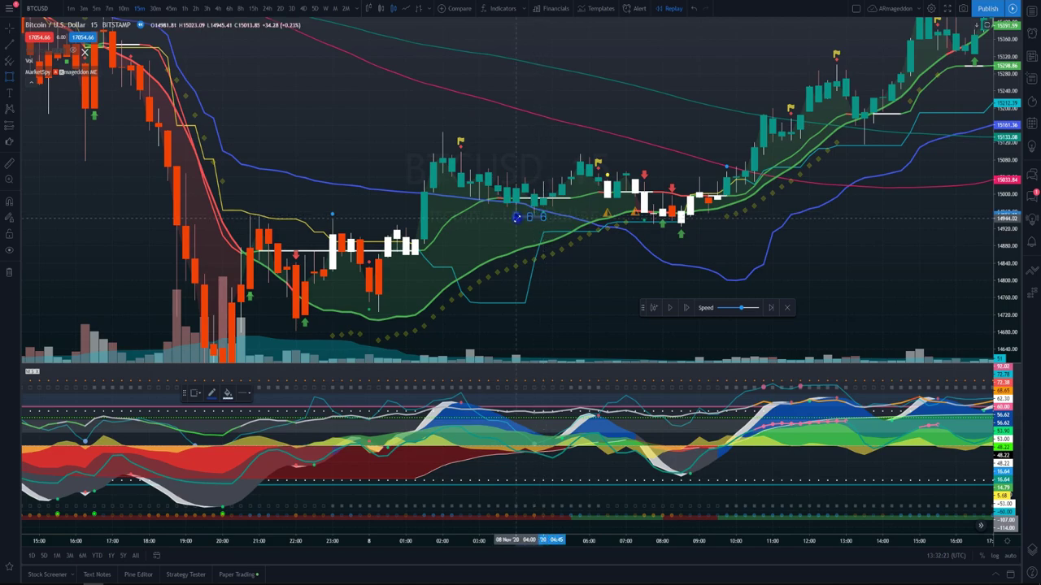
mouse_move(516, 217)
left_mouse_down()
mouse_move(414, 244)
mouse_move(377, 309)
mouse_move(515, 215)
mouse_move(516, 229)
mouse_move(517, 218)
mouse_move(542, 218)
left_mouse_up()
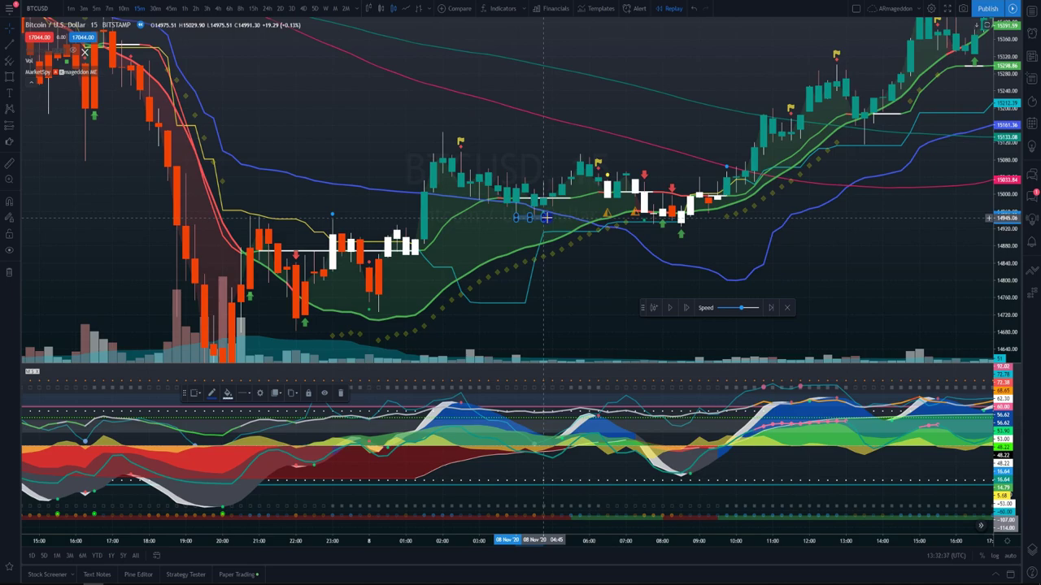
left_click_drag(544, 218, 865, 221)
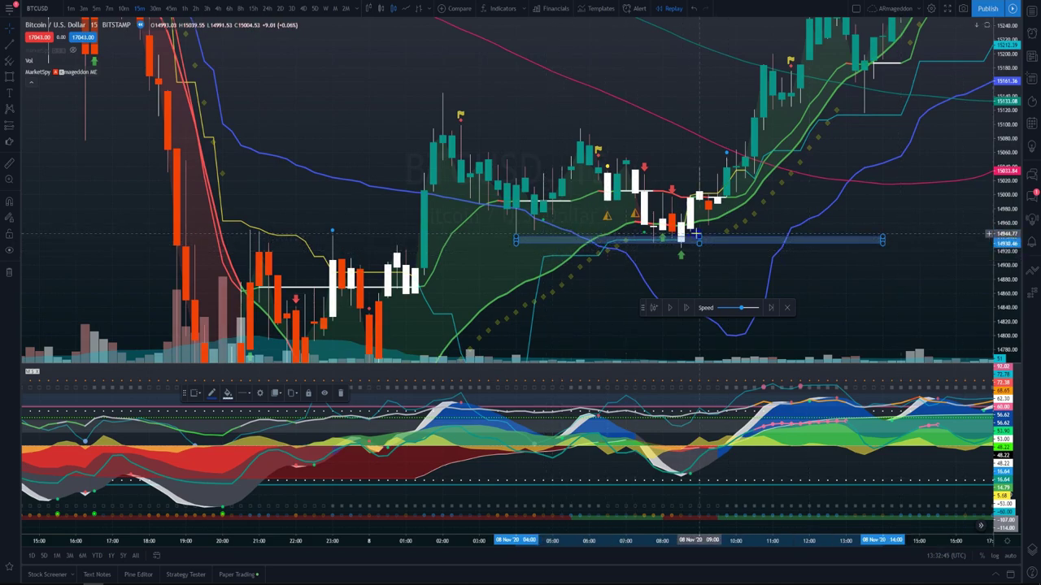
left_click_drag(699, 239, 700, 230)
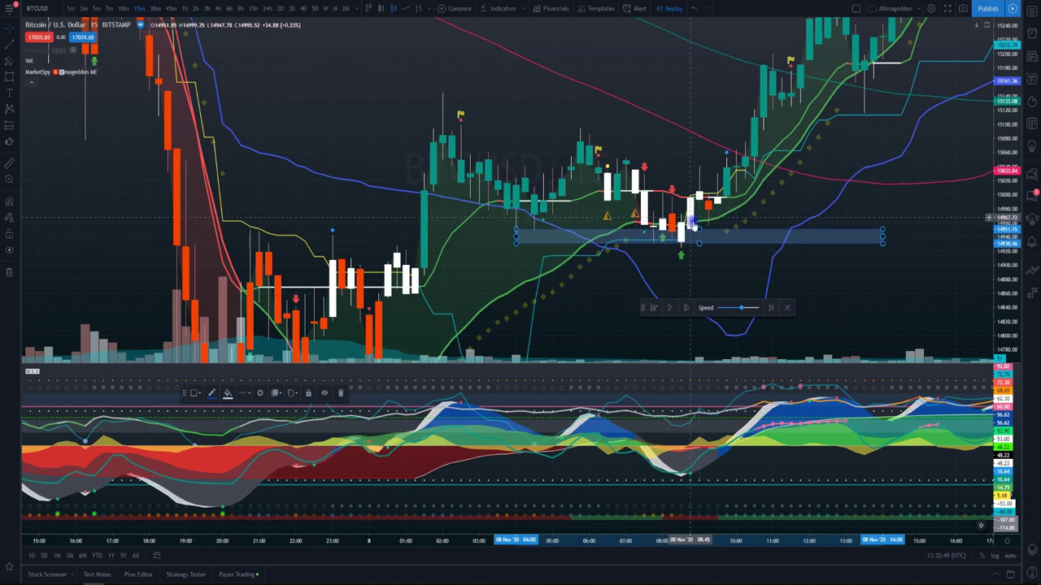
Step: Draw a ninth rectangle from about 15,325 down to 15,191 starting at 08 Nov 14:00, and extend it to 09 Nov 03:45
left_click_drag(768, 217, 642, 254)
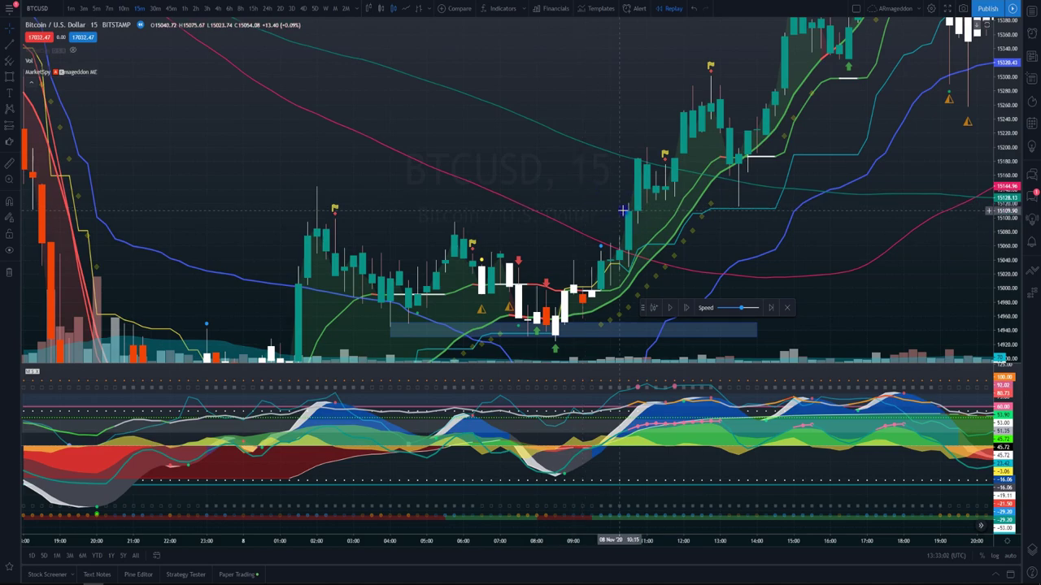
scroll(622, 210, "down", 1)
scroll(622, 211, "down", 1)
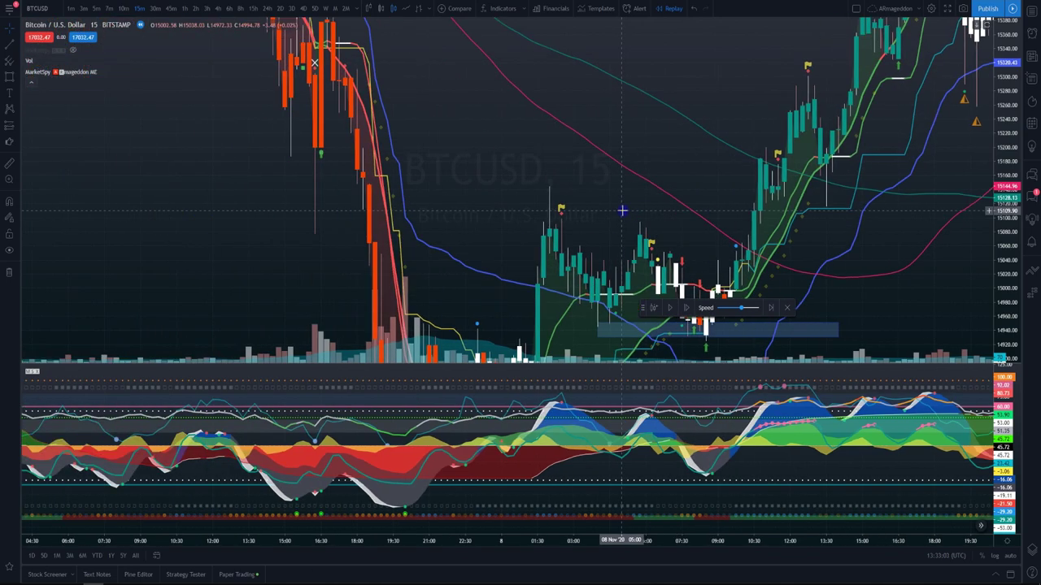
left_click_drag(721, 171, 647, 172)
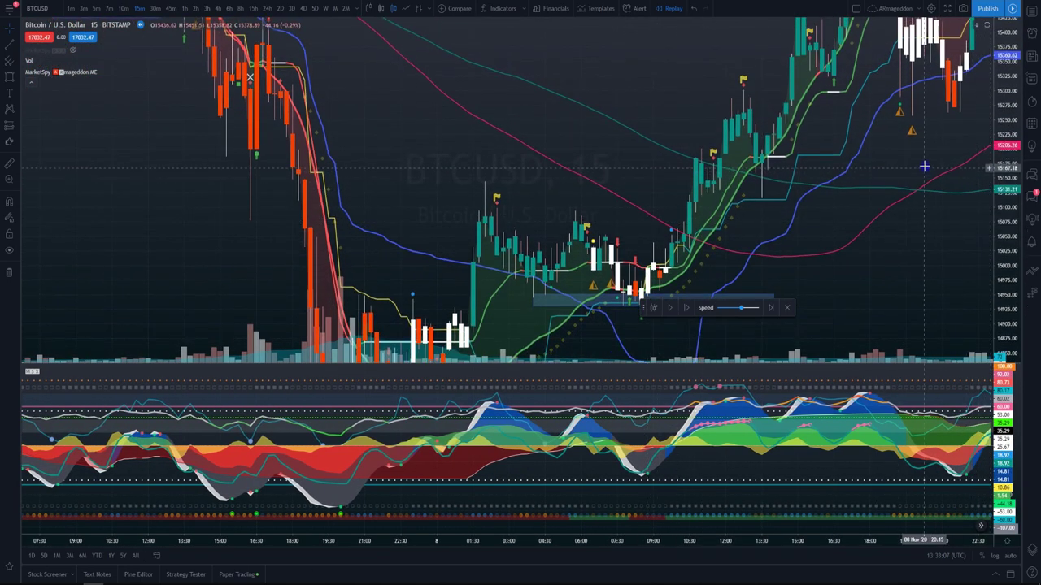
left_click_drag(924, 165, 800, 242)
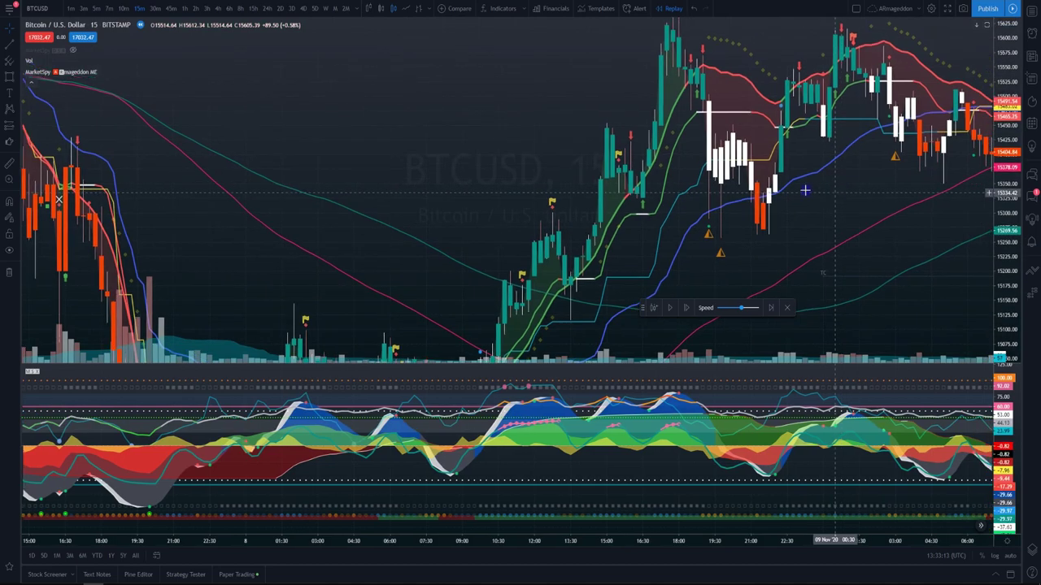
scroll(689, 227, "up", 2)
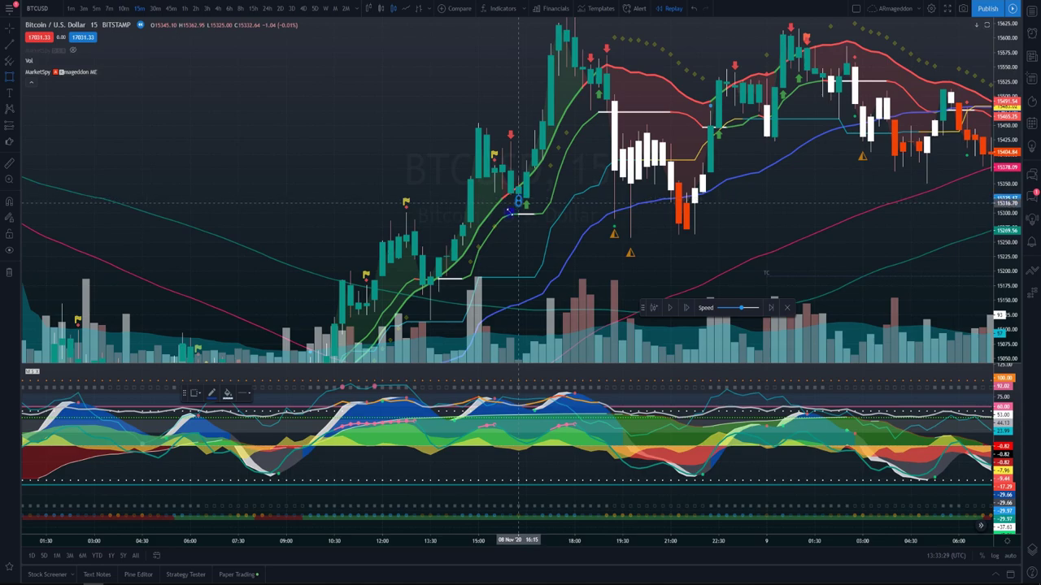
left_click_drag(518, 199, 447, 276)
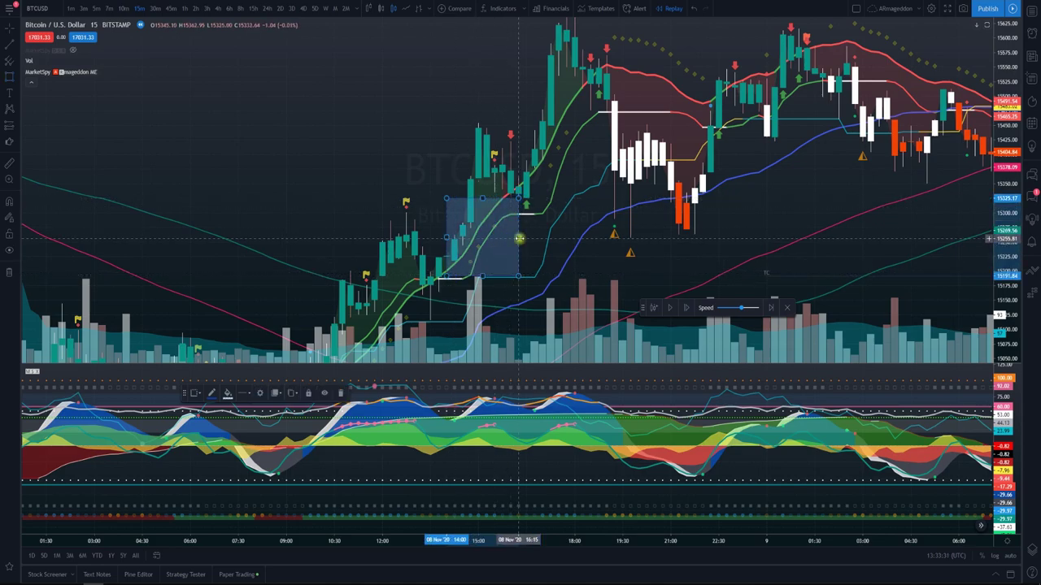
left_click_drag(519, 239, 886, 237)
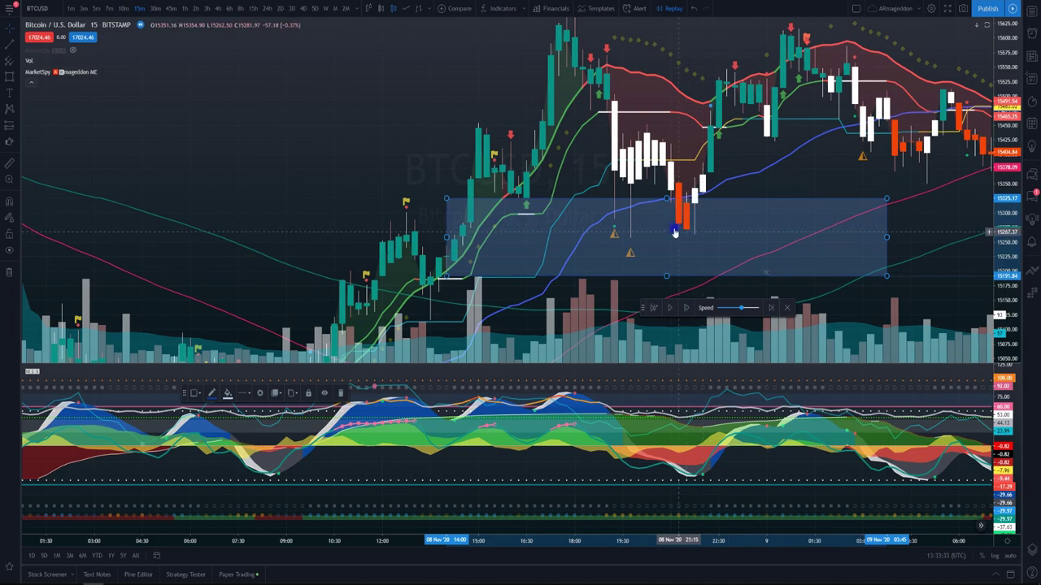
left_click(777, 178)
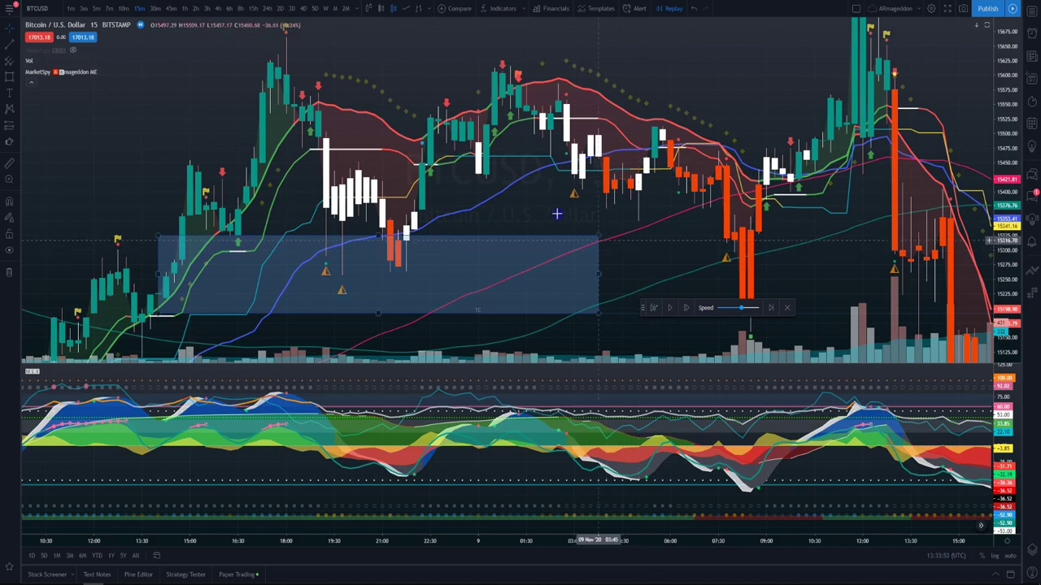
Step: Draw a tenth rectangle from about 15,423 down to 15,262 starting at 08 Nov 21:45, and extend it to 09 Nov 11:30
left_click(14, 79)
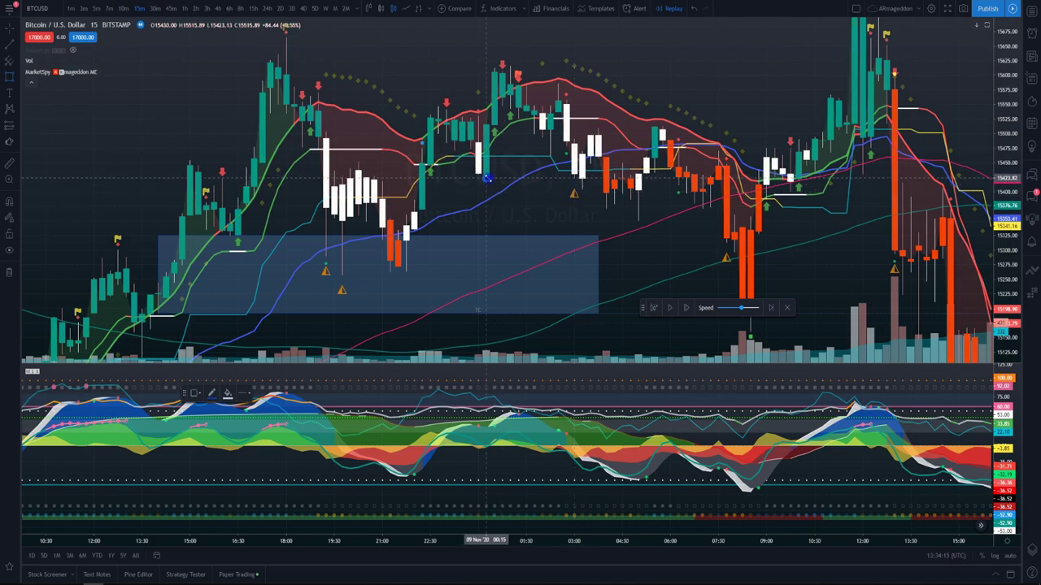
left_click_drag(437, 182, 405, 272)
left_click_drag(485, 225, 574, 227)
left_click_drag(643, 232, 847, 224)
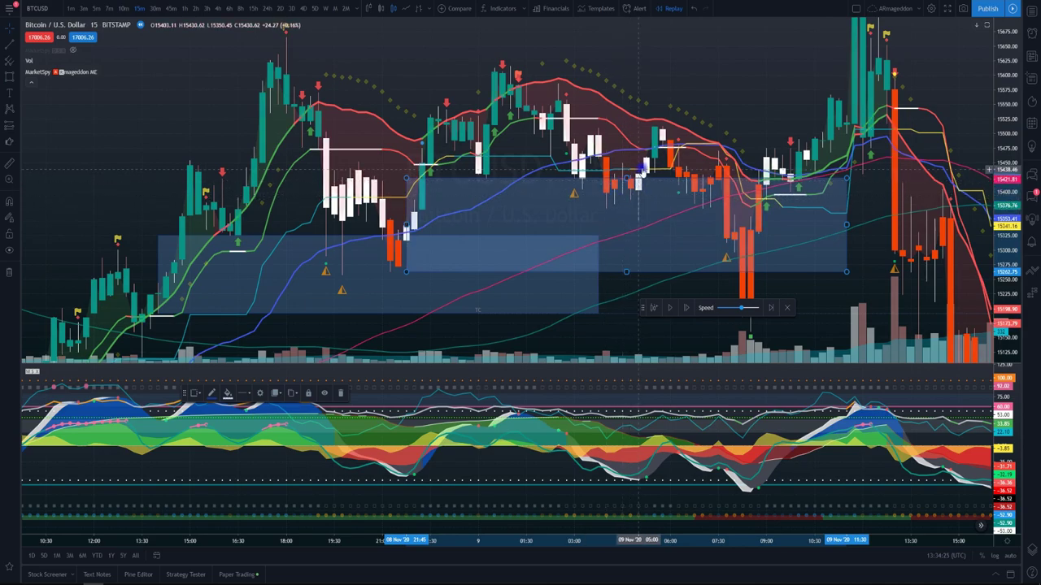
Step: Brush freehand lines and a loop over the 09 Nov candles entering the 15,423 rectangle between about 04:00 and 06:30
left_click_drag(729, 99, 676, 121)
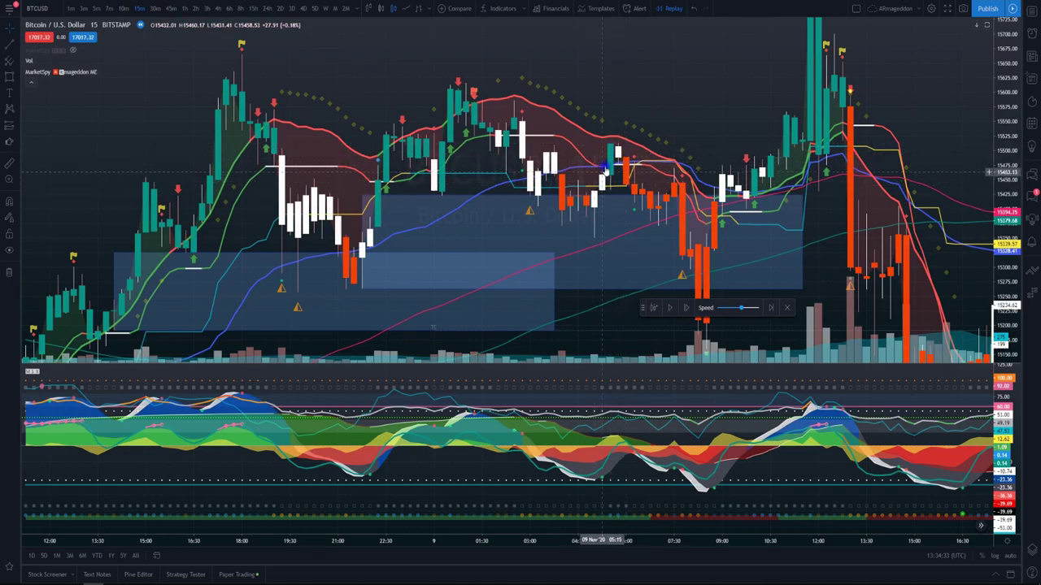
left_click(18, 75)
left_click(49, 77)
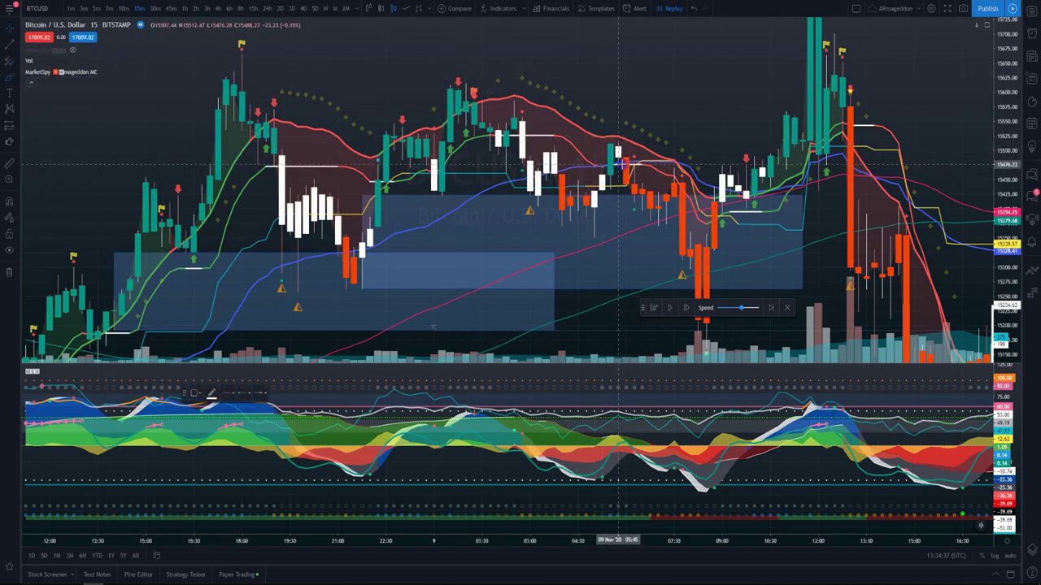
left_click(561, 222)
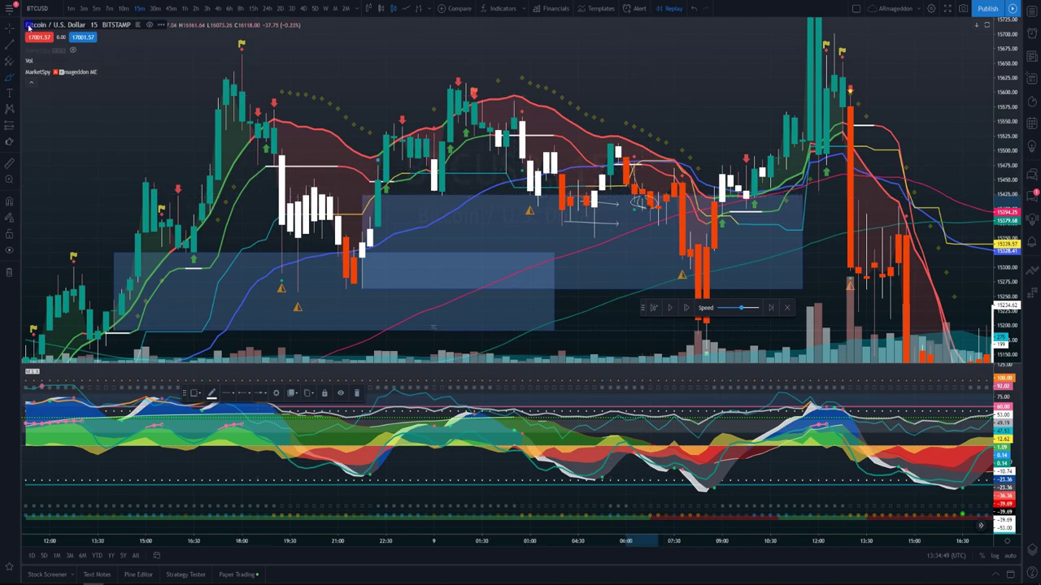
Step: Draw an eleventh rectangle from about 15,350 down to 15,263 starting at 08 Nov 21:45, and extend it to 09 Nov 12:30
left_click_drag(706, 118, 603, 185)
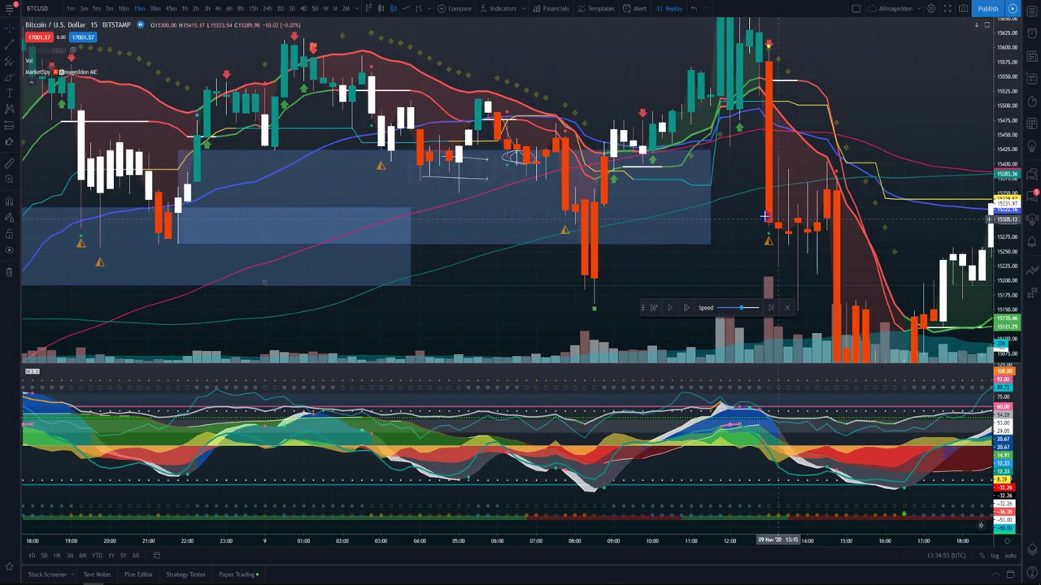
left_click(16, 78)
left_click(45, 96)
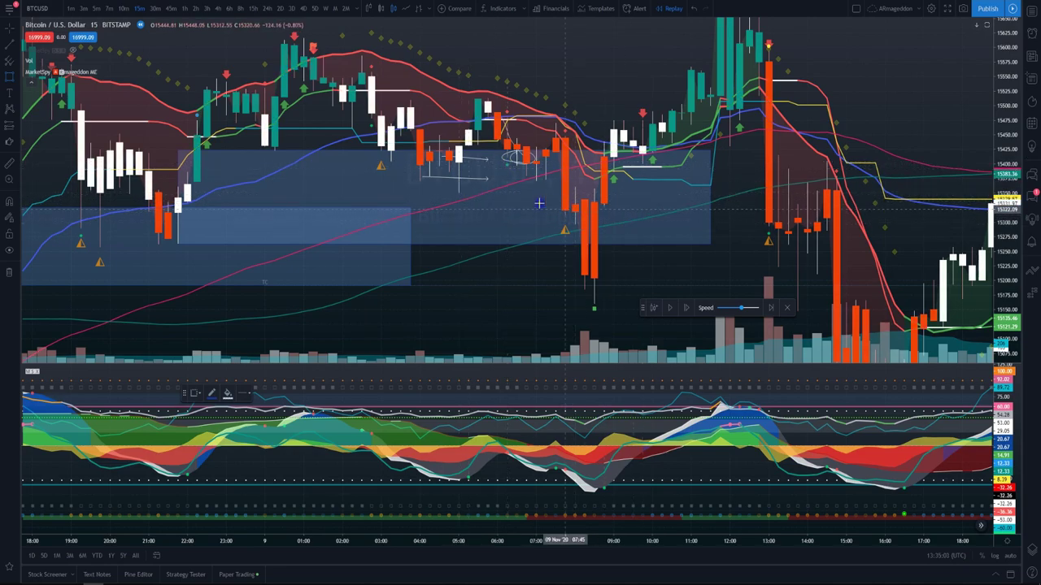
left_click_drag(459, 193, 178, 243)
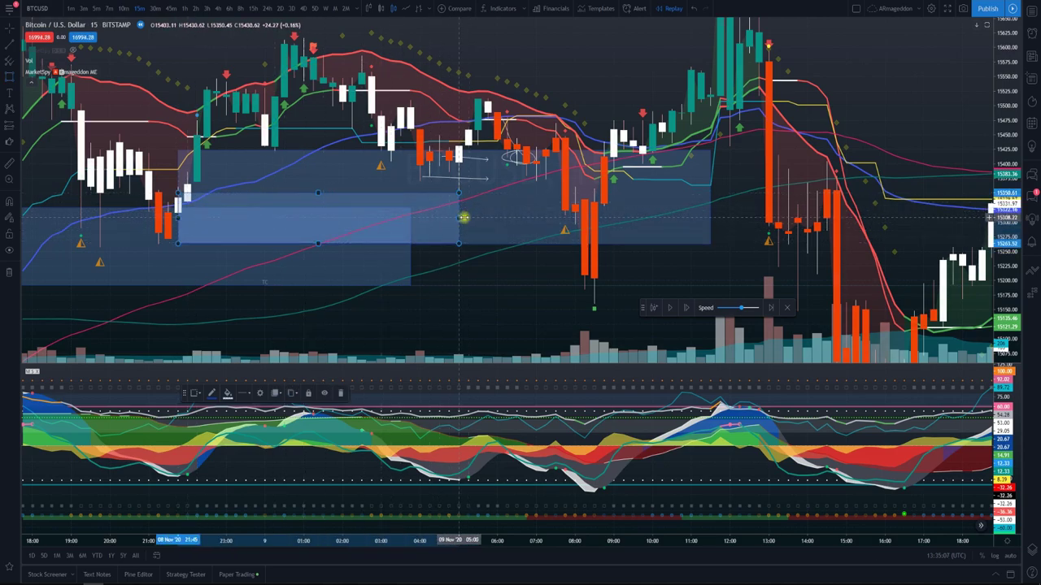
left_click_drag(463, 217, 749, 218)
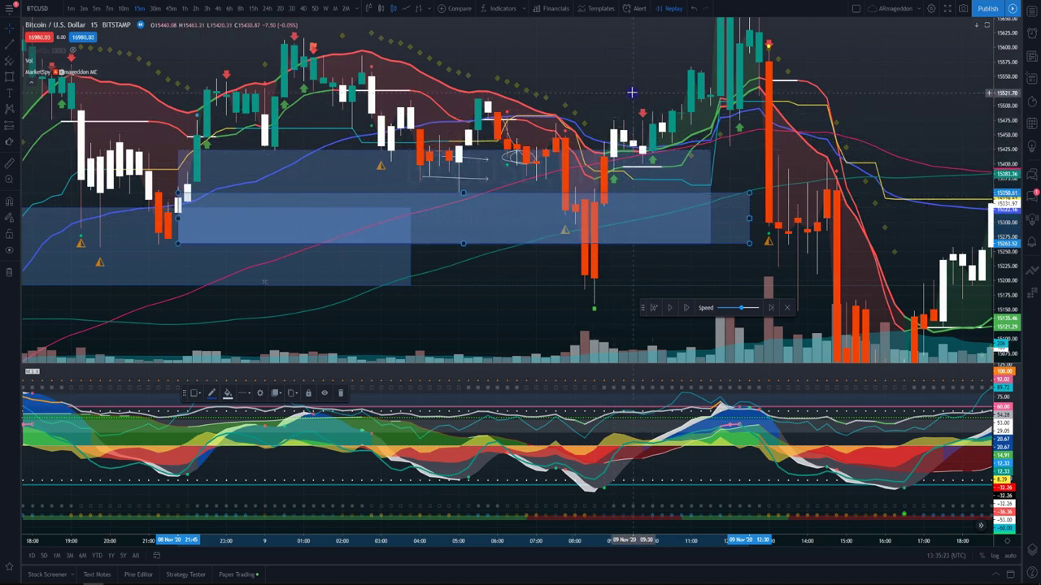
Step: Brush two short horizontal strokes at about 15,286 and 15,332 across the 09 Nov candles between about 07:30 and 09:15
left_click(20, 79)
left_click(50, 79)
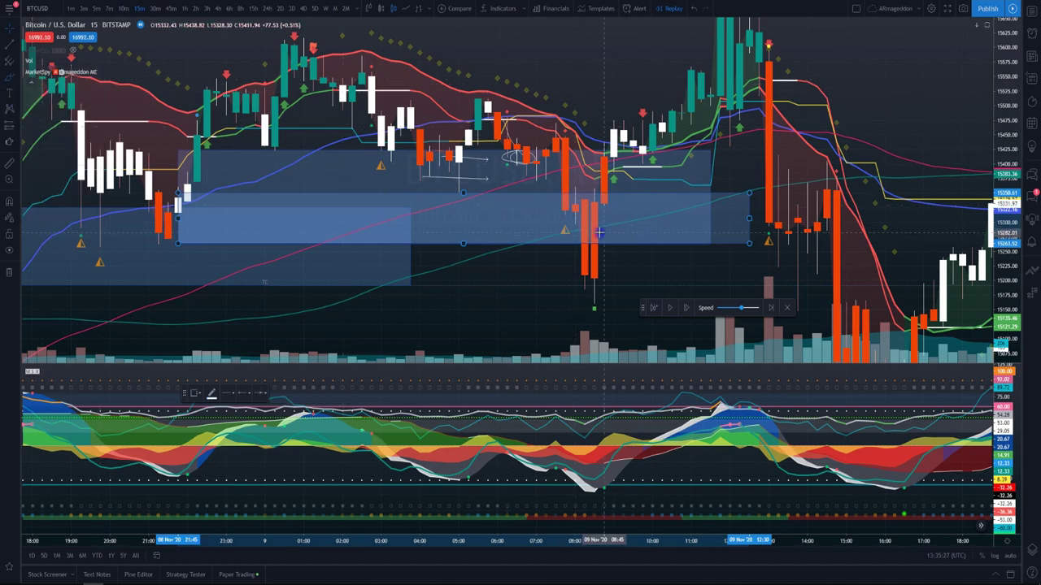
left_click(598, 231)
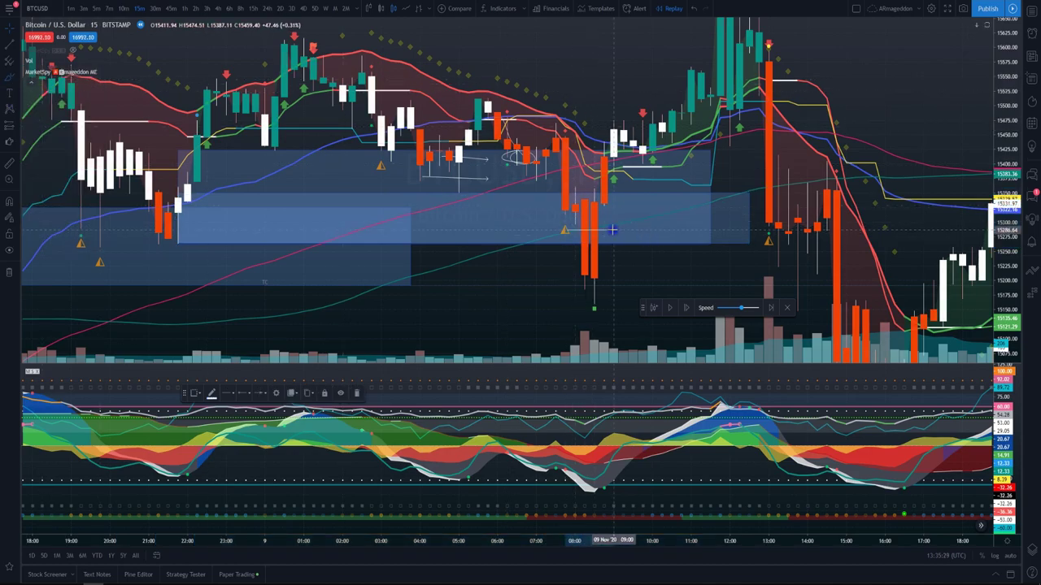
left_click(558, 204)
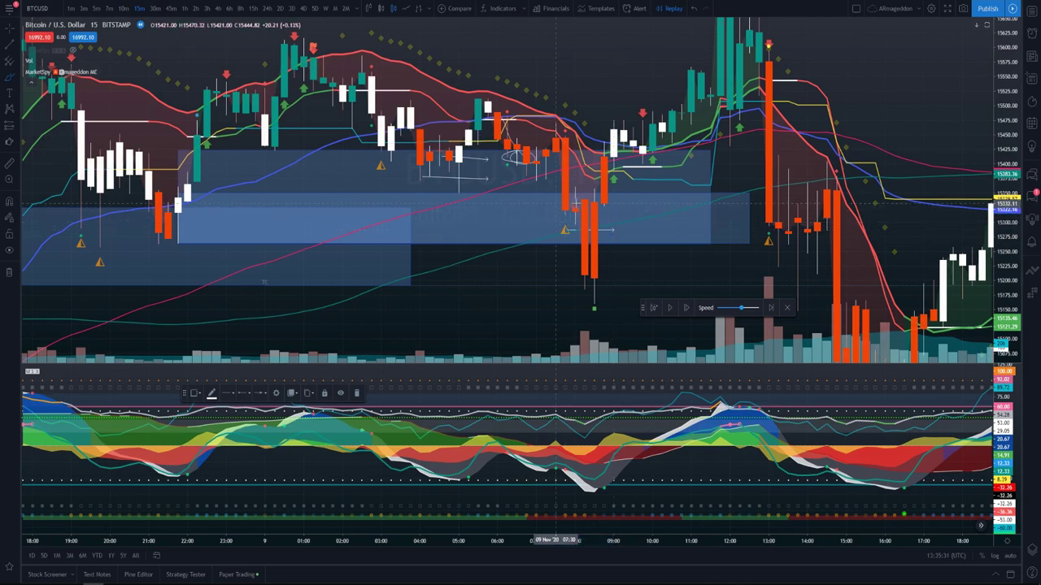
left_click(623, 207)
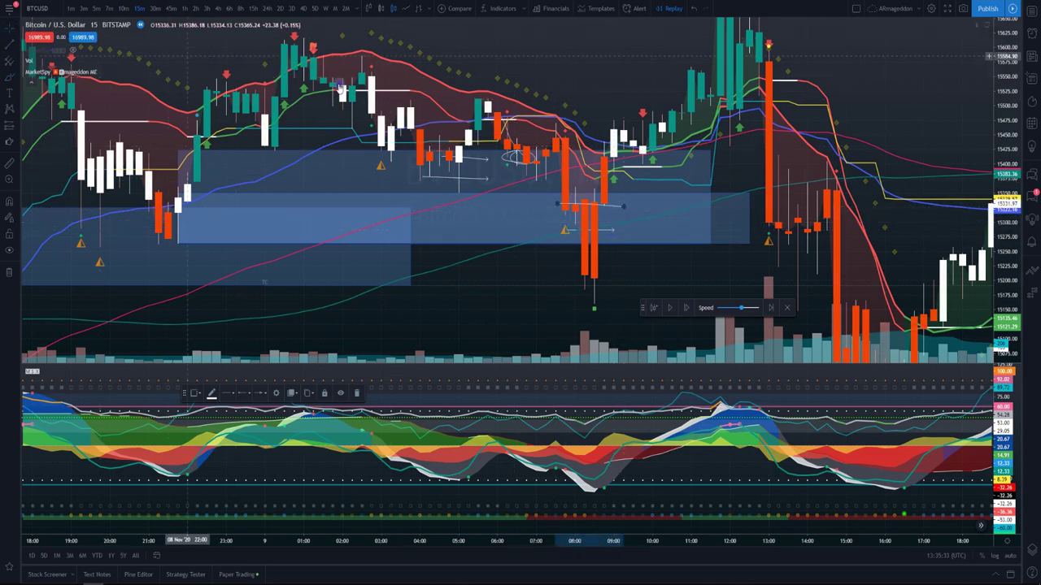
Step: Draw a twelfth rectangle from about 15,165 down to 15,115 starting at 08 Nov 13:30, and extend it to 10 Nov 01:00
left_click_drag(652, 93, 556, 135)
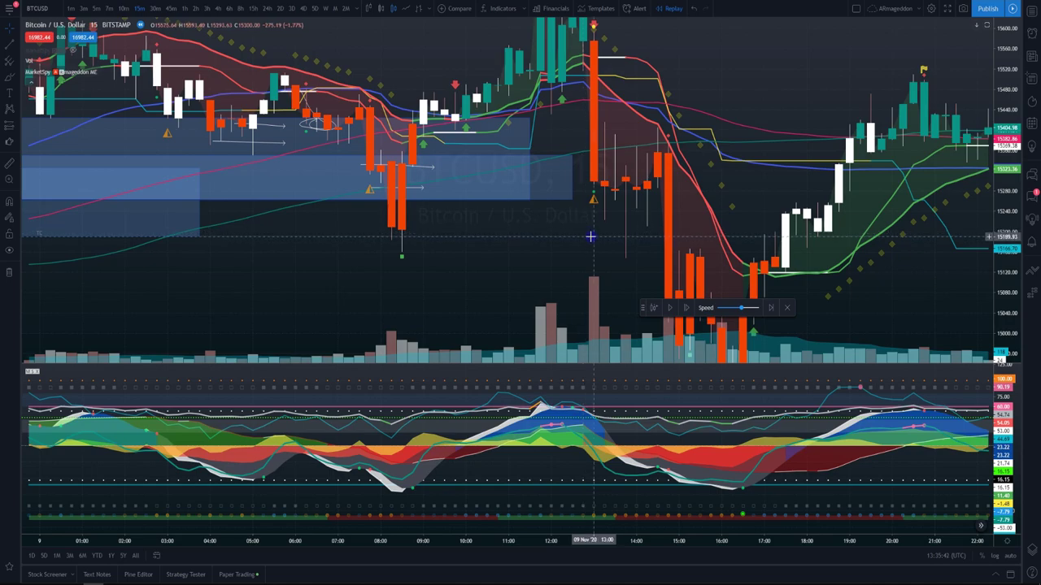
left_click(19, 79)
left_click(49, 88)
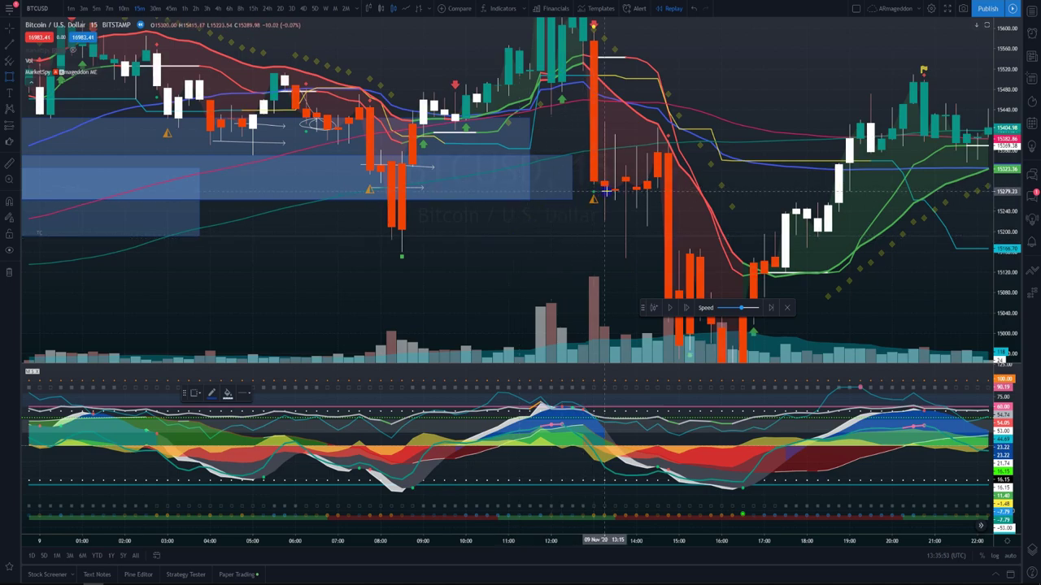
mouse_move(399, 248)
left_mouse_down()
mouse_move(467, 282)
mouse_move(619, 170)
left_mouse_up()
left_click(491, 272)
scroll(646, 197, "down", 3)
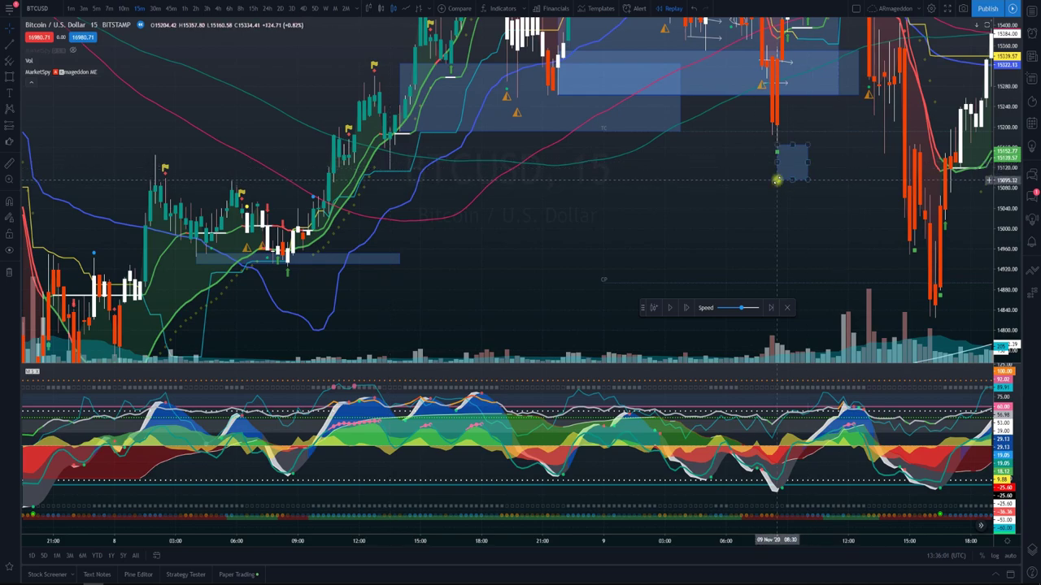
mouse_move(777, 180)
left_mouse_down()
mouse_move(397, 168)
mouse_move(312, 244)
mouse_move(497, 177)
mouse_move(400, 174)
mouse_move(878, 209)
mouse_move(922, 233)
mouse_move(944, 264)
mouse_move(903, 154)
mouse_move(392, 163)
mouse_move(292, 262)
mouse_move(391, 169)
left_mouse_up()
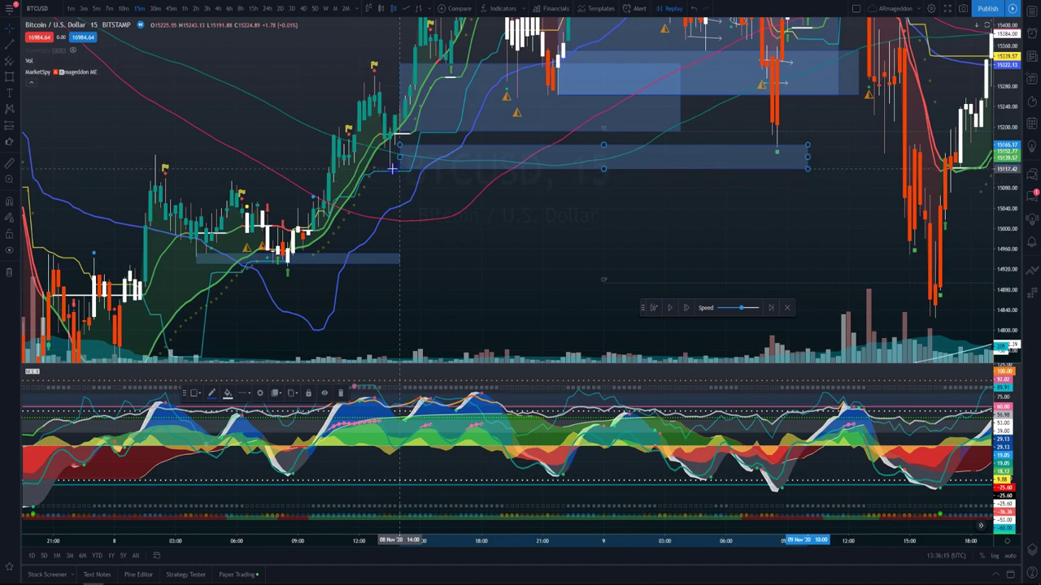
left_click(705, 209)
left_click_drag(704, 209, 493, 265)
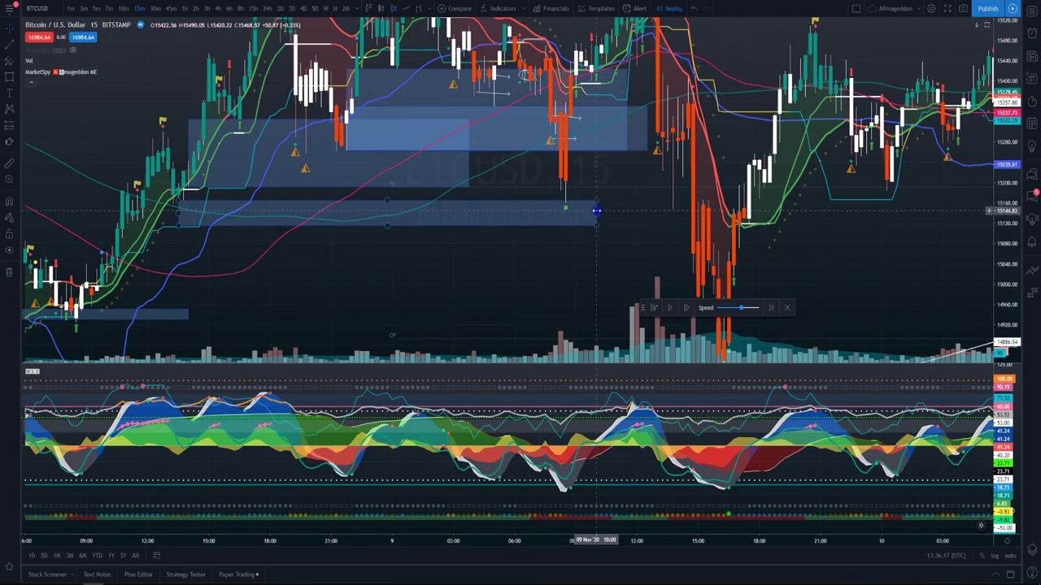
left_click_drag(602, 214, 901, 214)
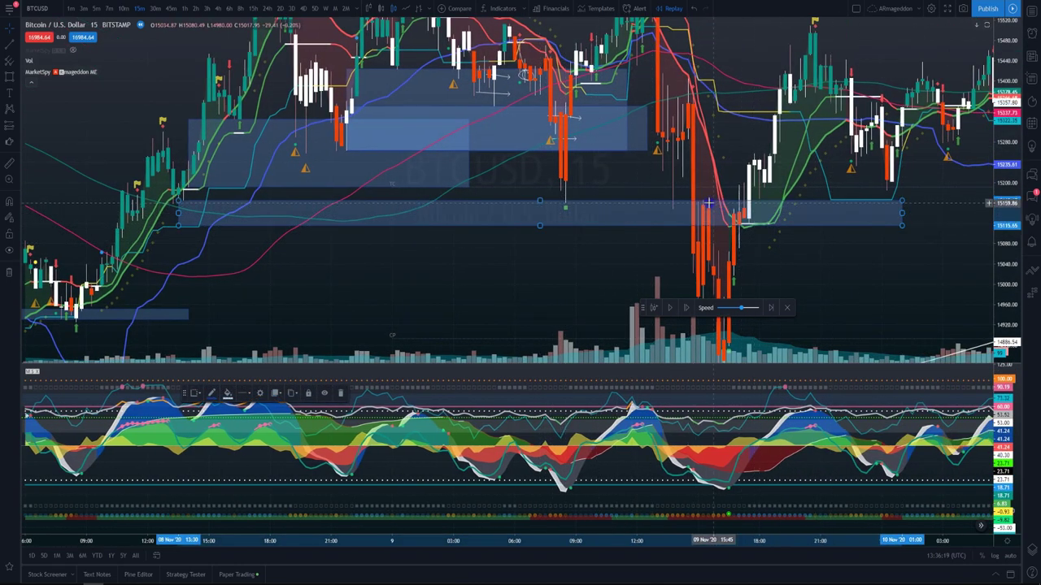
Step: Brush a short horizontal stroke at about 15,142 across the 09 Nov candles between about 15:45 and 19:00
left_click_drag(814, 226, 805, 174)
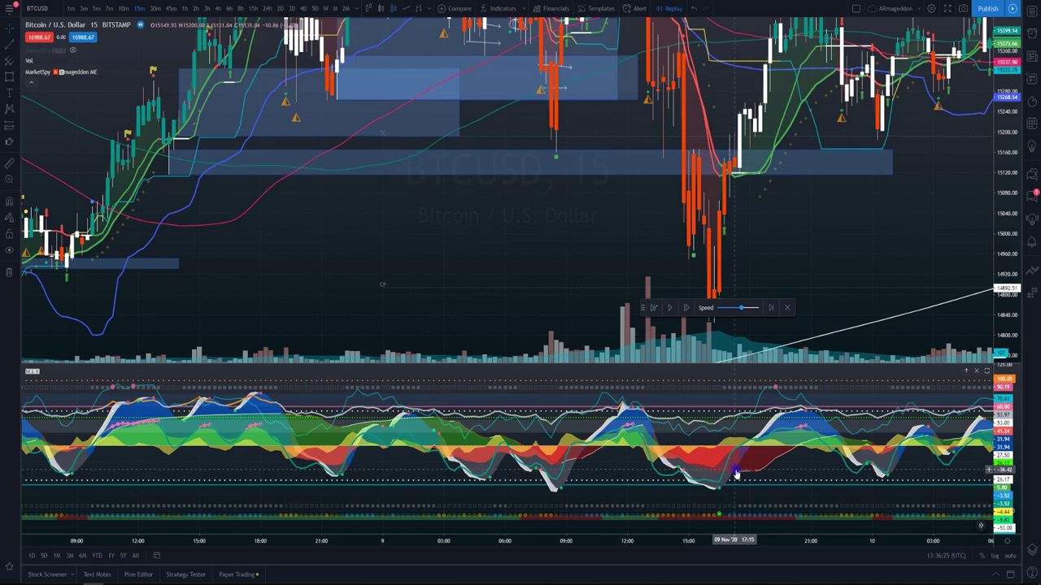
left_click_drag(781, 327, 739, 307)
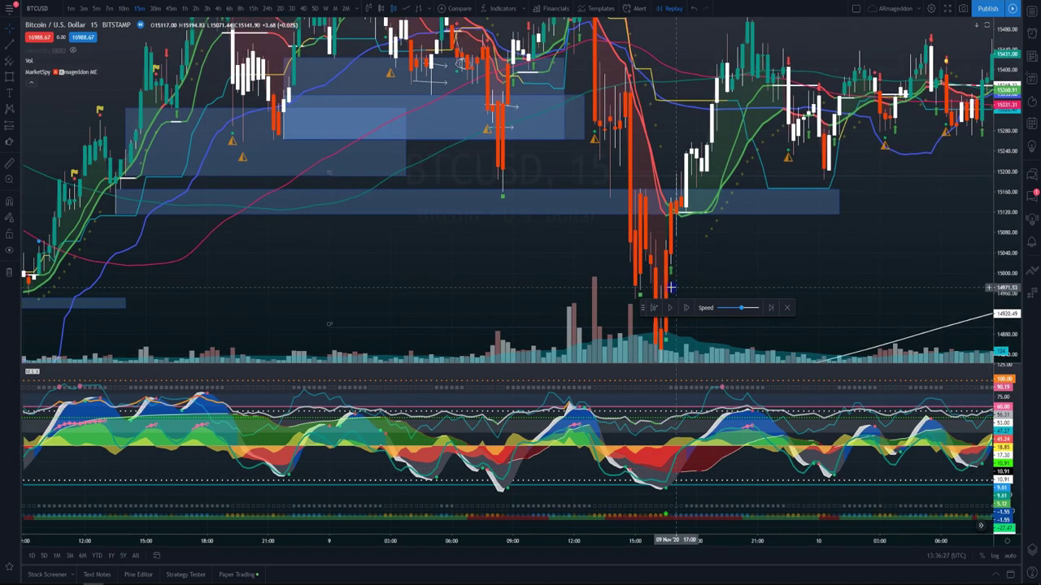
left_click_drag(696, 191, 674, 163)
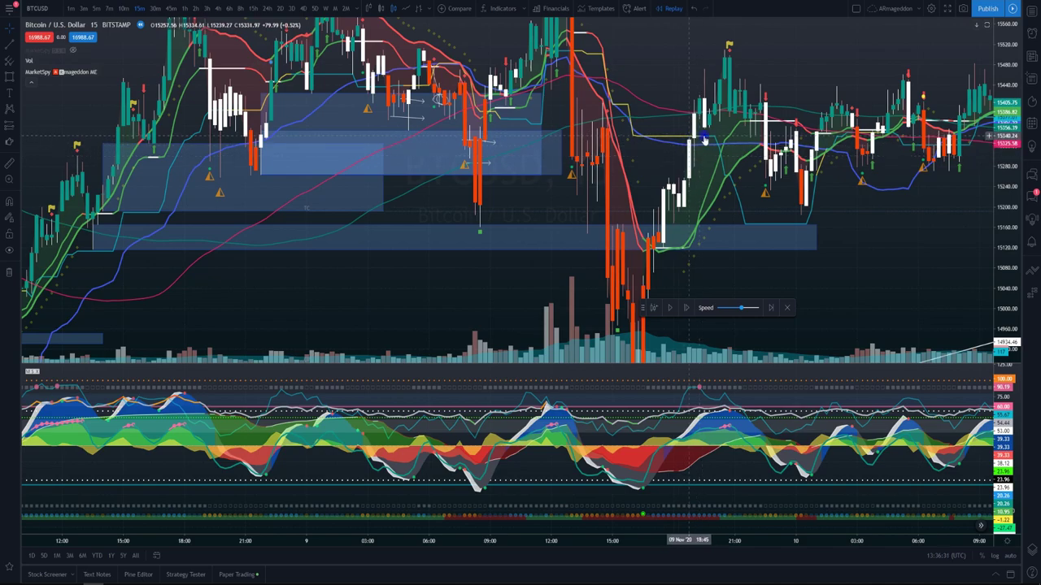
left_click(16, 71)
left_click(41, 76)
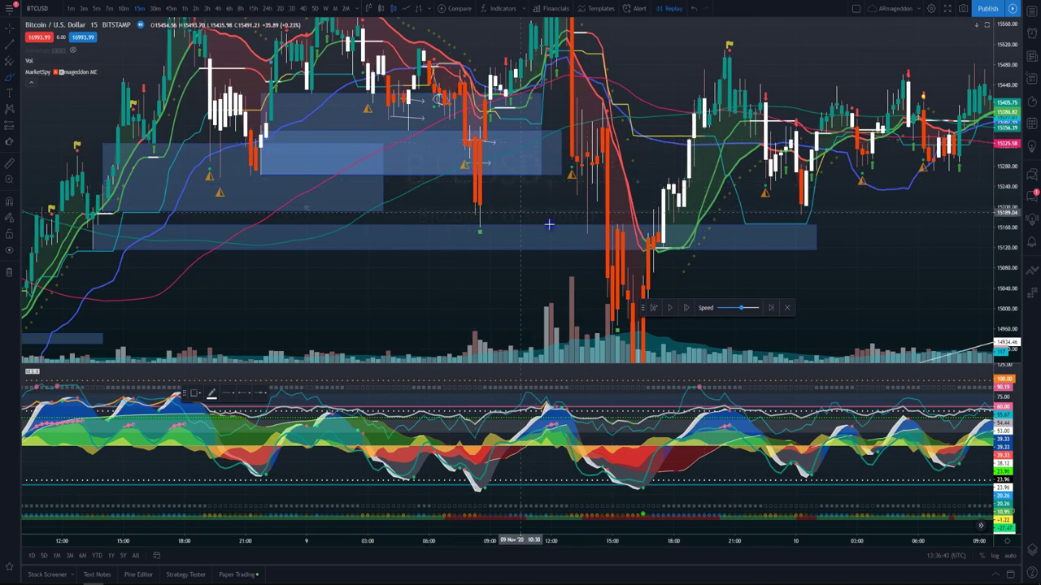
scroll(585, 248, "up", 2)
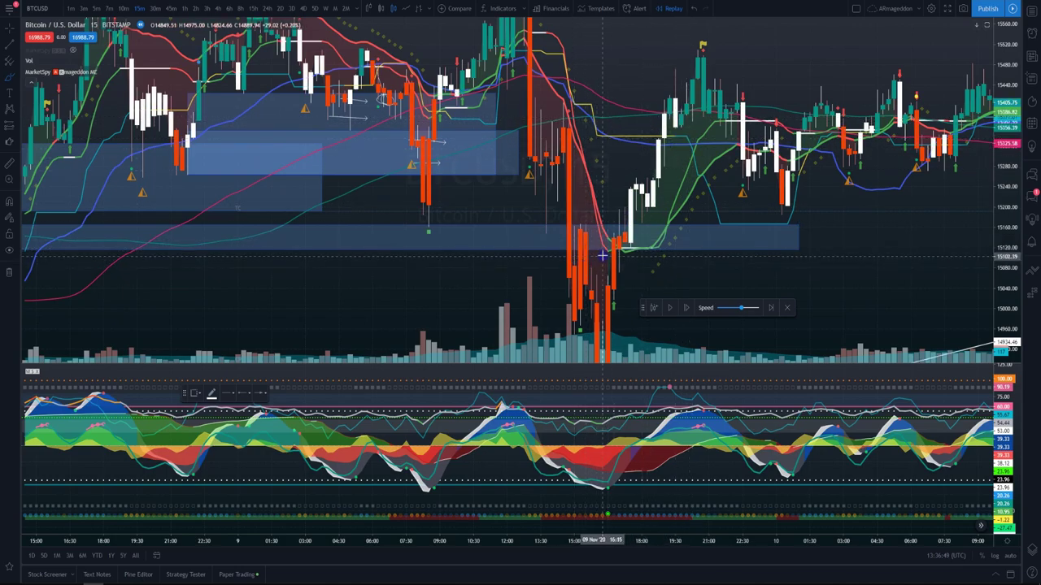
left_click(587, 236)
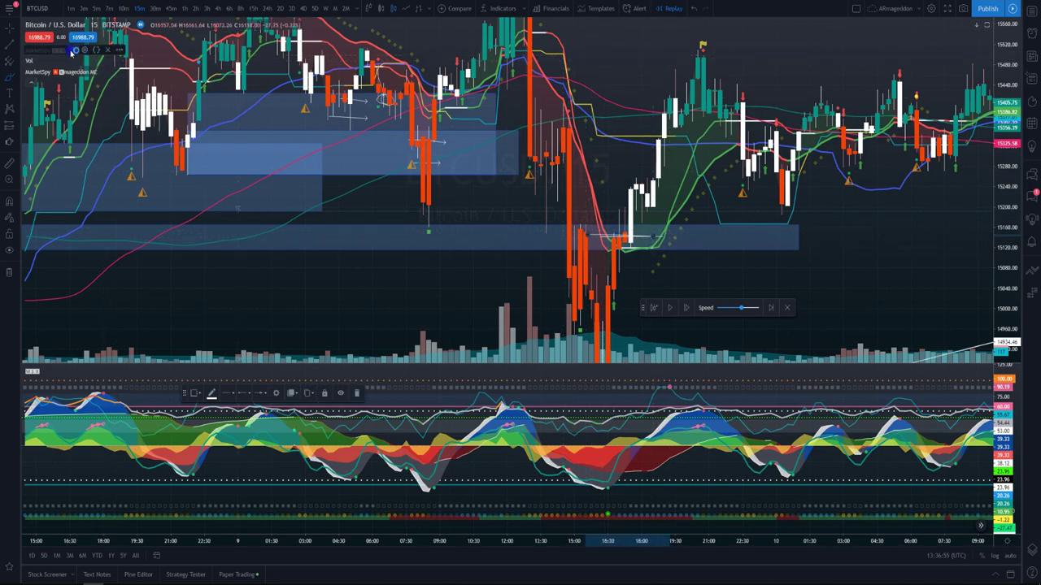
Step: Draw a thirteenth rectangle from about 15,238 down to 15,167 starting at 09 Nov 17:45, and extend it to 10 Nov 07:15
left_click_drag(927, 260, 705, 258)
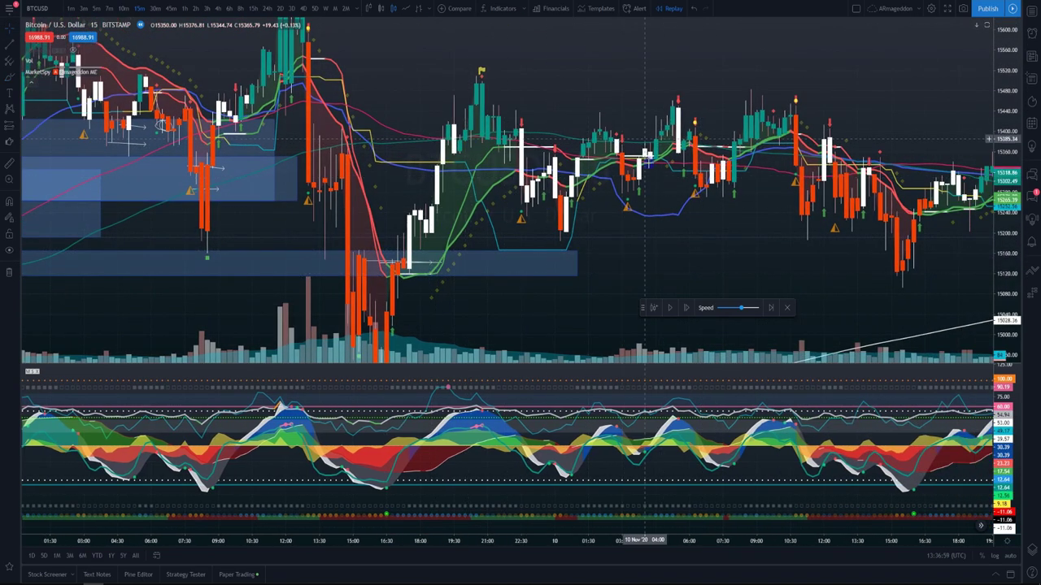
left_click_drag(625, 221, 696, 228)
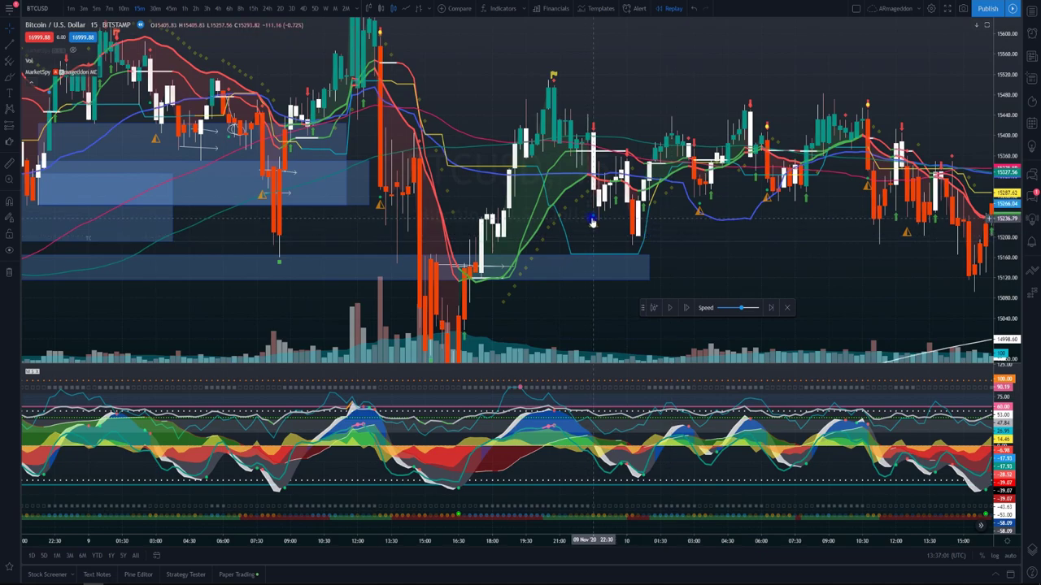
left_click(20, 82)
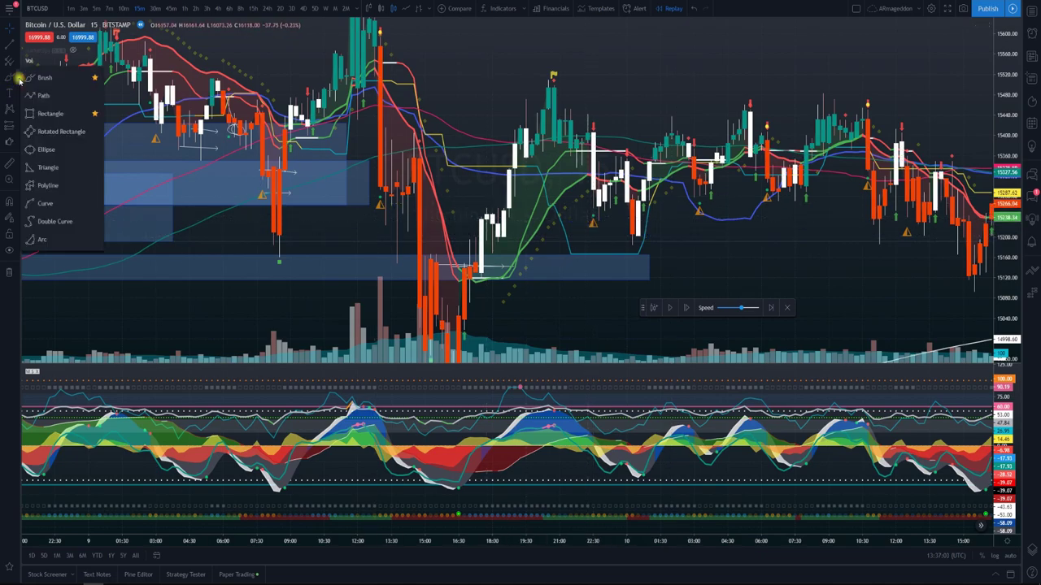
left_click(49, 114)
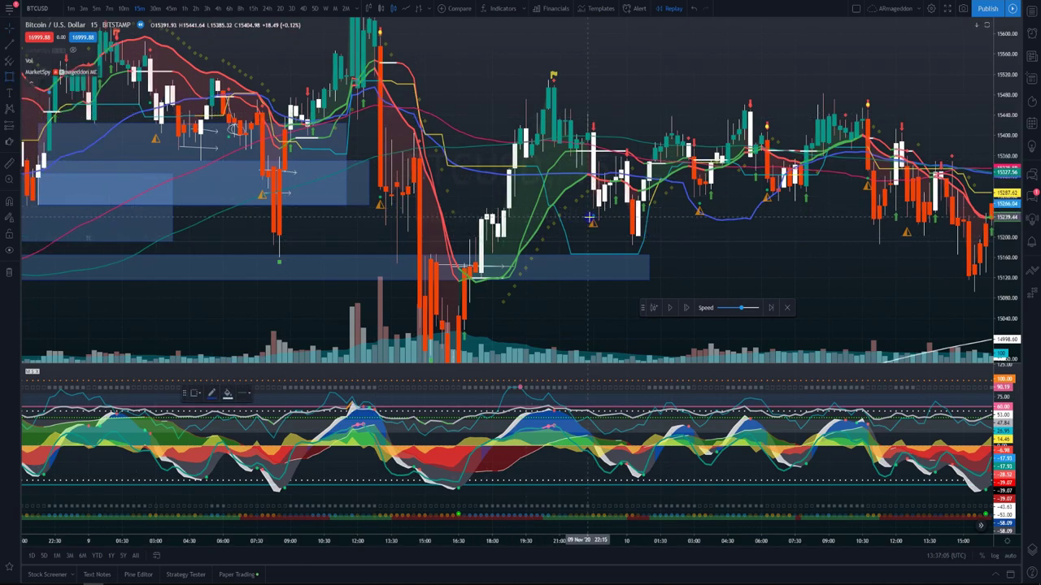
left_click(510, 217)
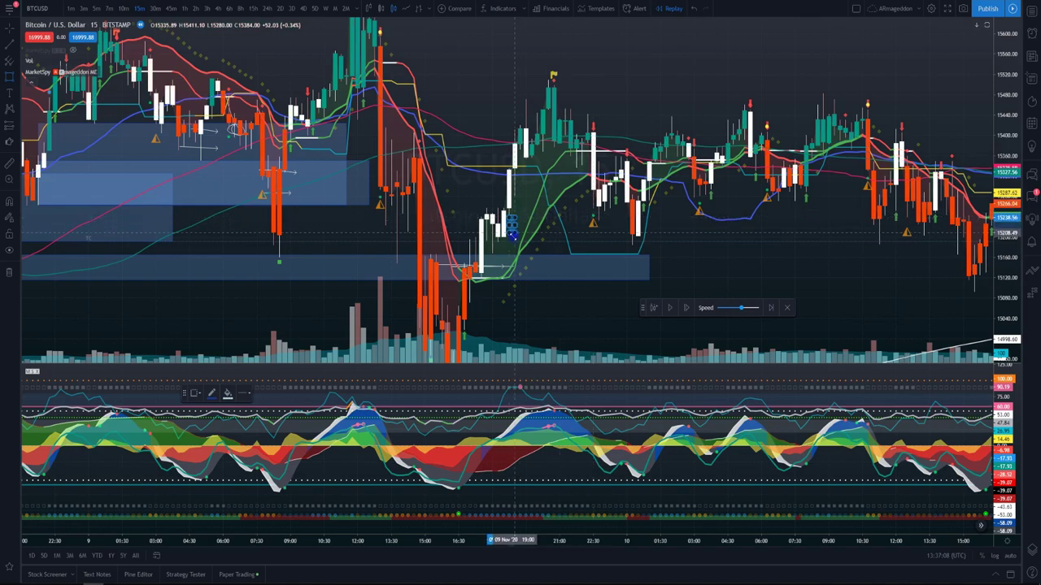
left_click(483, 253)
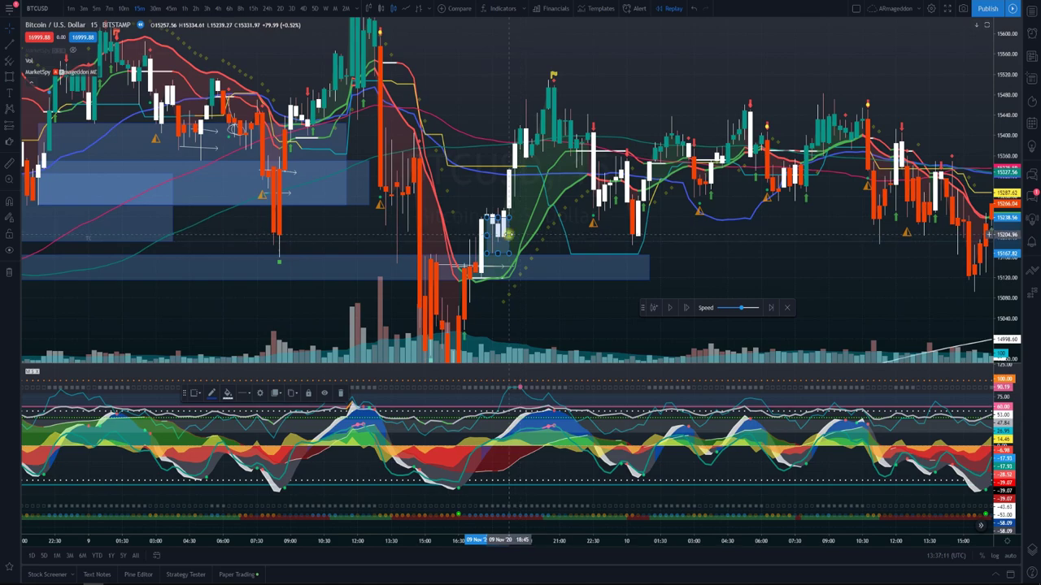
left_click_drag(508, 236, 788, 236)
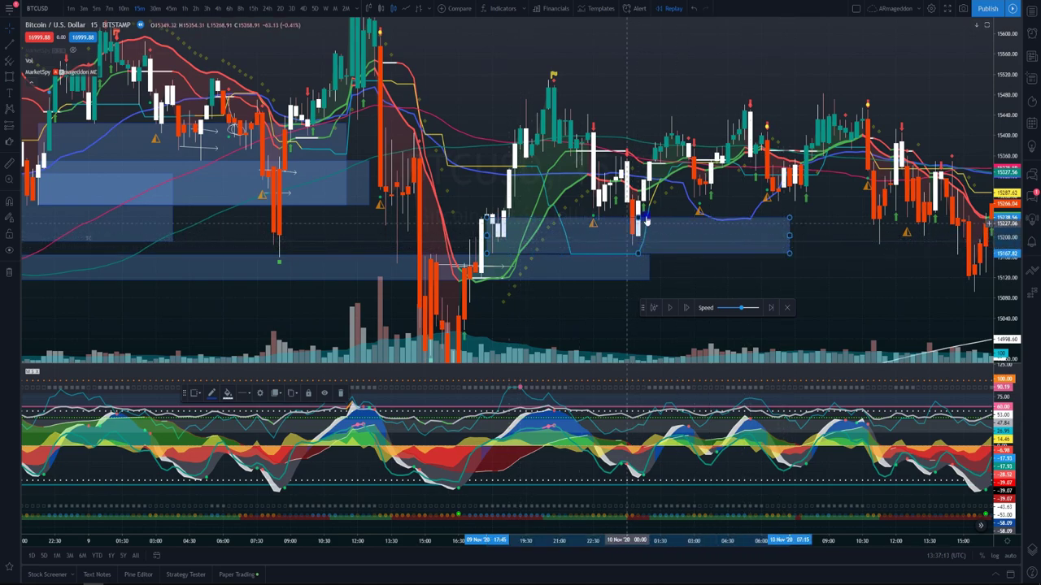
Step: Draw a fourteenth rectangle from about 15,273 down to 15,187, spanning 10 Nov 00:15 to 12:45
scroll(622, 201, "right", 5)
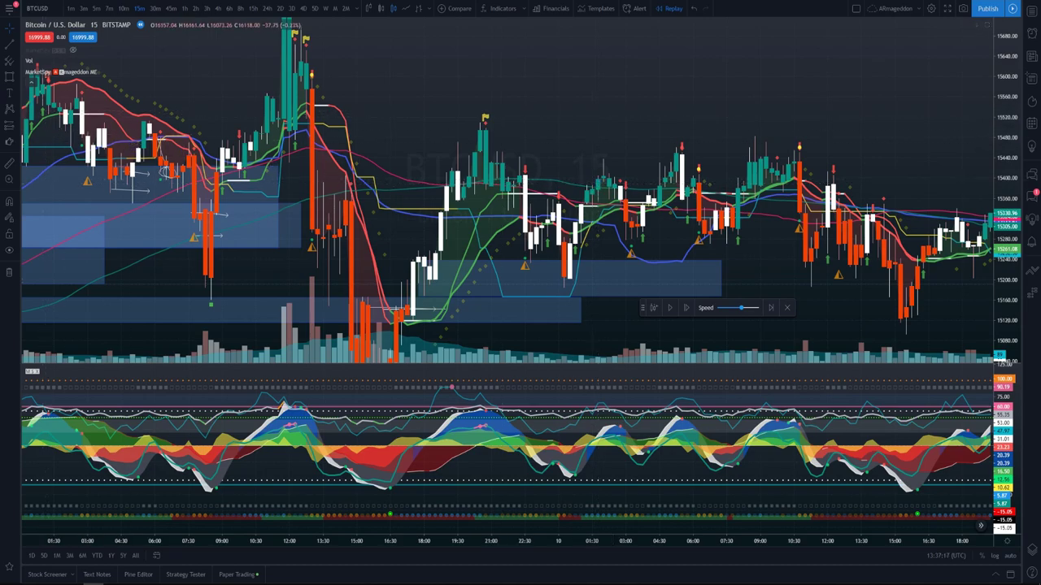
left_click(11, 77)
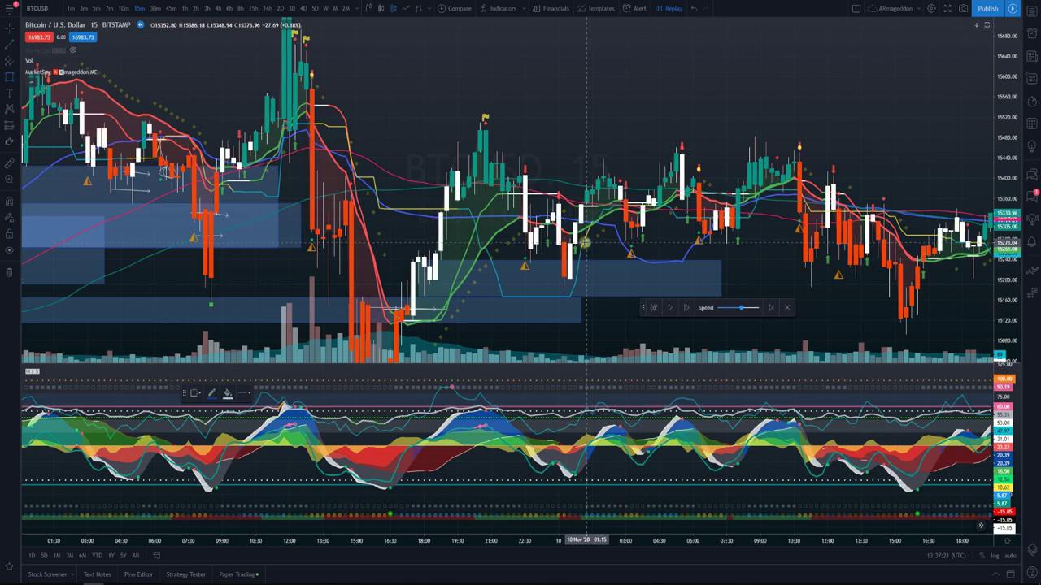
mouse_move(585, 243)
left_mouse_down()
mouse_move(564, 286)
mouse_move(675, 264)
mouse_move(844, 264)
left_mouse_up()
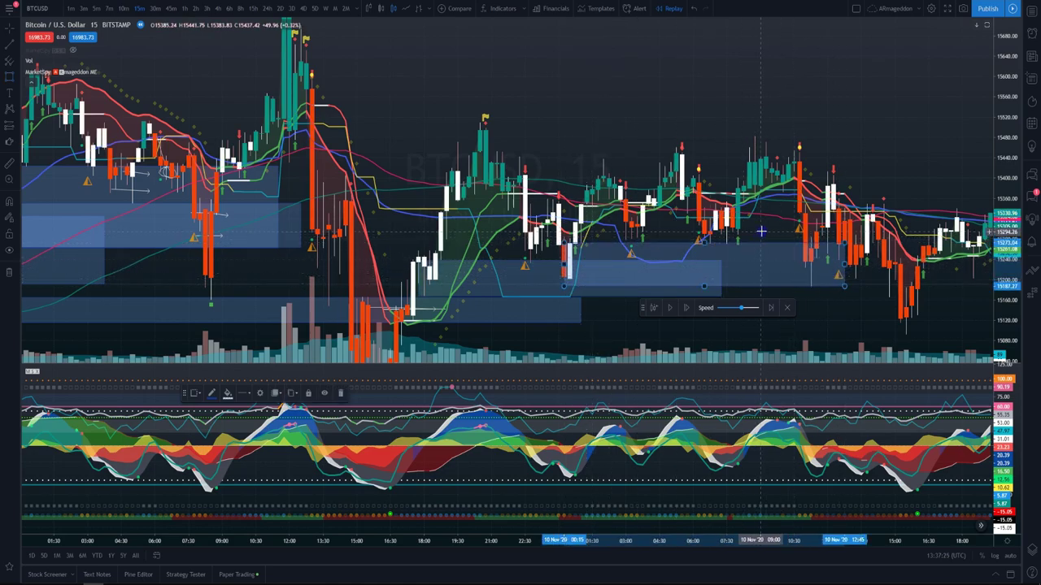
left_click_drag(758, 236, 657, 233)
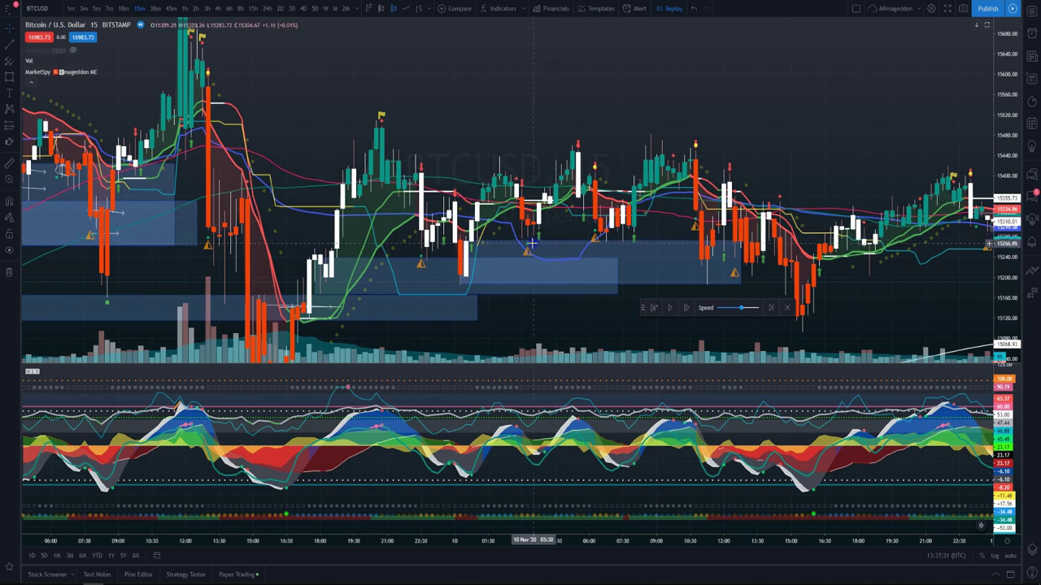
left_click(599, 240)
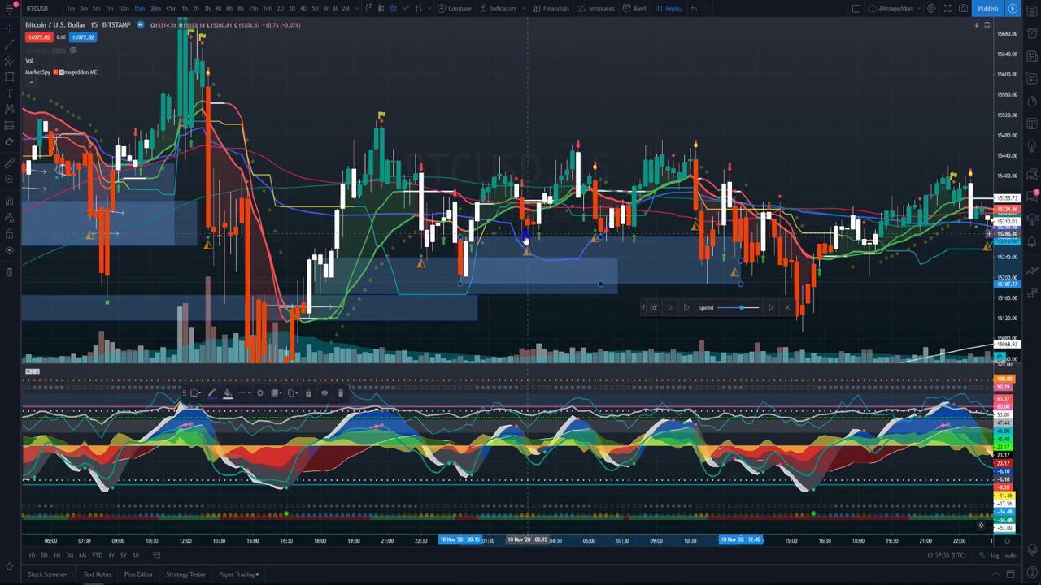
left_click(481, 291)
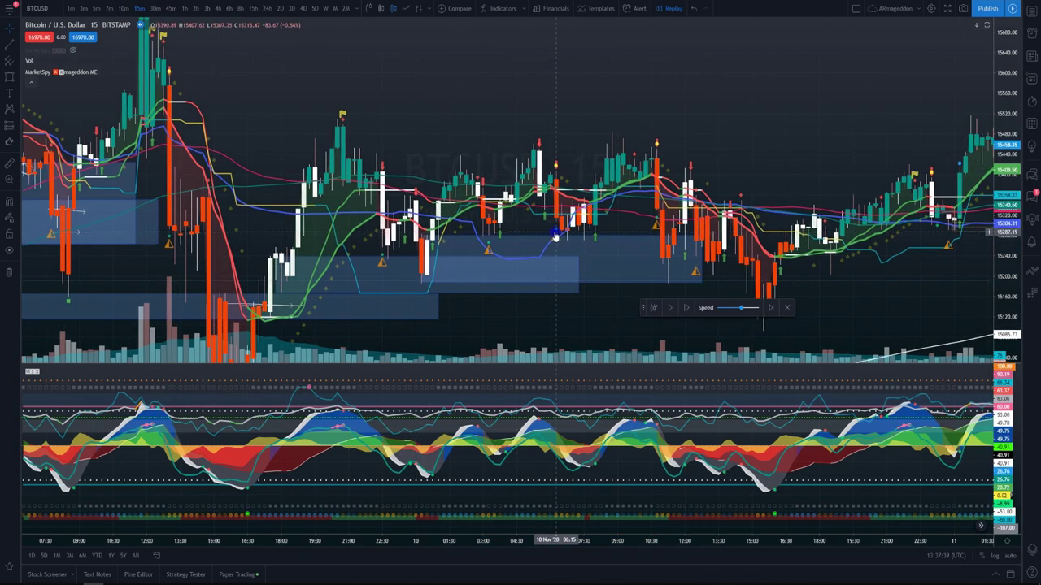
Step: Draw a fifteenth rectangle from about 15,272 down to 15,191 starting at 10 Nov 00:15, and extend it to 10 Nov 19:45
left_click_drag(557, 236, 422, 283)
left_click(488, 244)
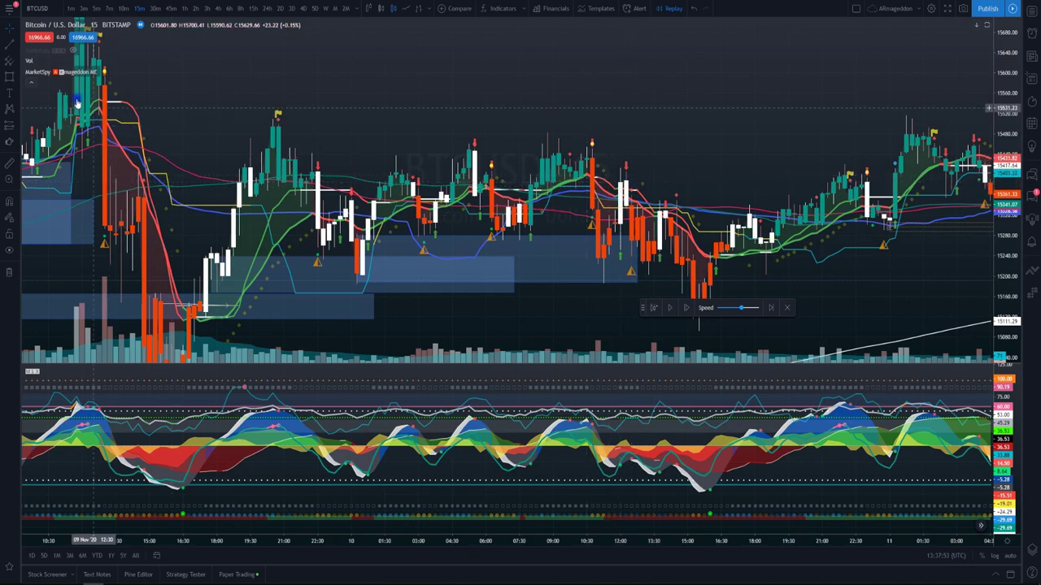
left_click(11, 78)
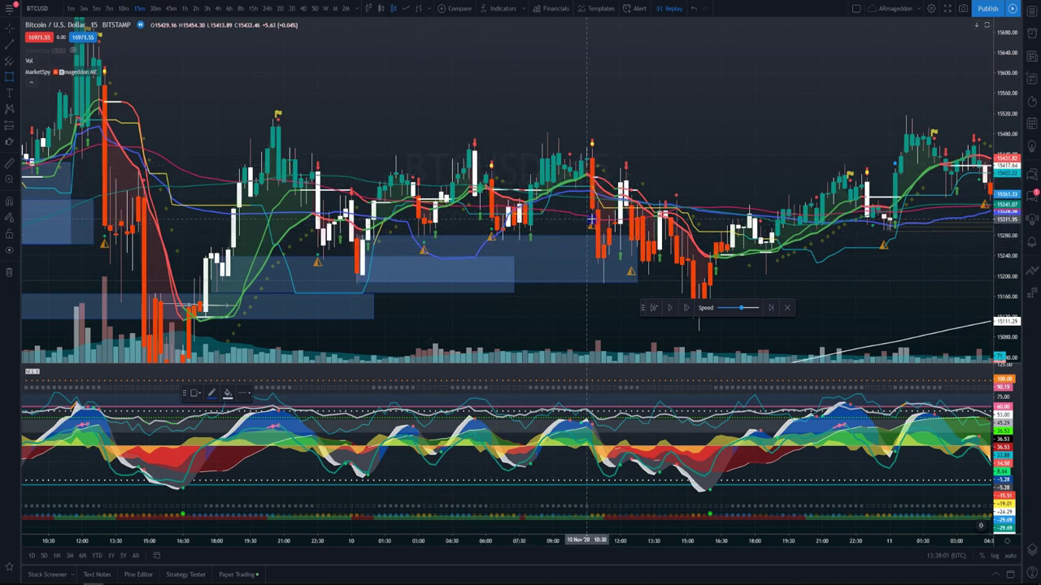
left_click(518, 238)
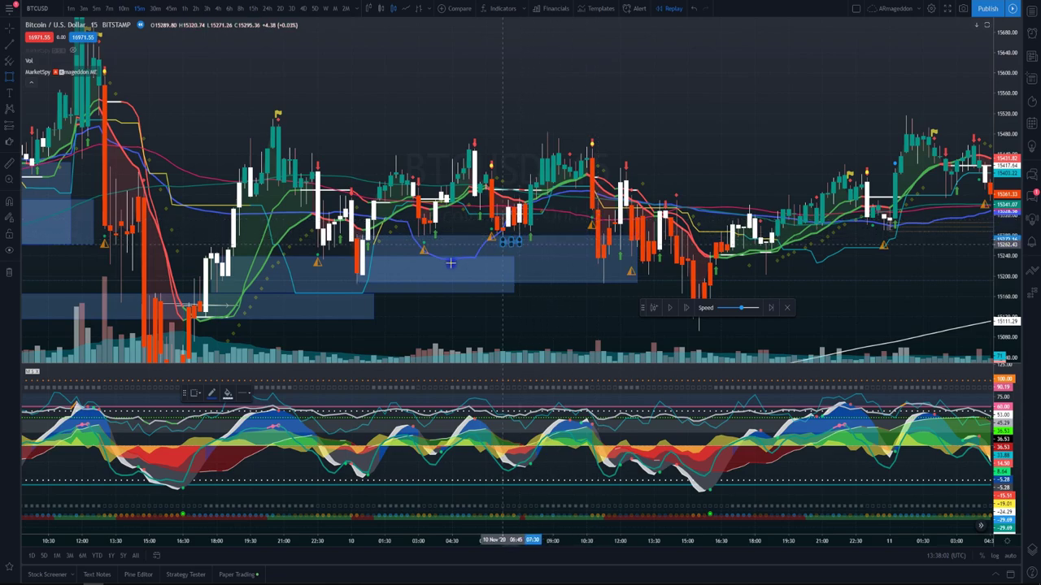
left_click(357, 281)
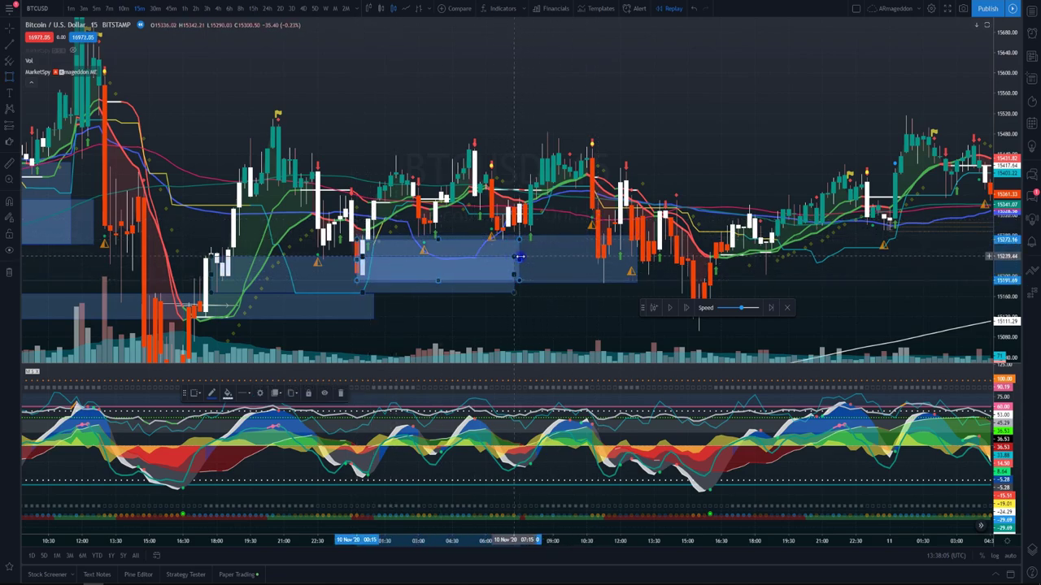
left_click_drag(519, 259, 792, 262)
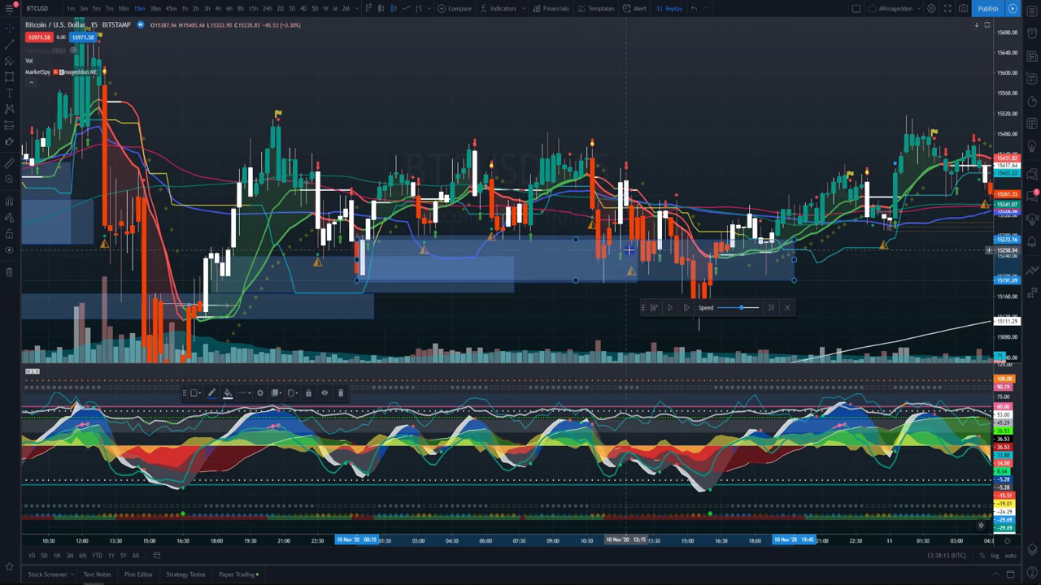
Step: Draw a sixteenth rectangle from about 15,294 down to 15,212 starting at 10 Nov 18:30, and extend it to 11 Nov 07:00
left_click(801, 274)
scroll(801, 275, "up", 1)
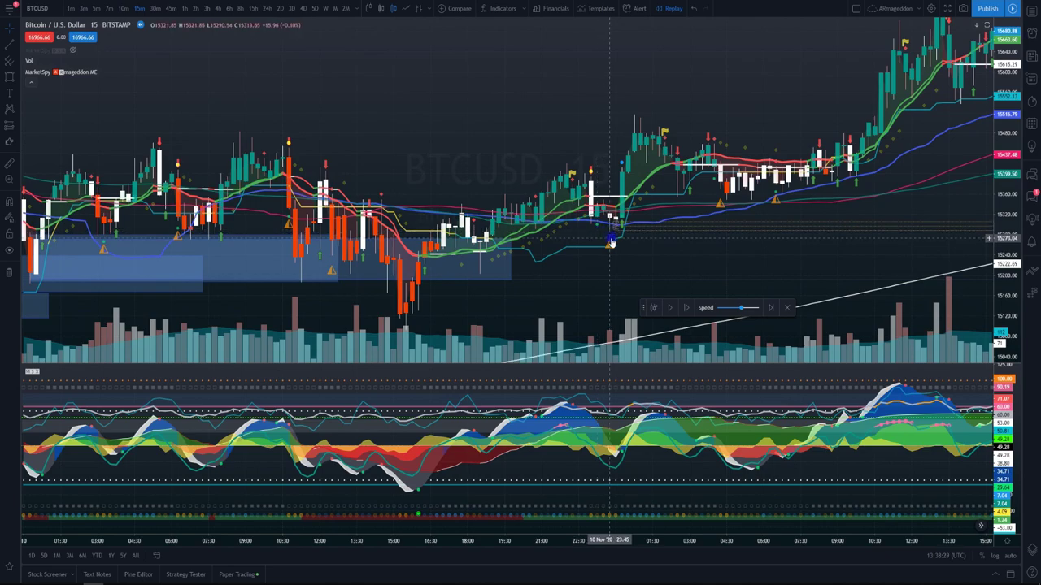
left_click(9, 76)
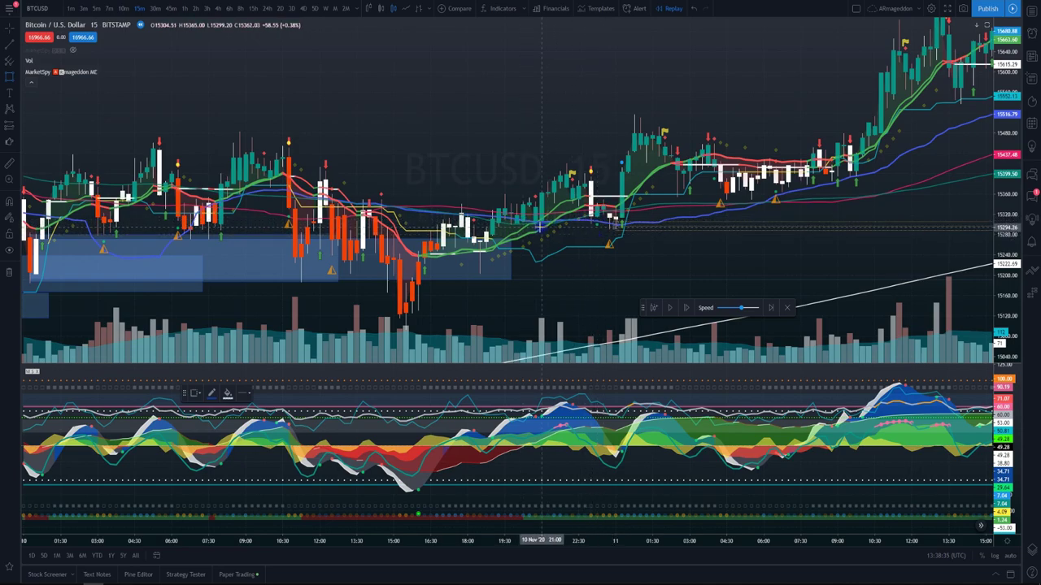
left_click_drag(535, 227, 480, 269)
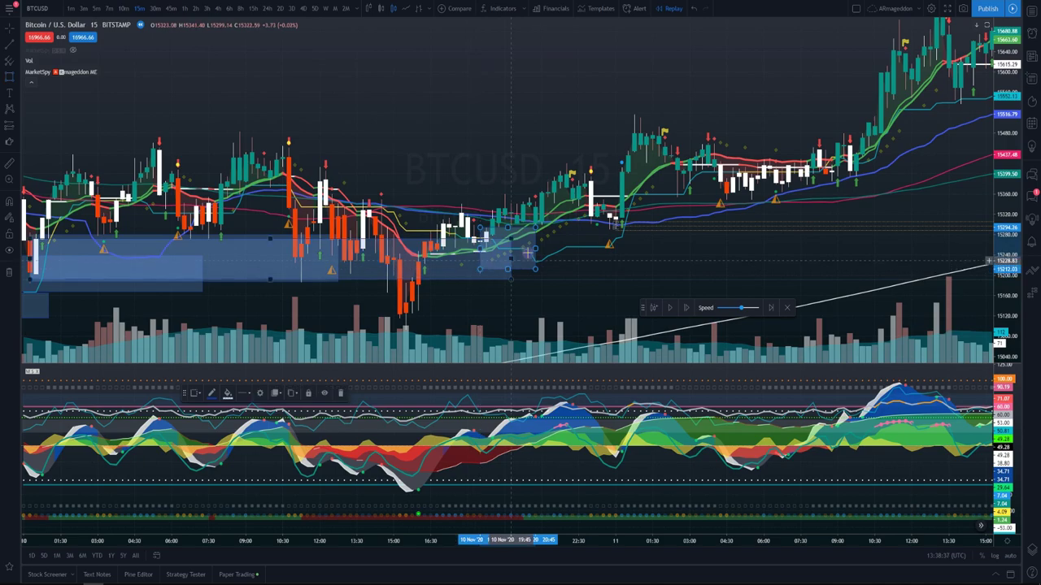
left_click_drag(535, 248, 788, 248)
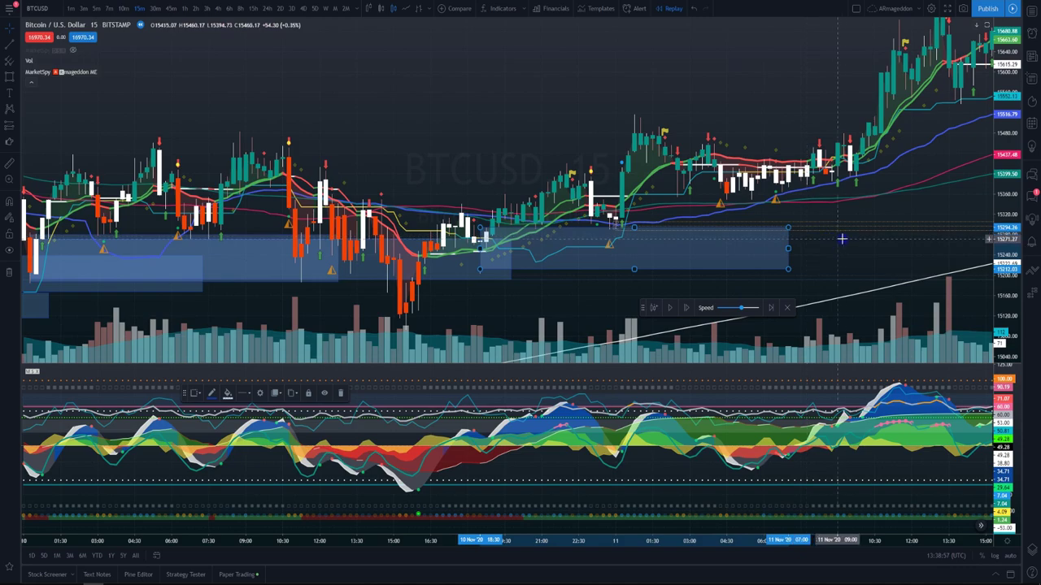
Step: Review all the support rectangles marked between 06 Nov and 11 Nov against the candles around them
left_click_drag(859, 251, 751, 239)
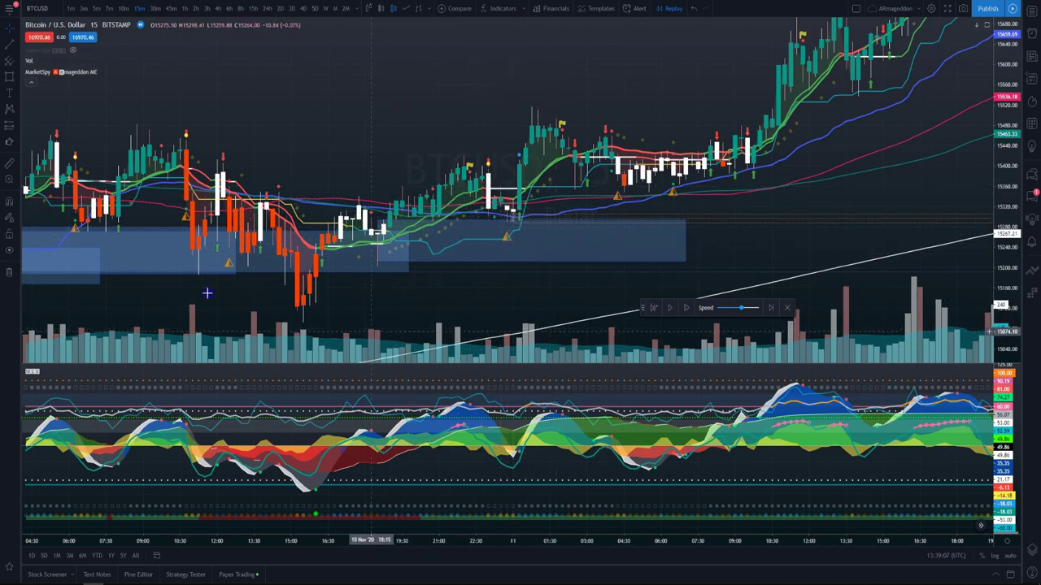
scroll(367, 306, "down", 4)
scroll(253, 213, "down", 5)
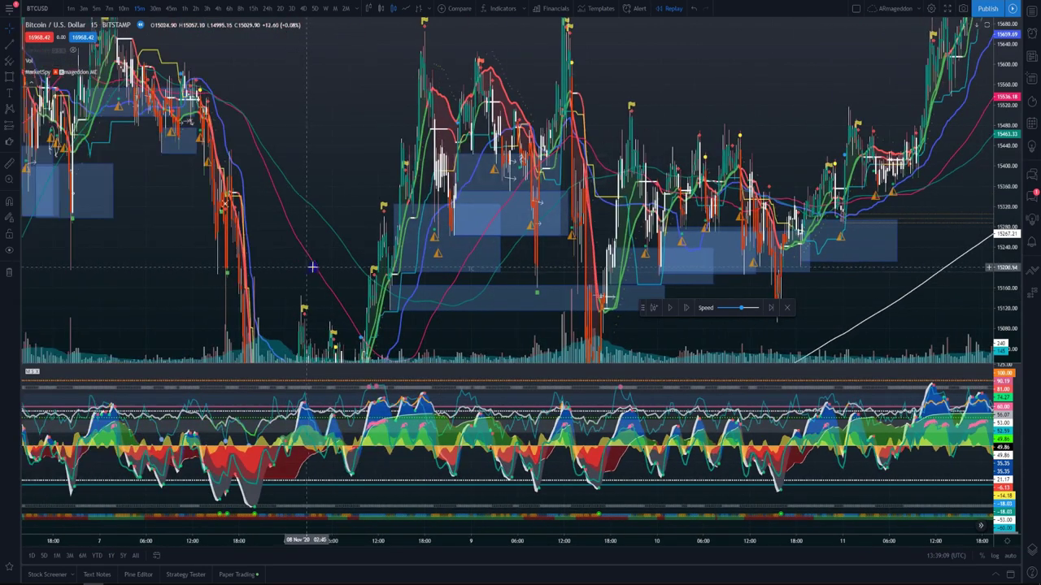
scroll(250, 244, "down", 3)
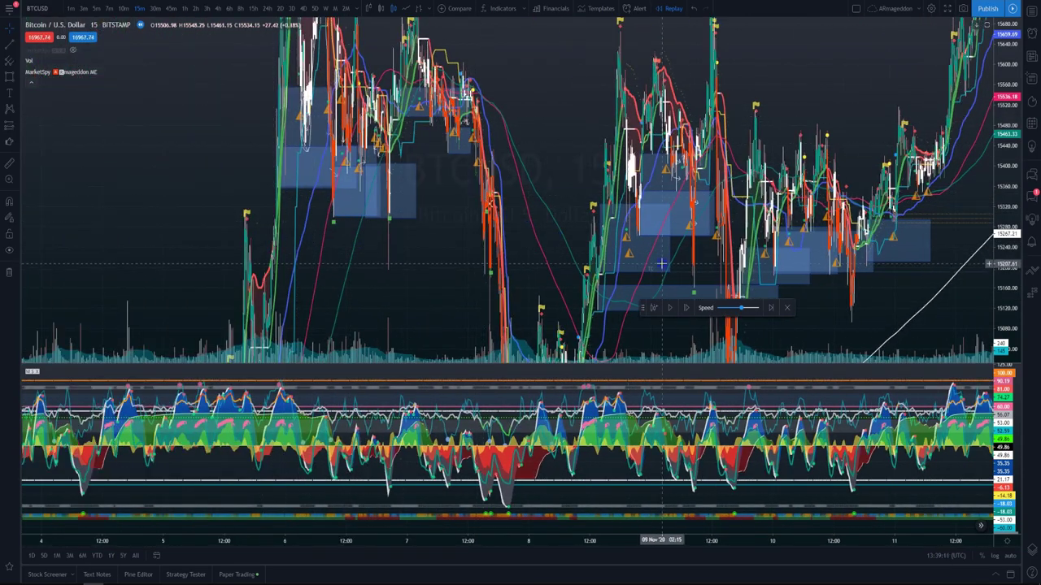
scroll(661, 264, "up", 8)
scroll(661, 264, "up", 3)
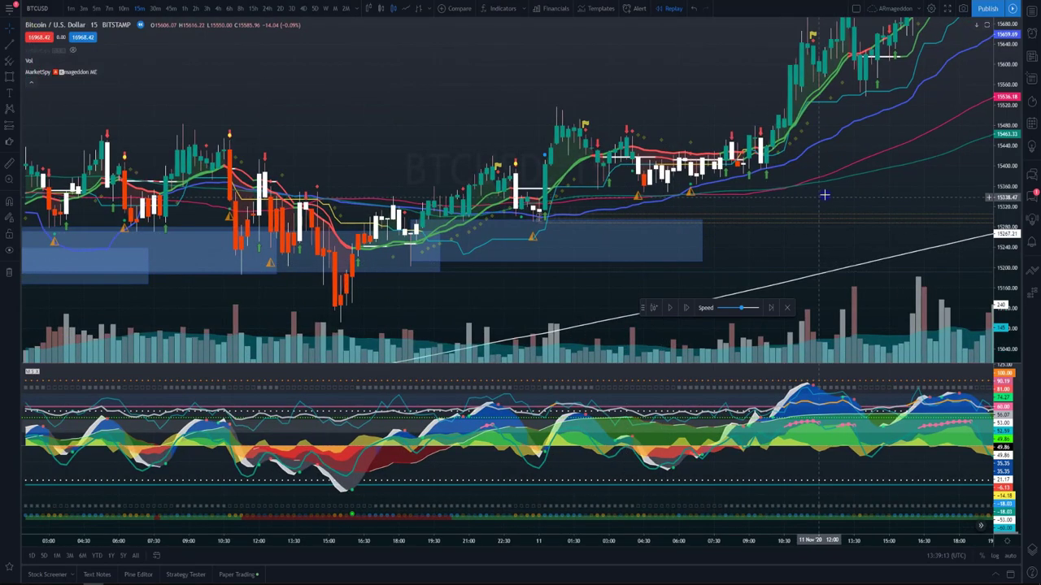
Step: Draw a seventeenth rectangle from about 15,356 down to 15,294 starting at 11 Nov 00:00, and extend it to 11 Nov 13:45
scroll(918, 203, "right", 3)
scroll(864, 200, "up", 5)
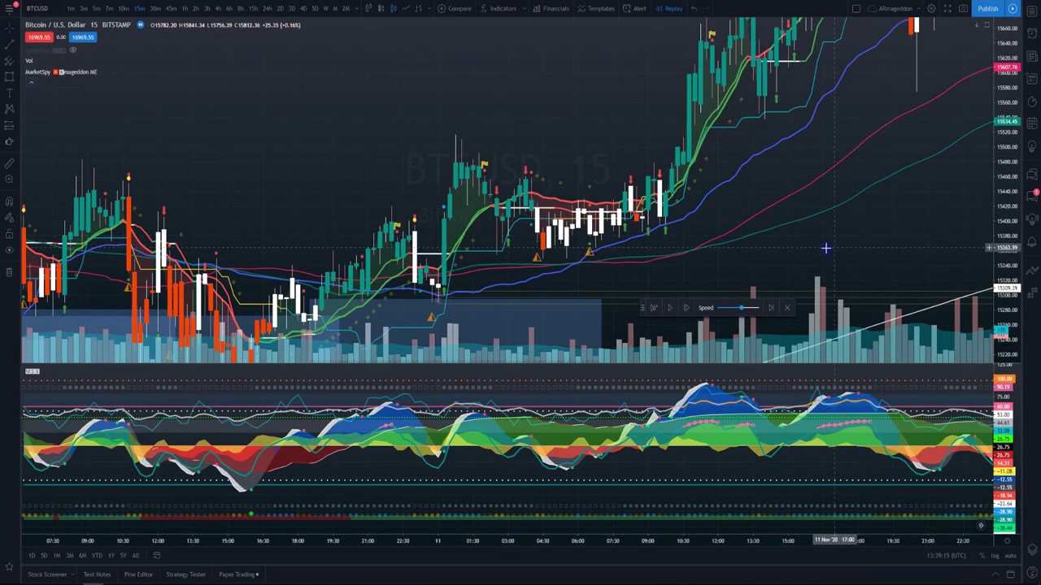
left_click(8, 76)
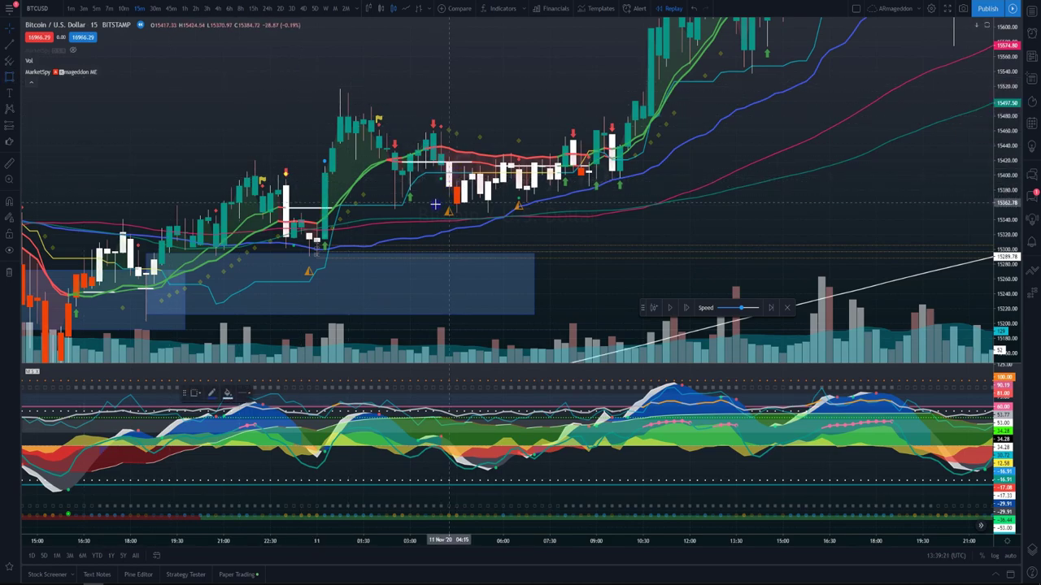
left_click_drag(394, 208, 319, 253)
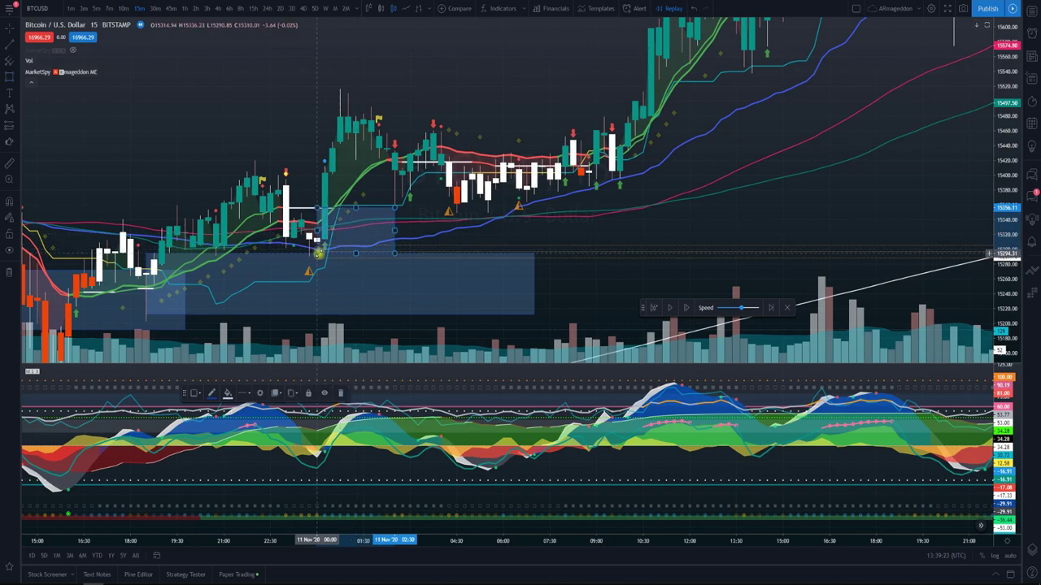
left_click_drag(393, 231, 743, 231)
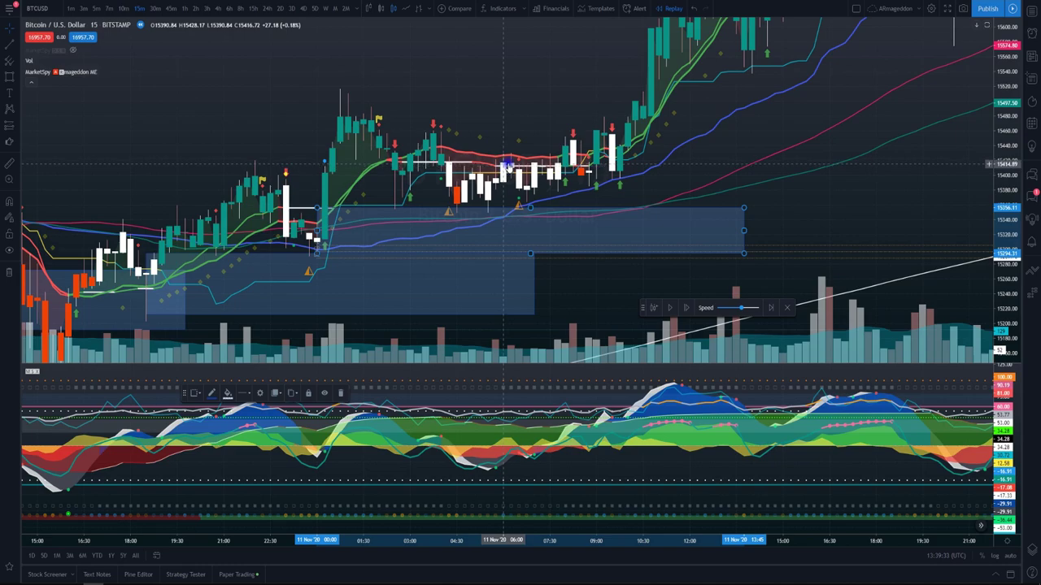
Step: Draw an eighteenth rectangle from about 15,348 down to 15,296 starting at 11 Nov 00:00, and extend it to 11 Nov 17:45
key("alt+shift+r")
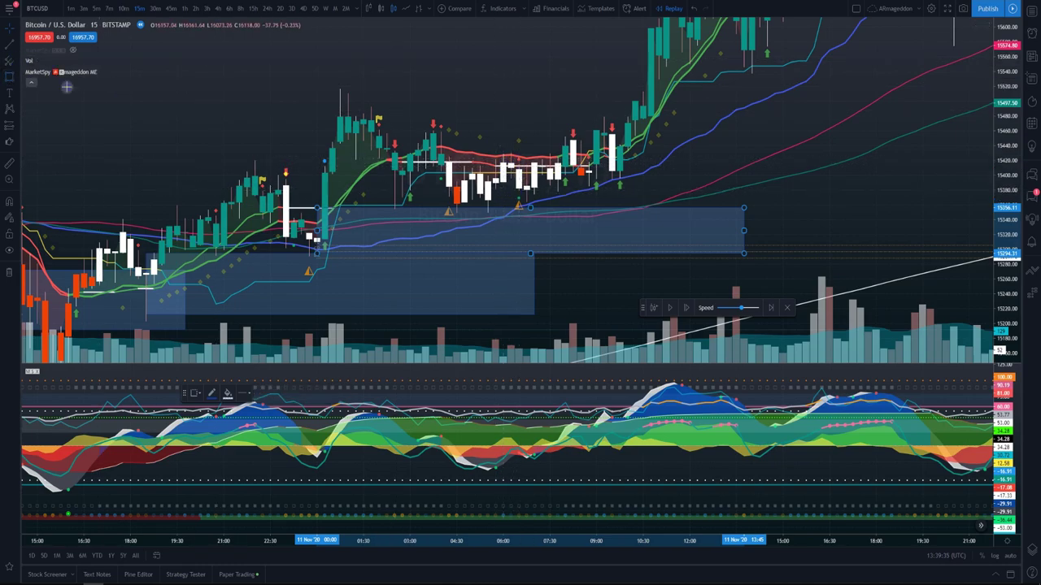
left_click(488, 214)
left_click(323, 251)
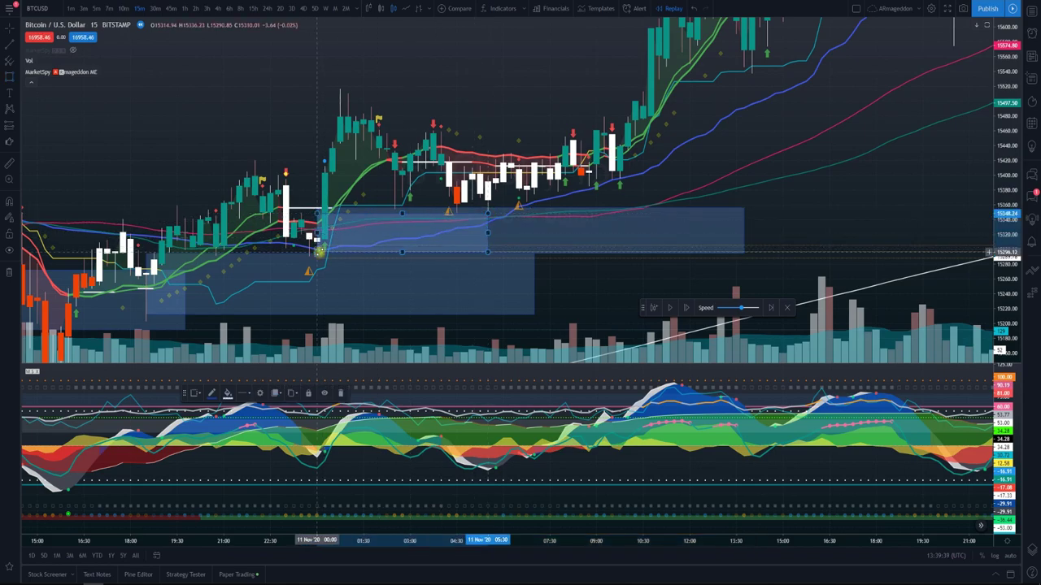
left_click_drag(488, 231, 867, 226)
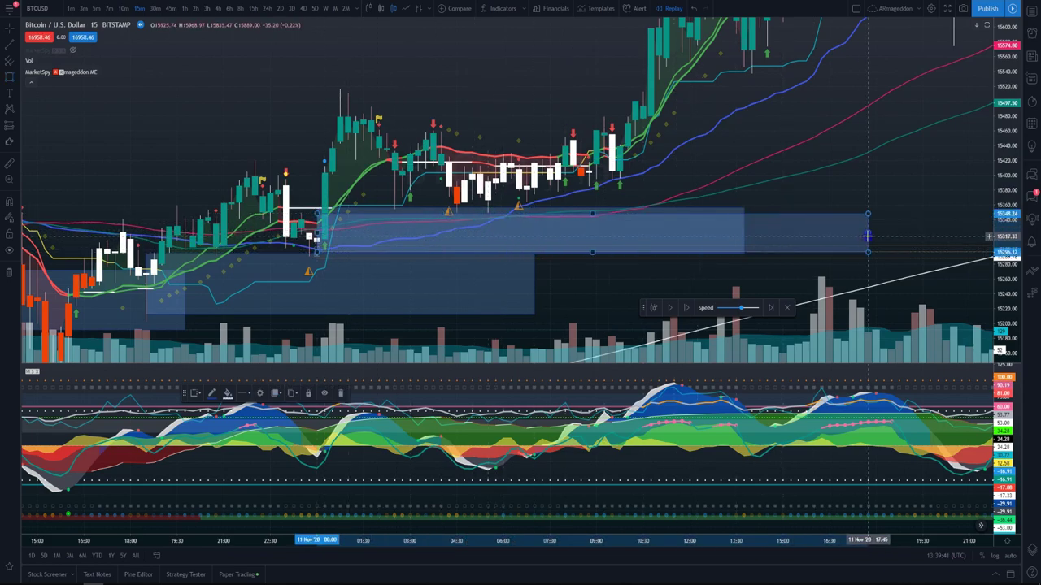
Step: Draw a nineteenth rectangle from about 15,702 down to 15,539 starting at 11 Nov 14:00, and extend it to 12 Nov 05:15
left_click_drag(813, 195, 753, 225)
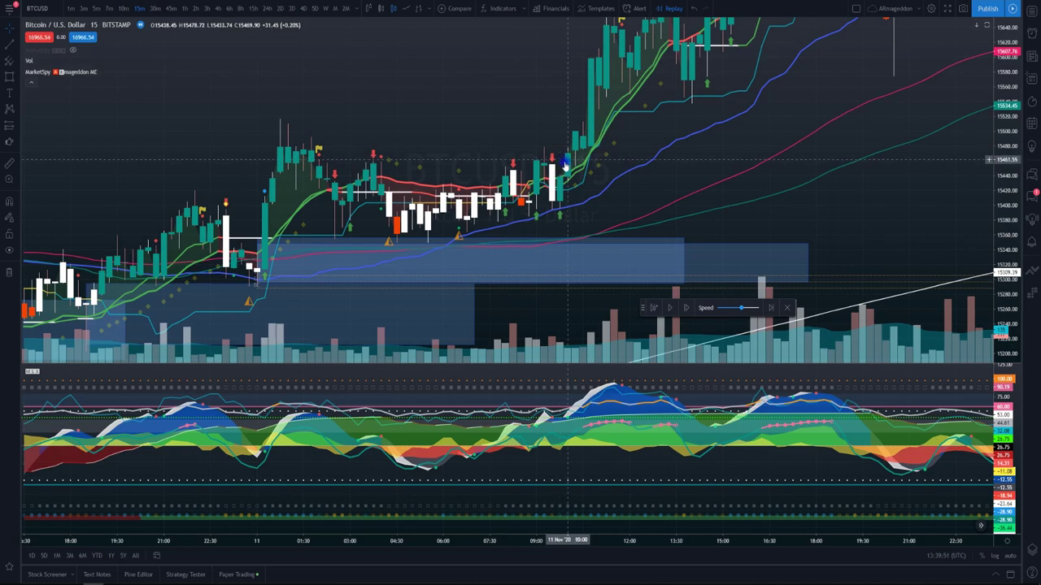
scroll(398, 358, "down", 2)
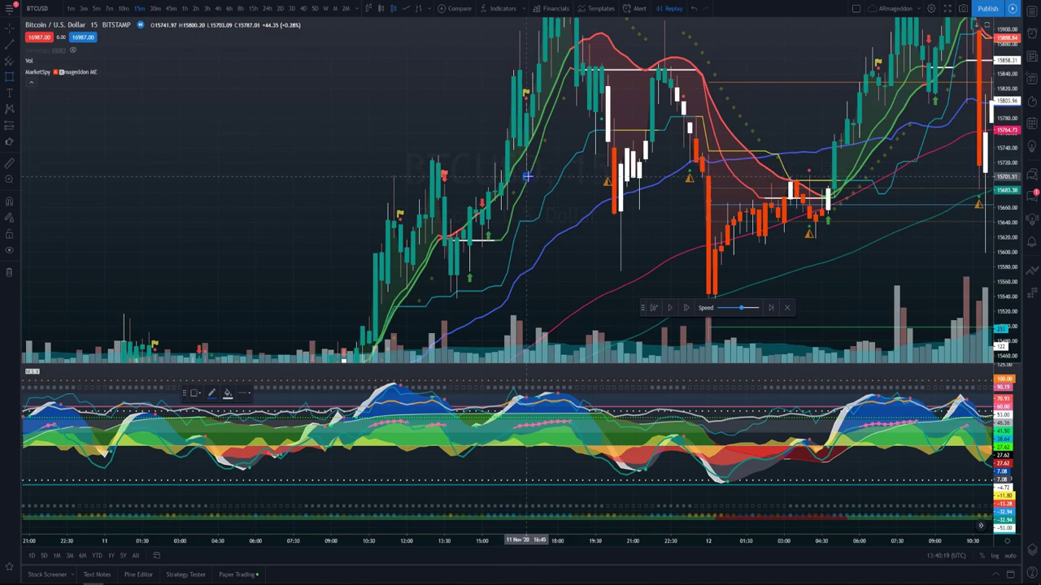
left_click_drag(526, 180, 459, 296)
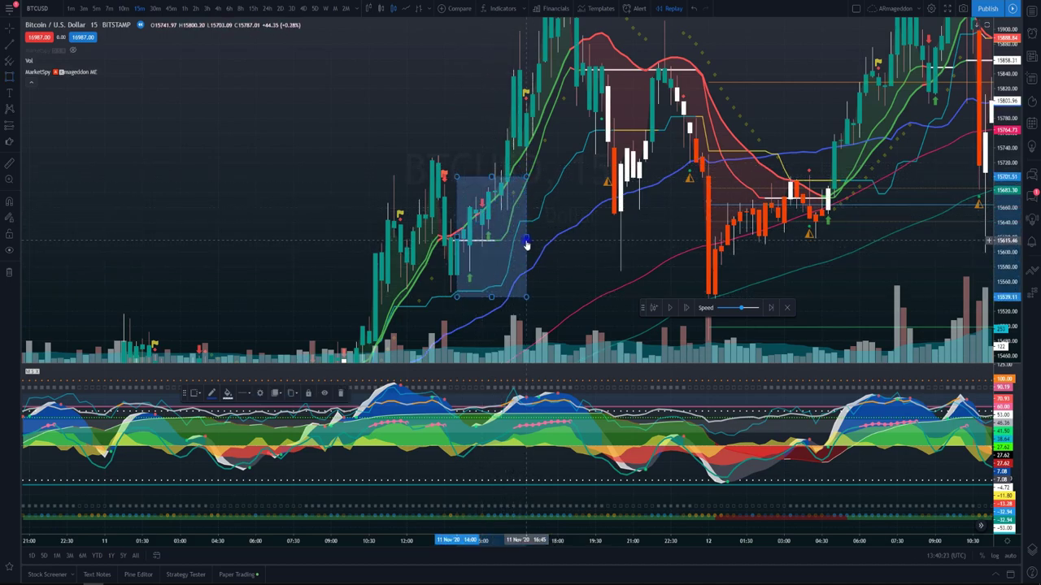
left_click_drag(526, 236, 840, 236)
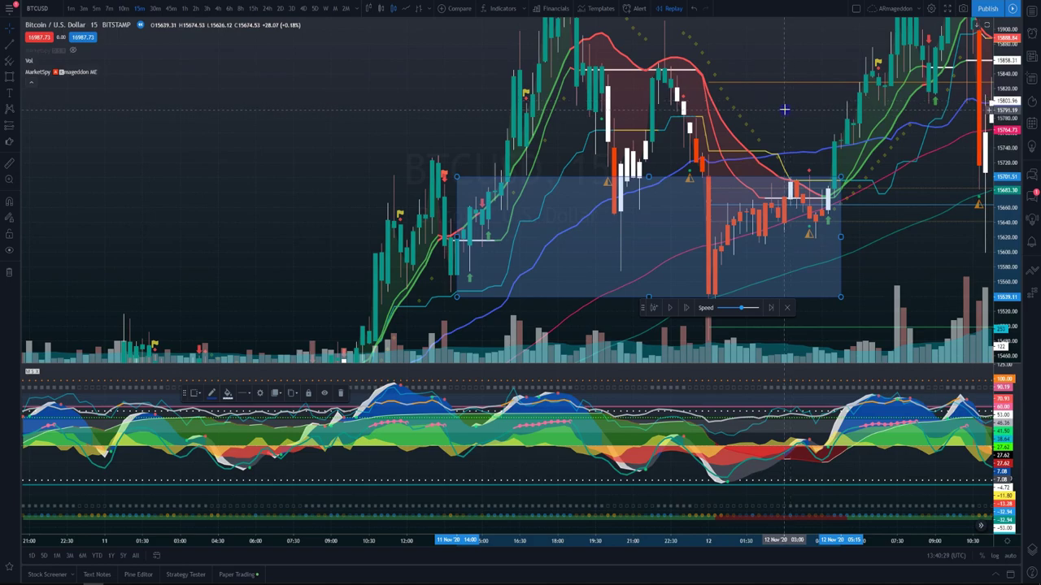
Step: Draw a twentieth rectangle from about 15,656 down to 15,574, spanning 11 Nov 20:30 to 12 Nov 09:00
scroll(756, 90, "up", 4)
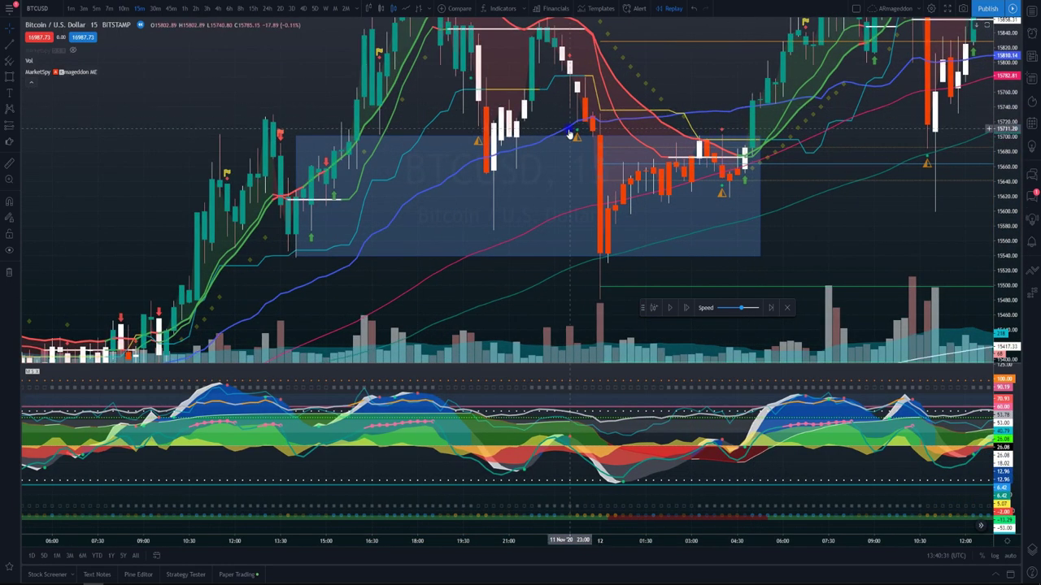
left_click(11, 76)
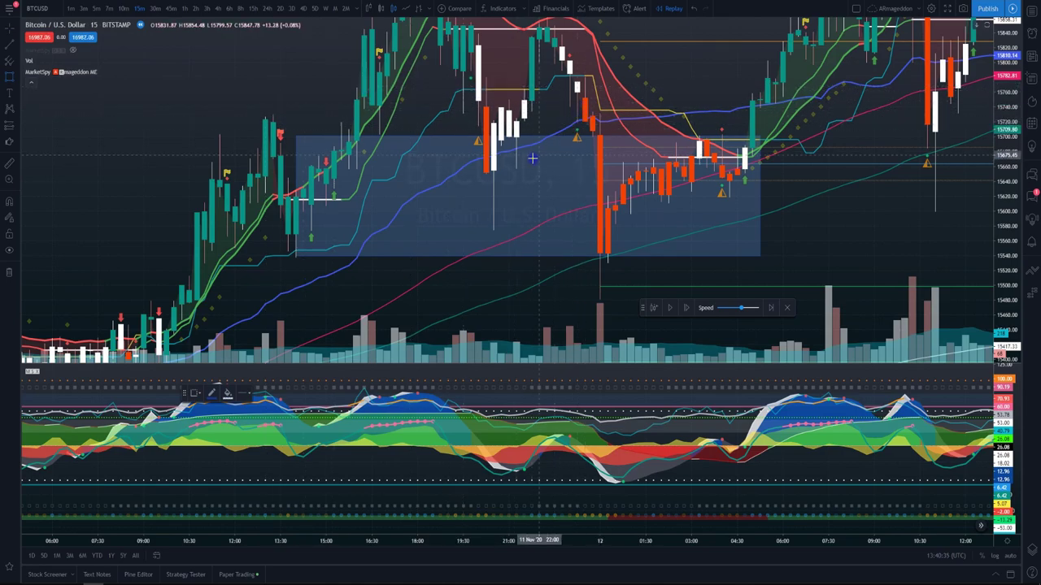
mouse_move(515, 169)
left_mouse_down()
mouse_move(494, 230)
mouse_move(874, 198)
left_mouse_up()
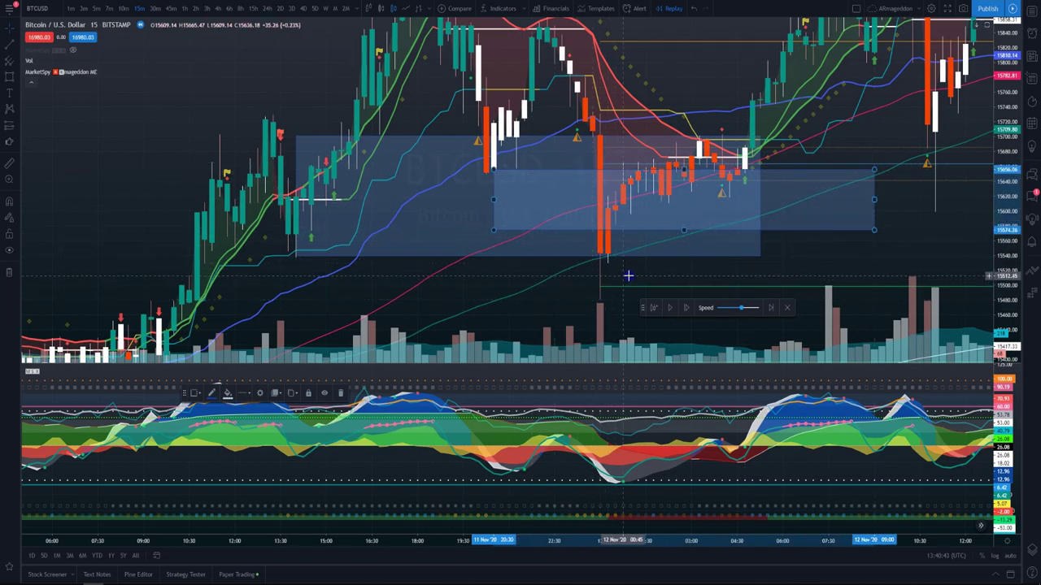
Step: Draw a thin twenty-first rectangle from about 15,626 down to 15,608 starting at 12 Nov 02:00, and extend it to 12 Nov 10:30
left_click_drag(627, 274, 528, 205)
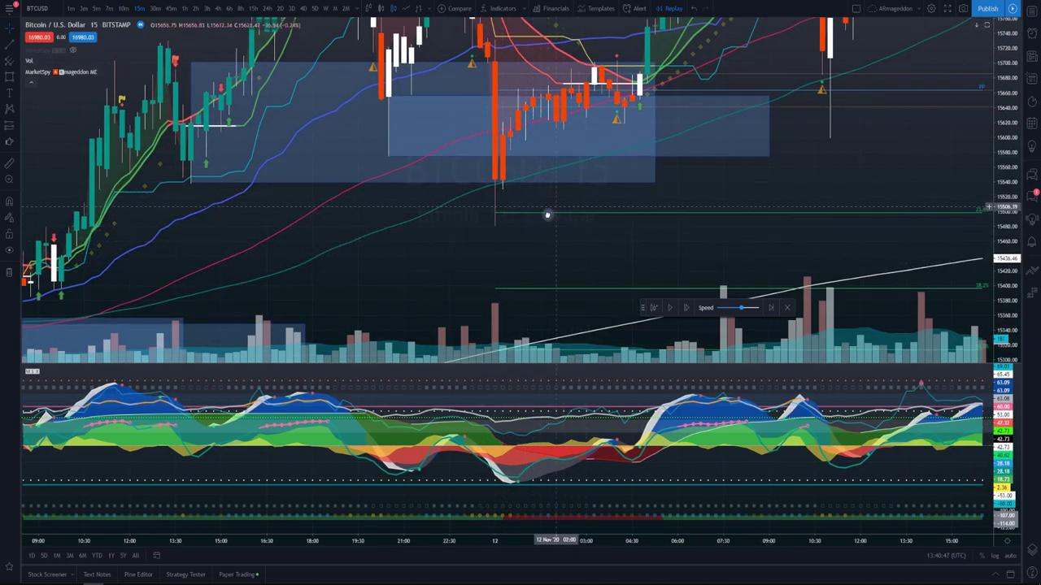
left_click_drag(546, 214, 485, 234)
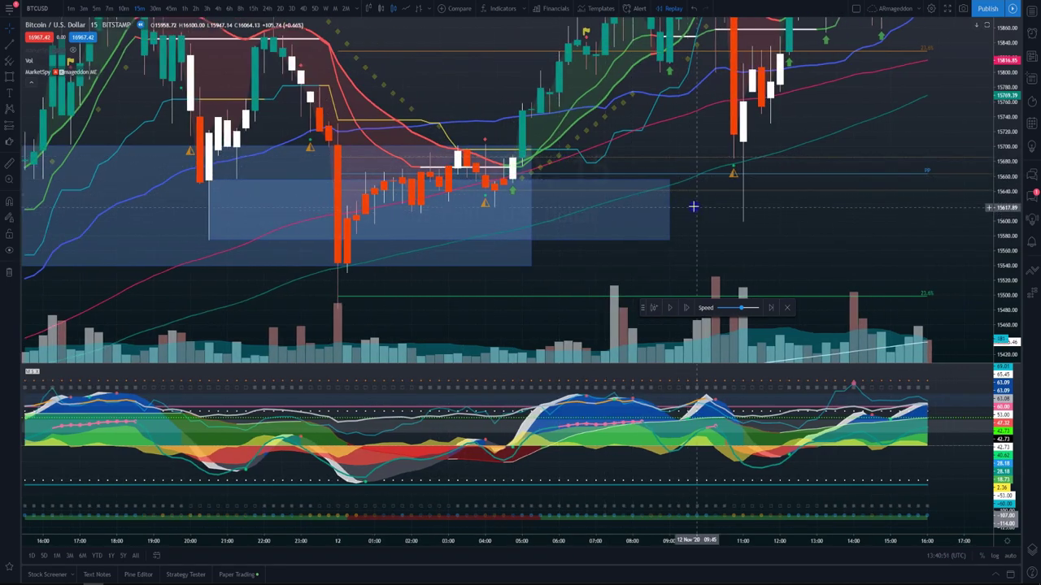
left_click_drag(488, 202, 439, 248)
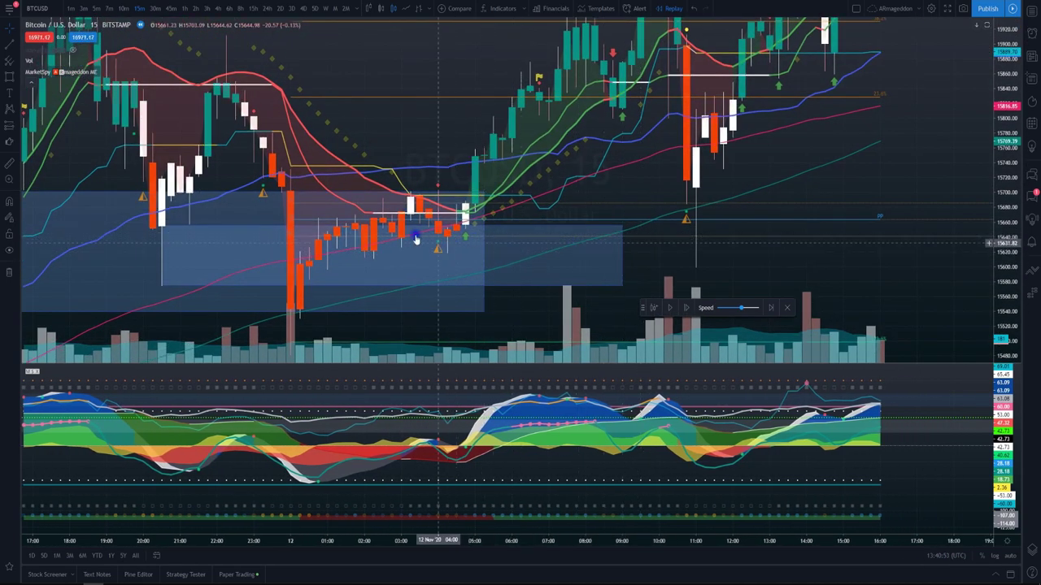
left_click(6, 78)
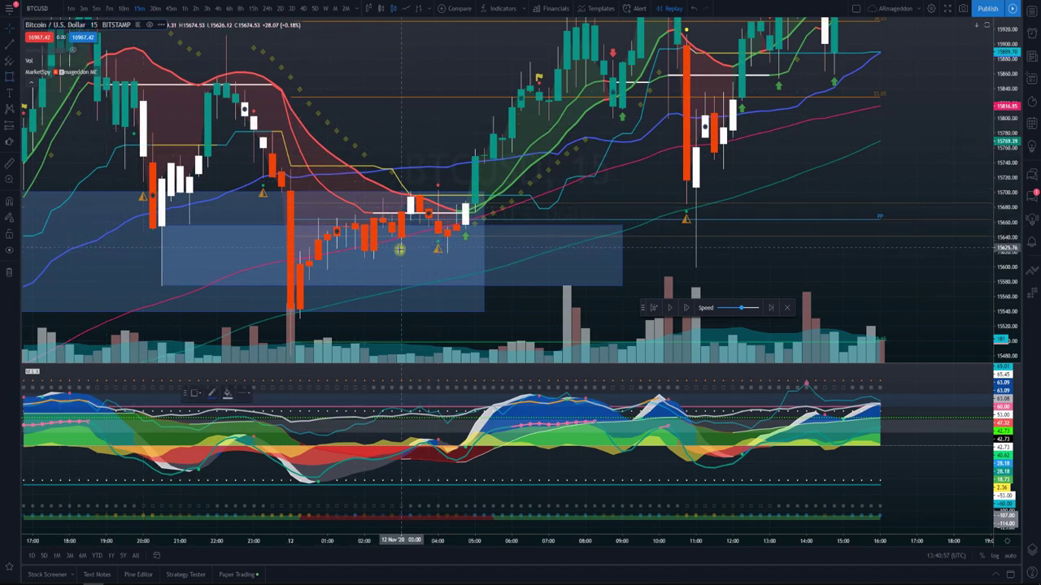
left_click(362, 259)
left_click(520, 247)
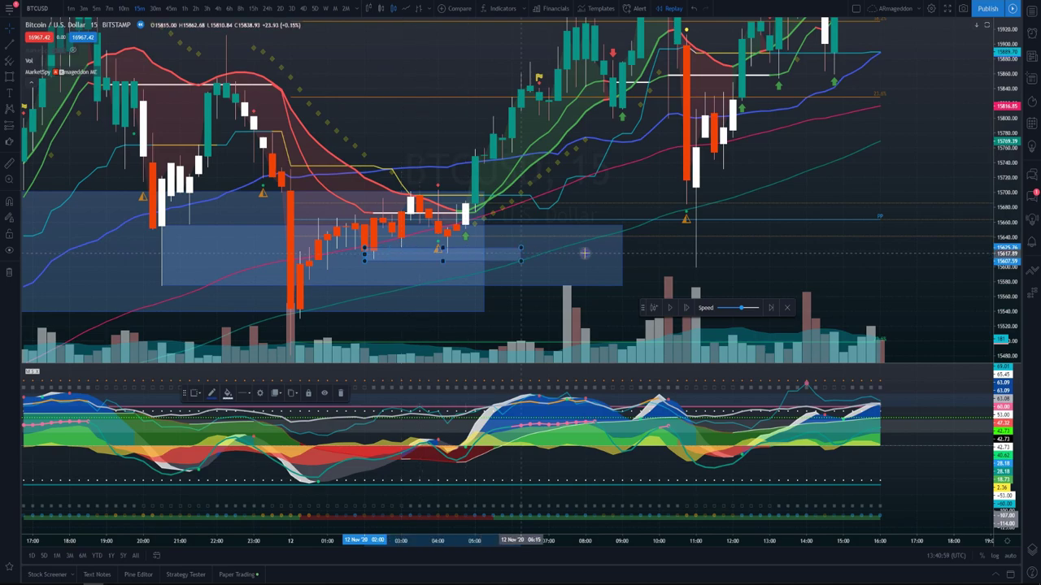
left_click_drag(584, 253, 676, 254)
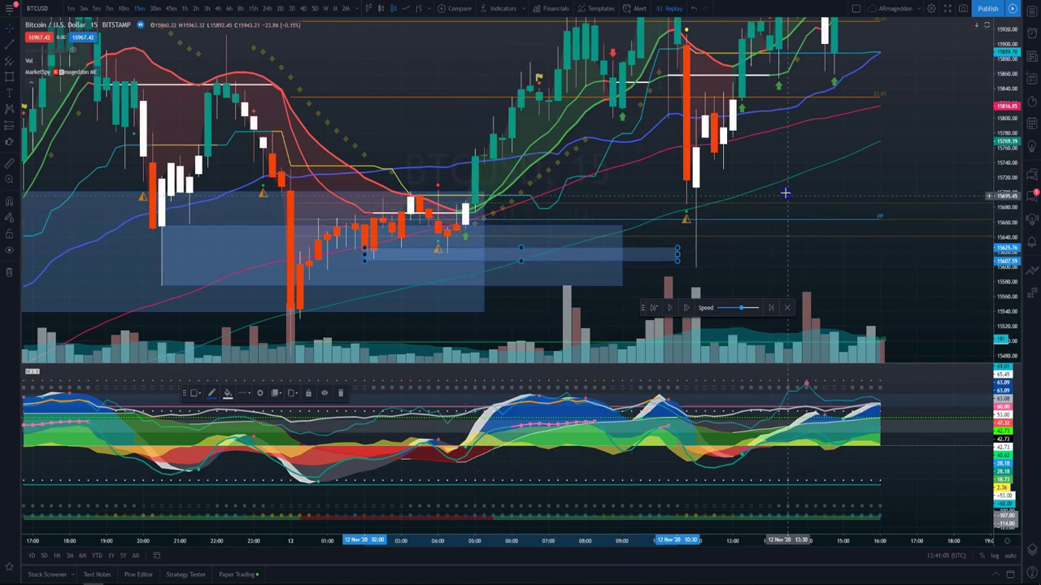
Step: Draw a twenty-second rectangle from about 15,620 down to 15,532 starting at 12 Nov 00:15, and extend it to 12 Nov 16:30
scroll(786, 156, "up", 3)
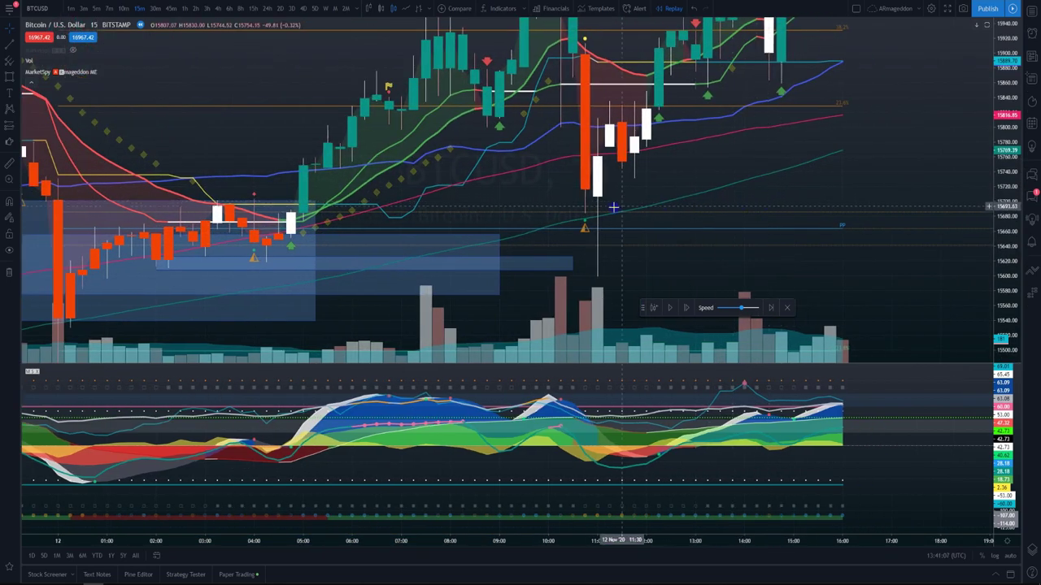
left_click(583, 226)
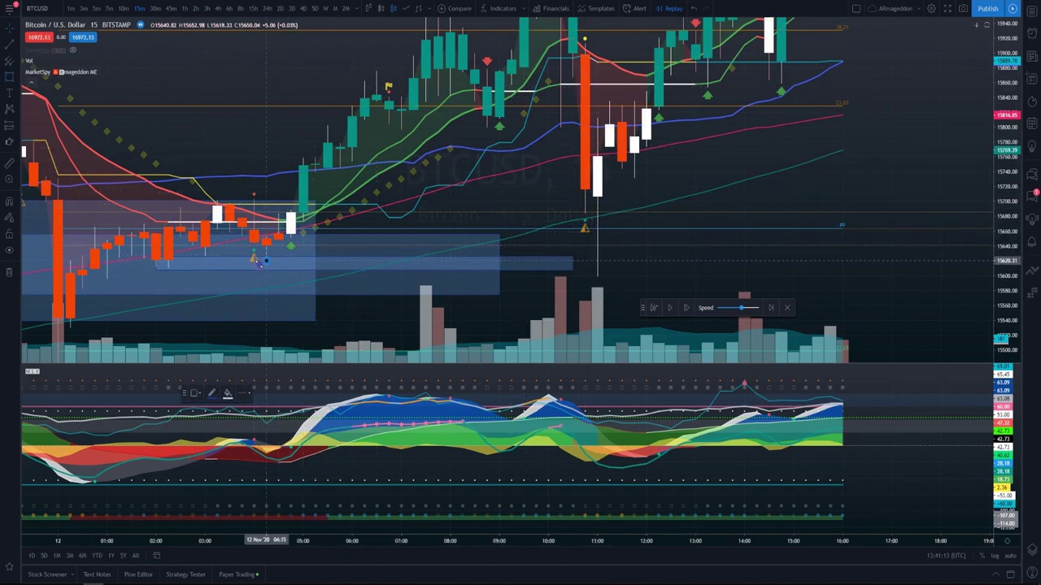
mouse_move(266, 259)
left_mouse_down()
mouse_move(79, 296)
mouse_move(70, 326)
left_mouse_up()
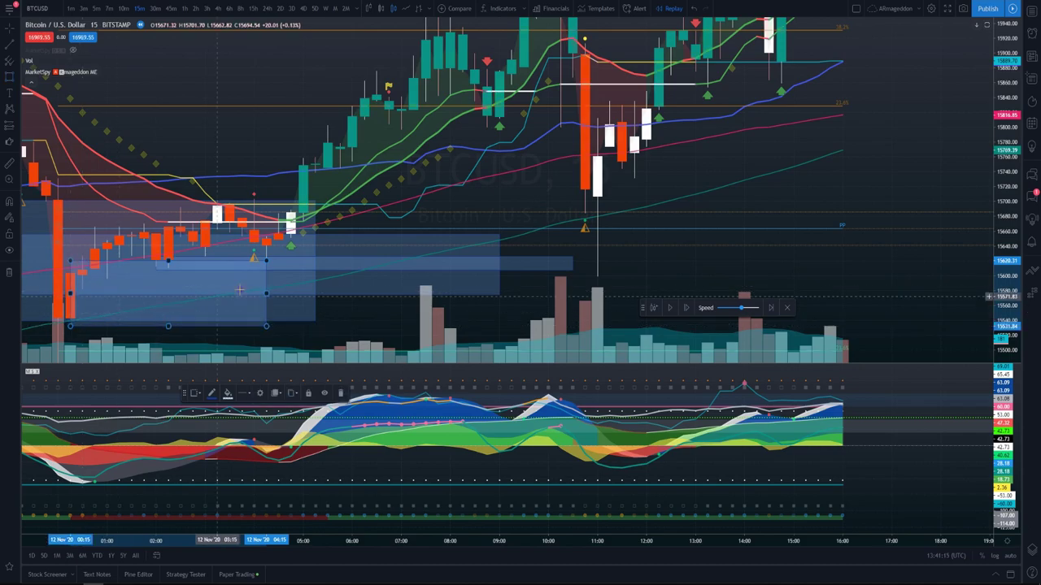
left_click_drag(268, 292, 547, 306)
left_click_drag(661, 308, 872, 324)
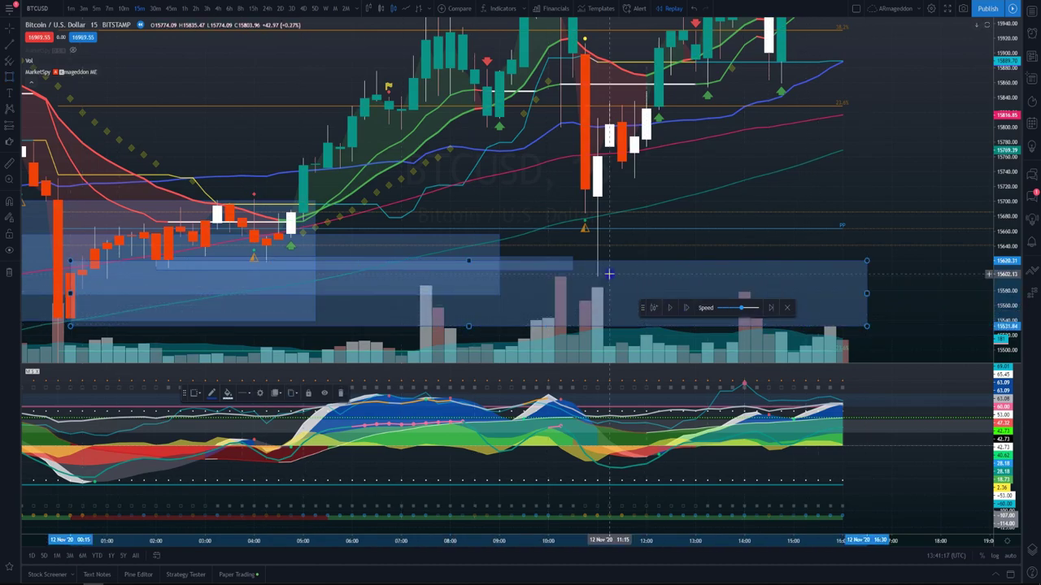
Step: Examine the full run of support rectangles from 06 Nov to 12 Nov and the most recent candles beside them
left_click_drag(728, 201, 608, 376)
scroll(805, 219, "down", 5)
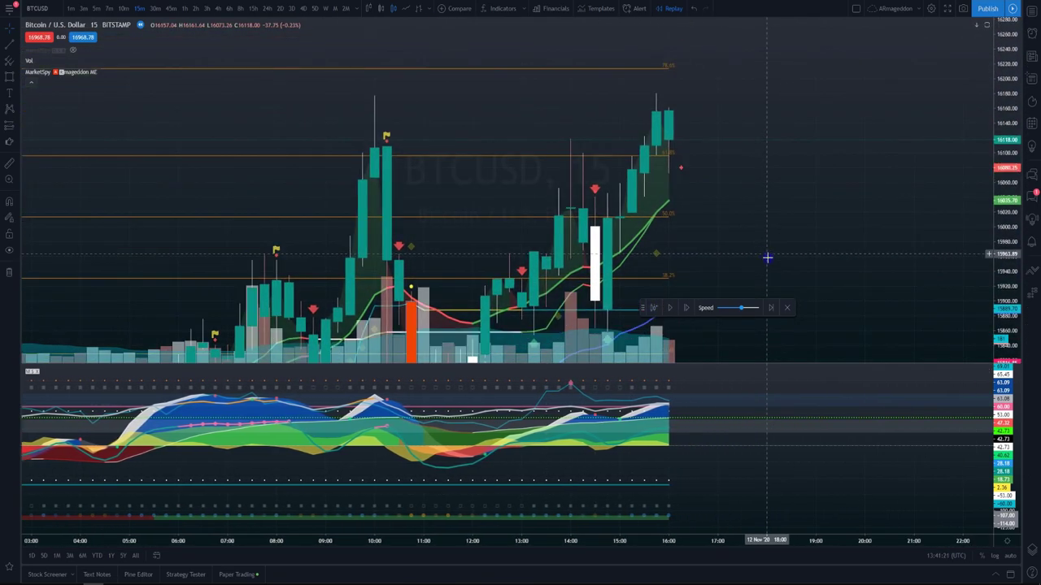
scroll(792, 266, "down", 3)
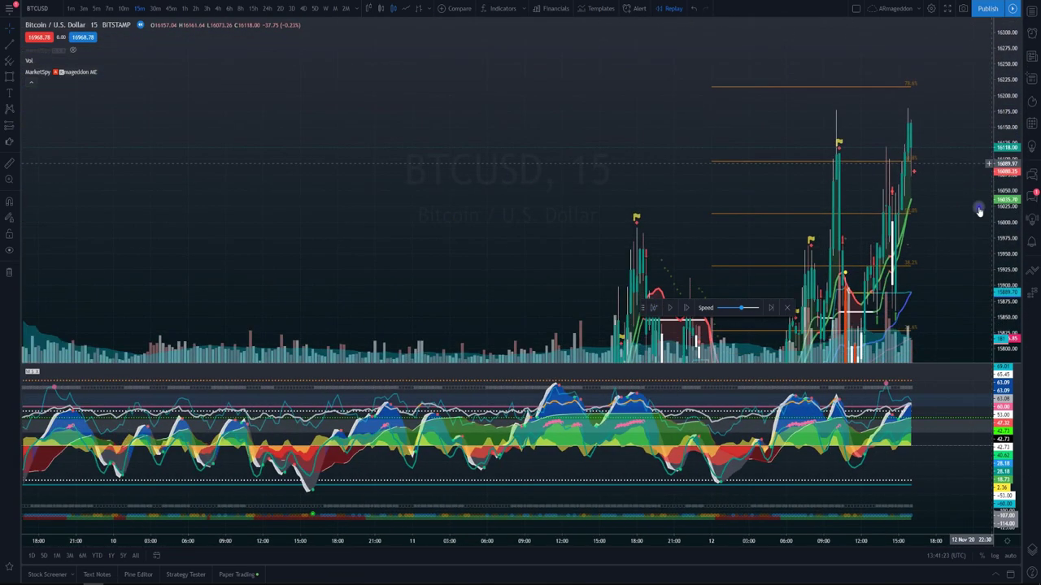
scroll(920, 279, "down", 6)
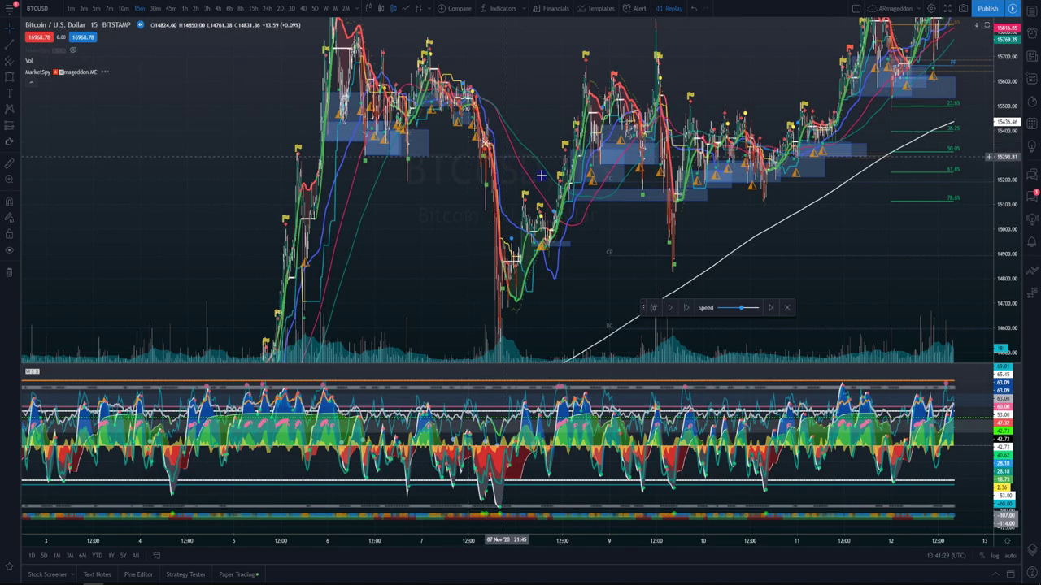
scroll(722, 272, "up", 2)
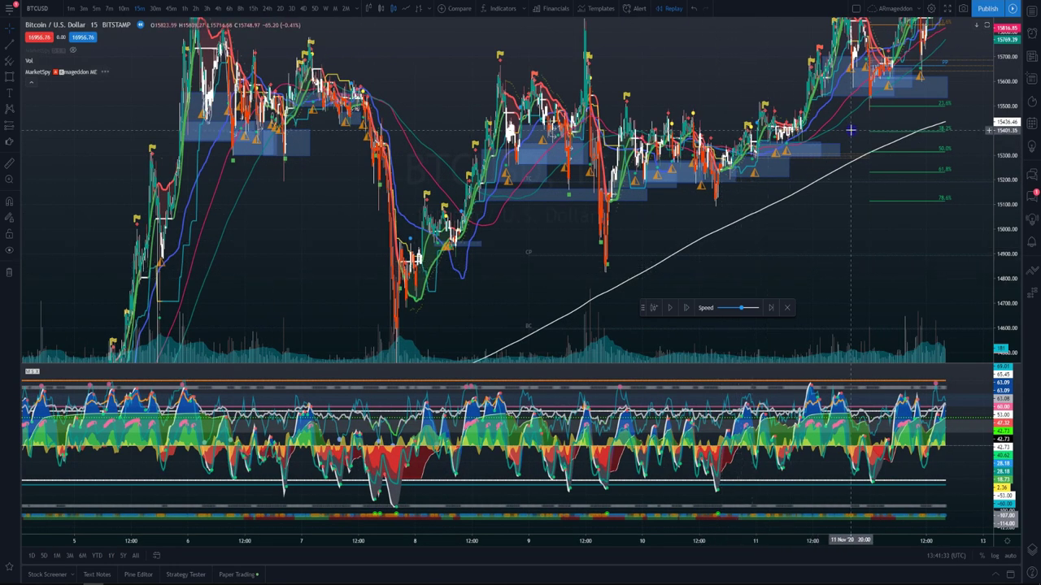
left_click_drag(848, 274, 742, 272)
scroll(743, 273, "up", 8)
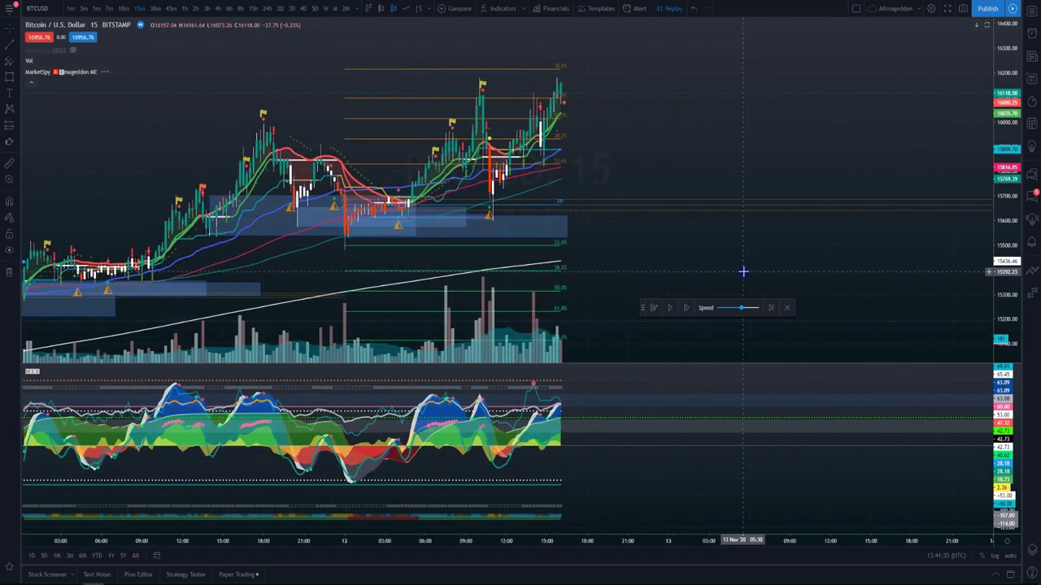
left_click_drag(393, 140, 717, 179)
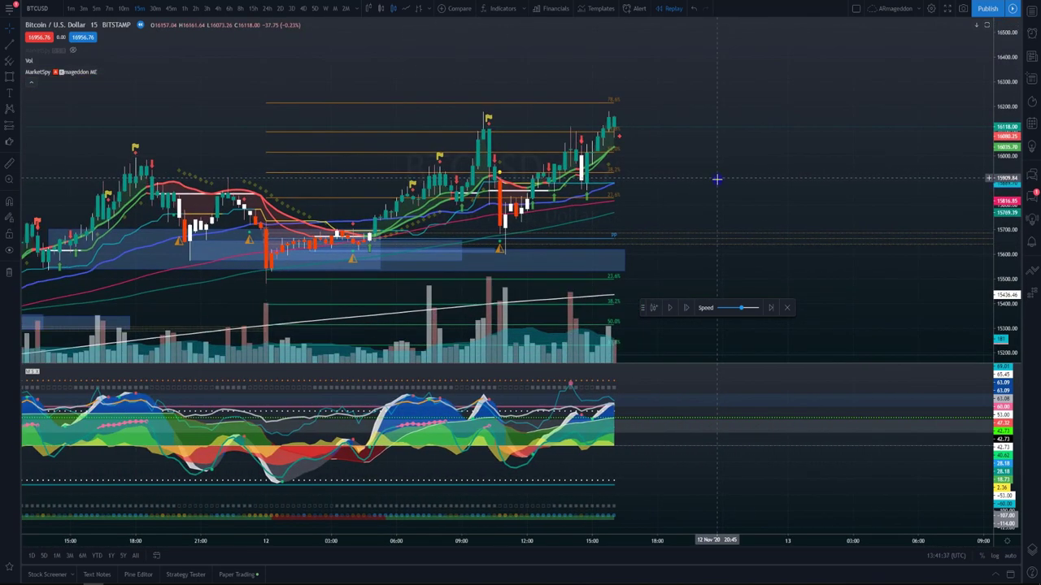
Step: Play the bar replay and draw a rectangle from about 15,864 down to 15,613 starting at 12 Nov 11:00, extended to 13 Nov 04:45
left_click(682, 313)
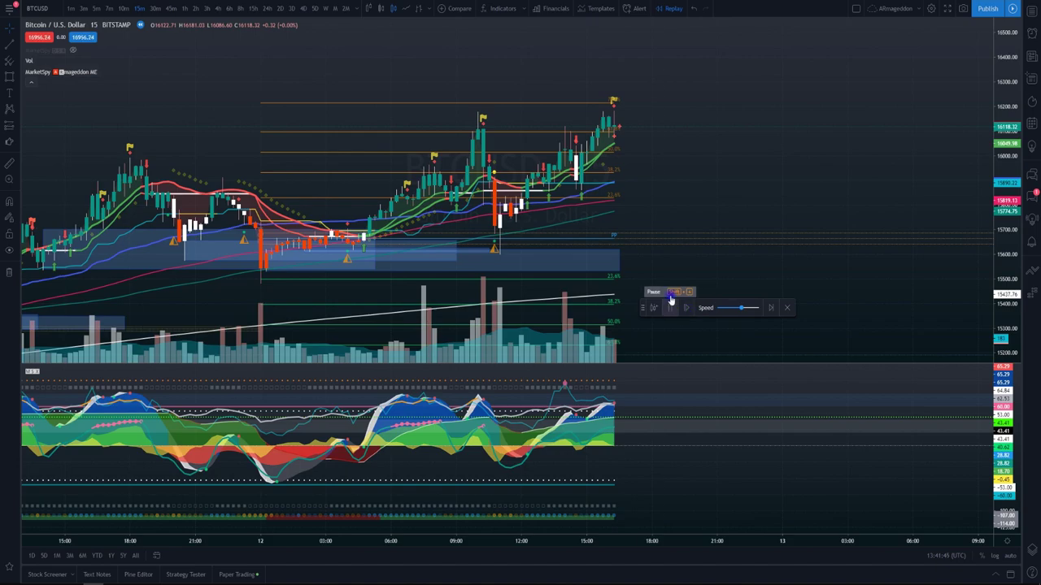
scroll(661, 170, "up", 3)
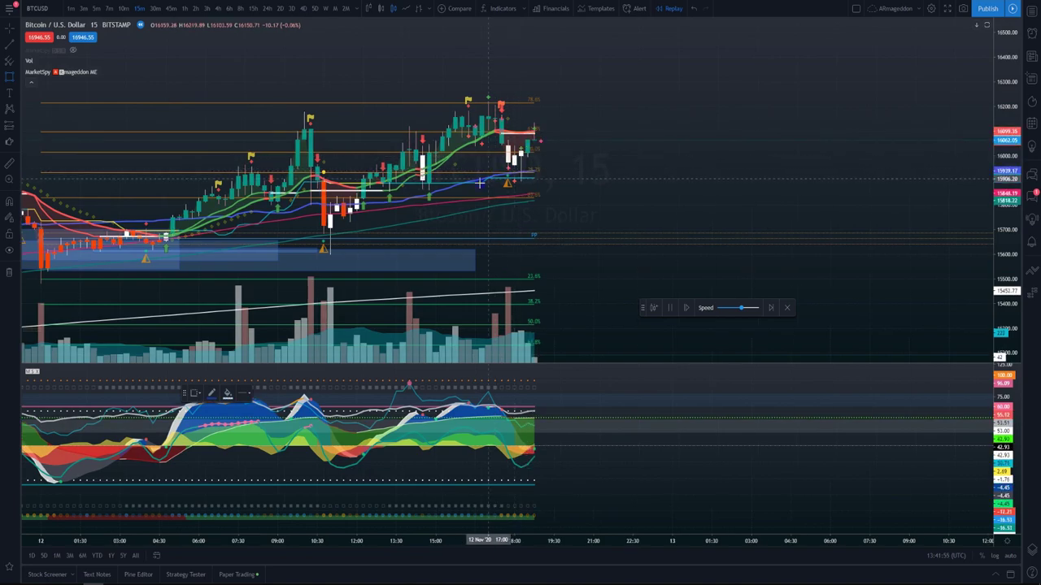
left_click(422, 189)
left_click(324, 252)
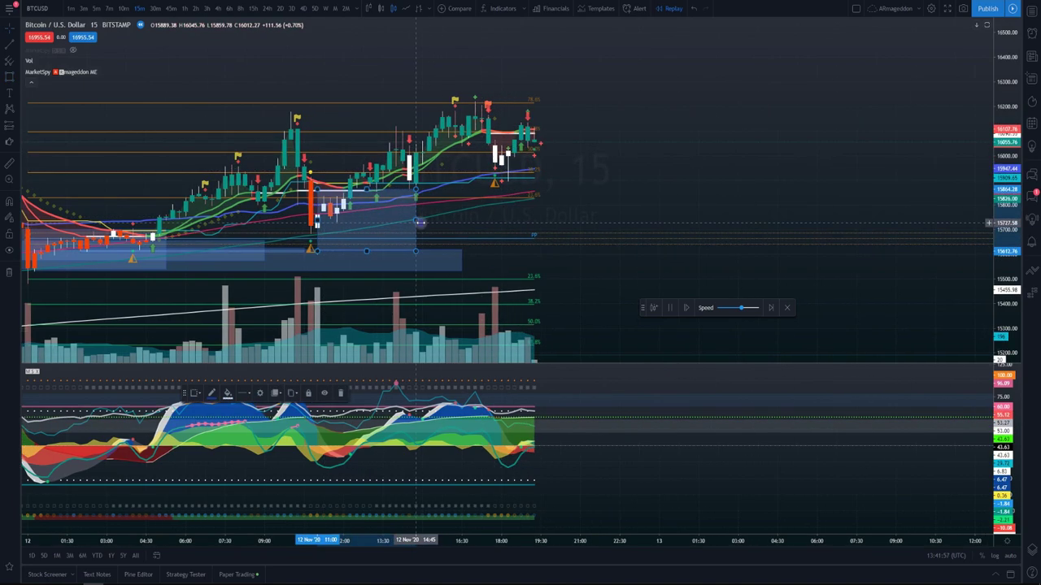
left_click_drag(417, 221, 773, 219)
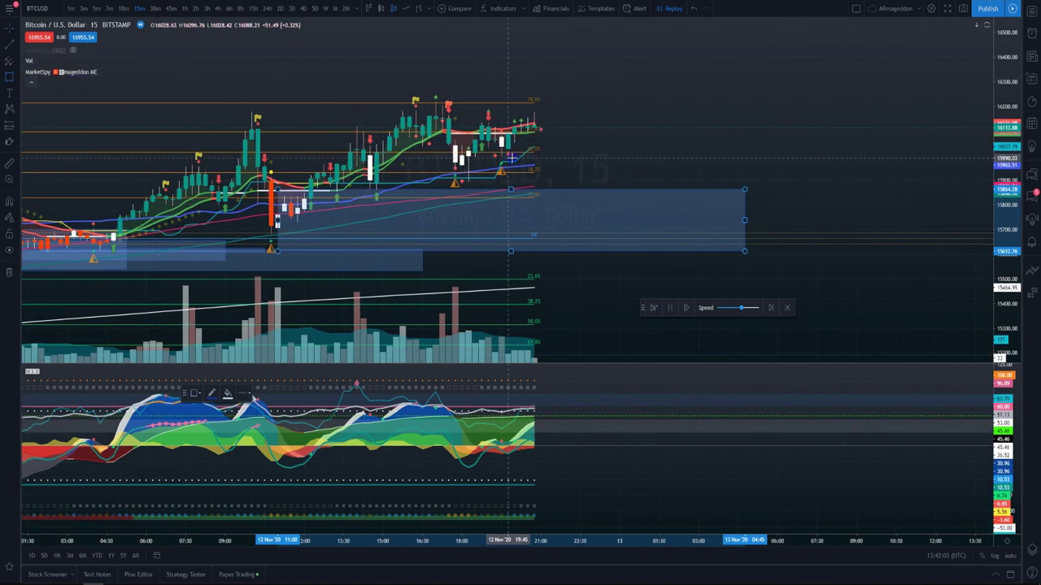
Step: Draw a rectangle from about 15,909 down to 15,833 starting at 12 Nov 13:00, and extend it to 13 Nov 06:15
left_click(445, 179)
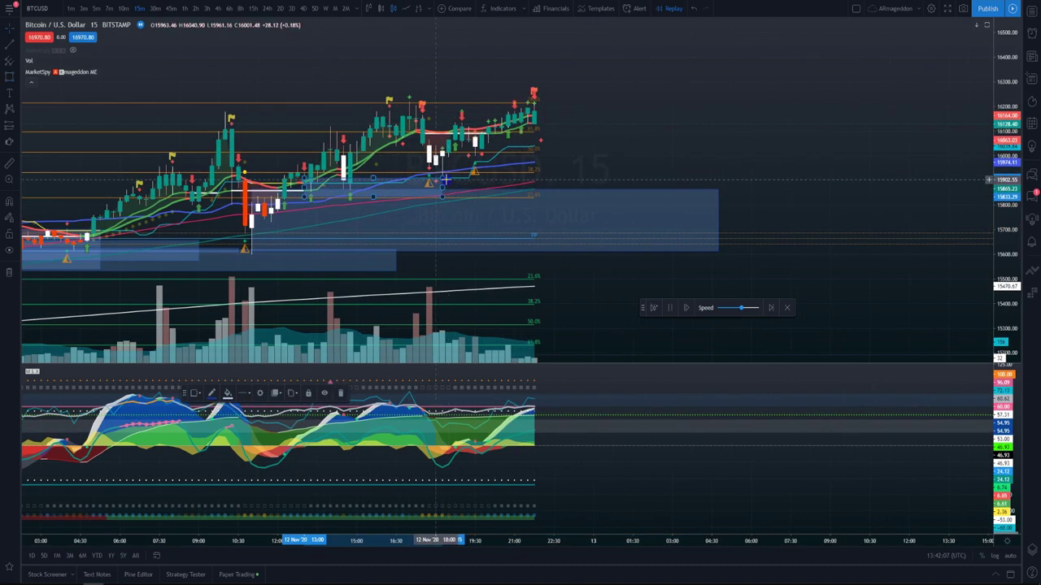
left_click_drag(439, 189, 745, 187)
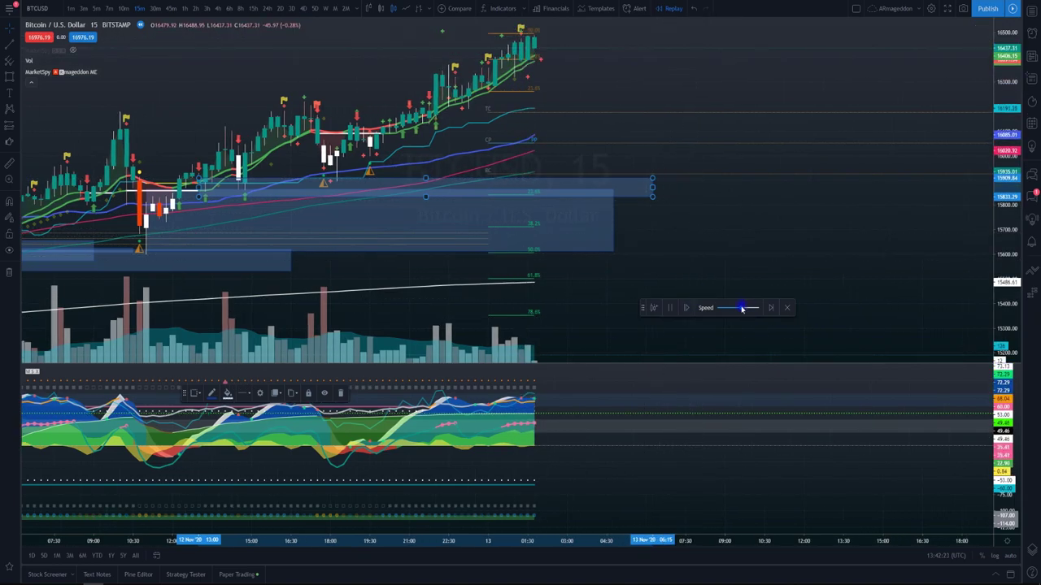
Step: Adjust the replay speed and draw a rectangle from about 16,207 down to 15,906 starting at 12 Nov 18:15, extended to 13 Nov 18:45
left_click_drag(744, 309, 748, 310)
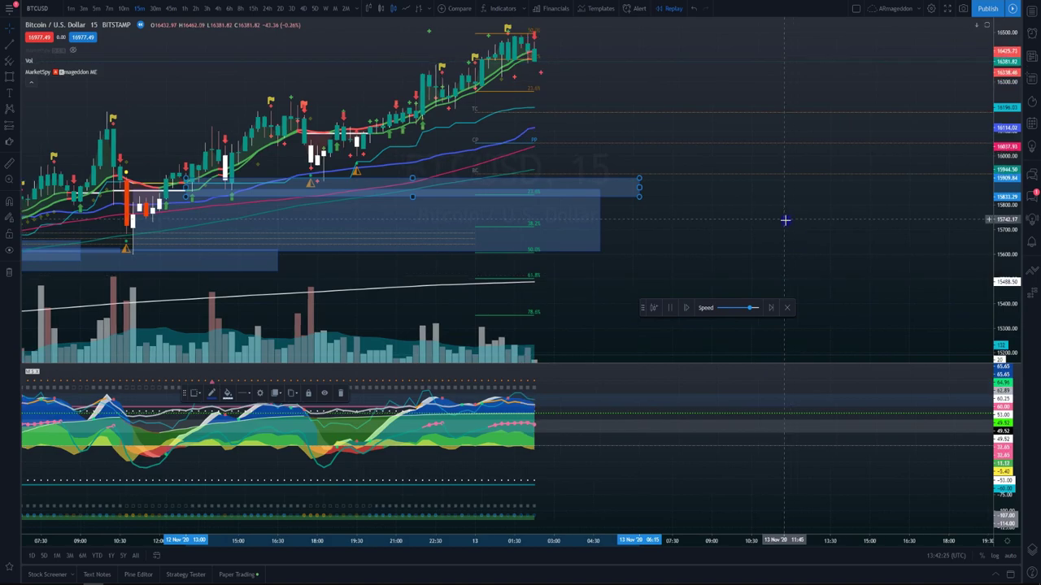
left_click_drag(754, 309, 743, 308)
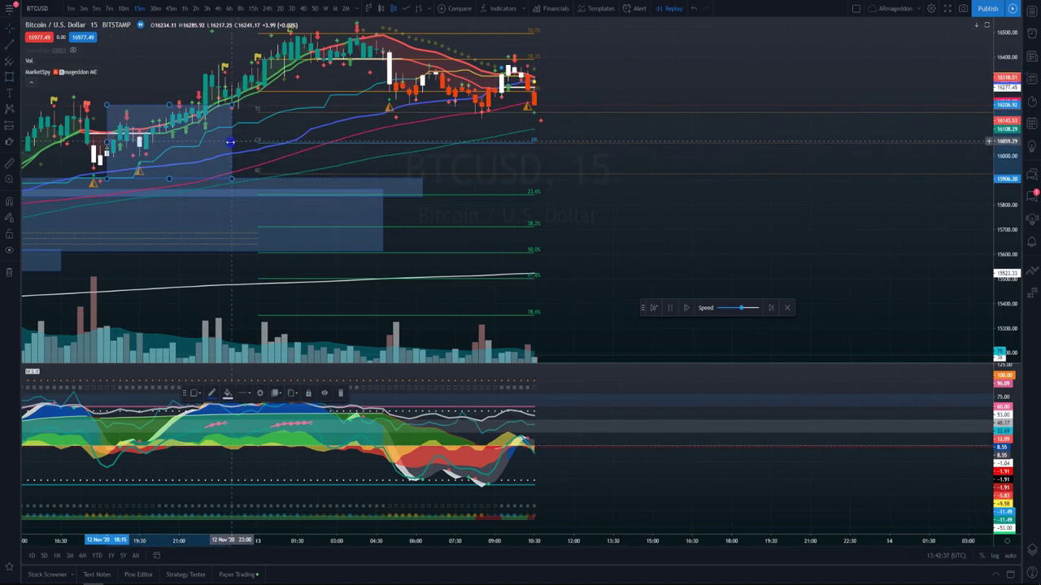
left_click_drag(231, 143, 745, 145)
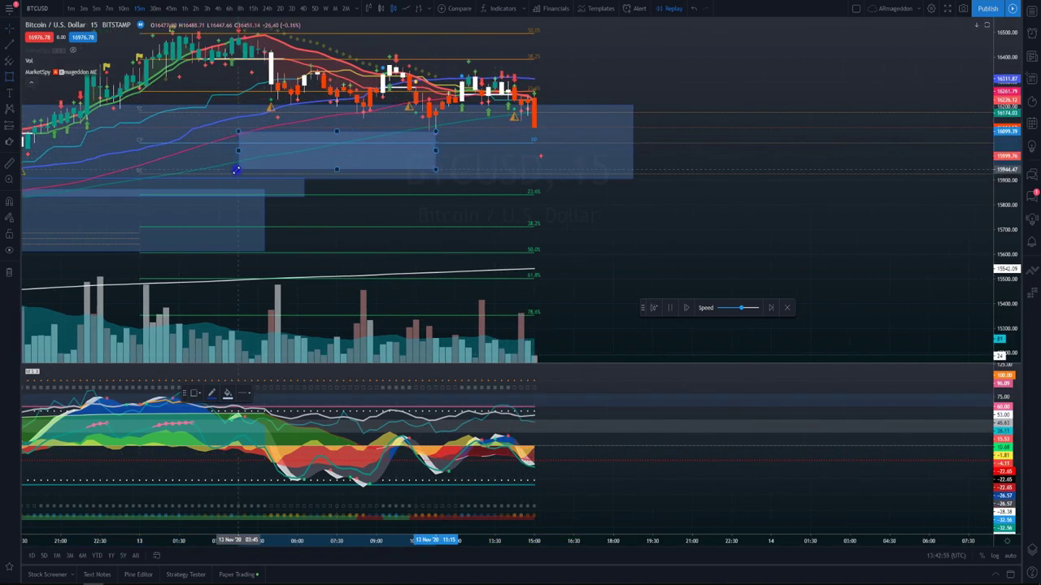
Step: Draw a rectangle from about 16,099 down to 15,941 starting at 13 Nov 03:45, and extend it to 14 Nov 00:45
left_click(433, 151)
left_click_drag(430, 150, 778, 159)
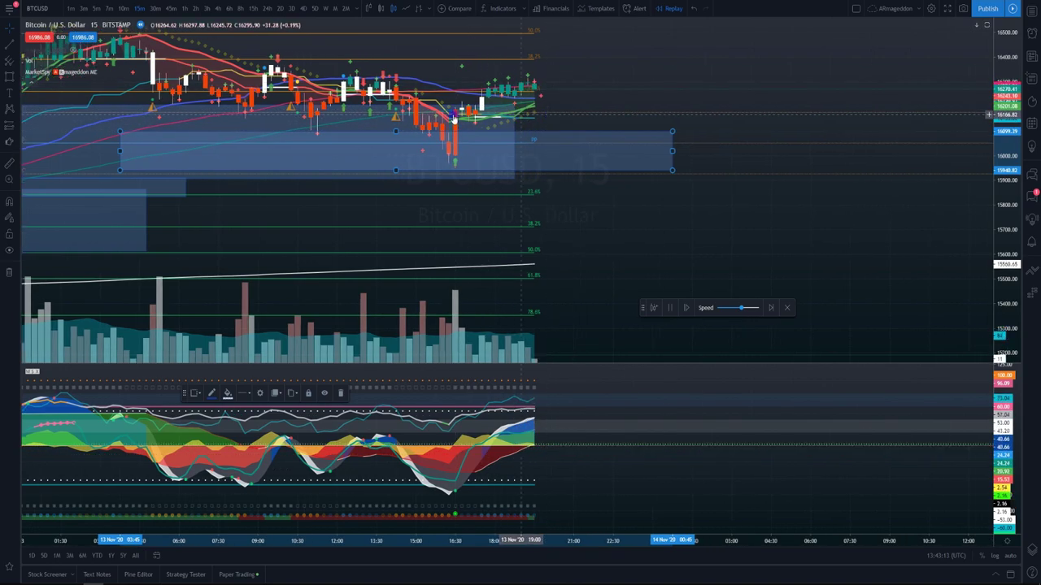
Step: Draw a rectangle from about 16,183 down to 15,975 starting at 13 Nov 16:30, and extend it to 14 Nov 09:45
scroll(676, 200, "down", 2)
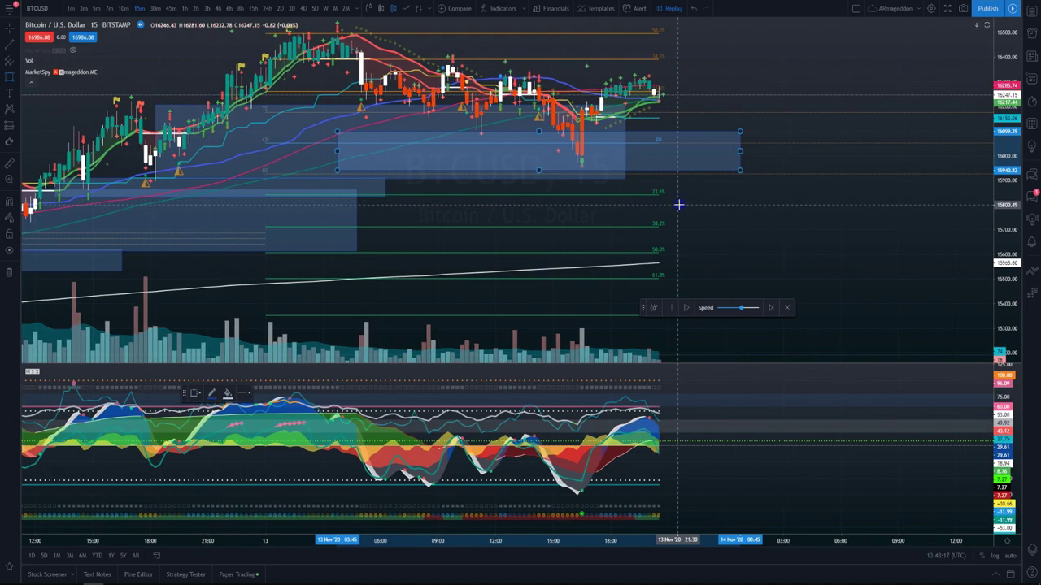
scroll(679, 204, "up", 2)
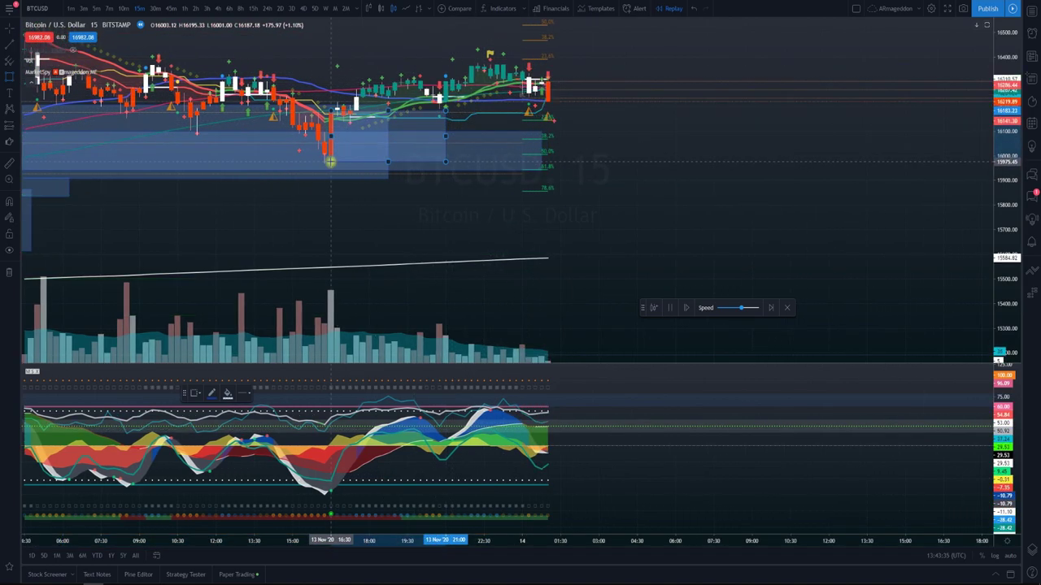
left_click(443, 138)
left_click_drag(443, 138, 749, 153)
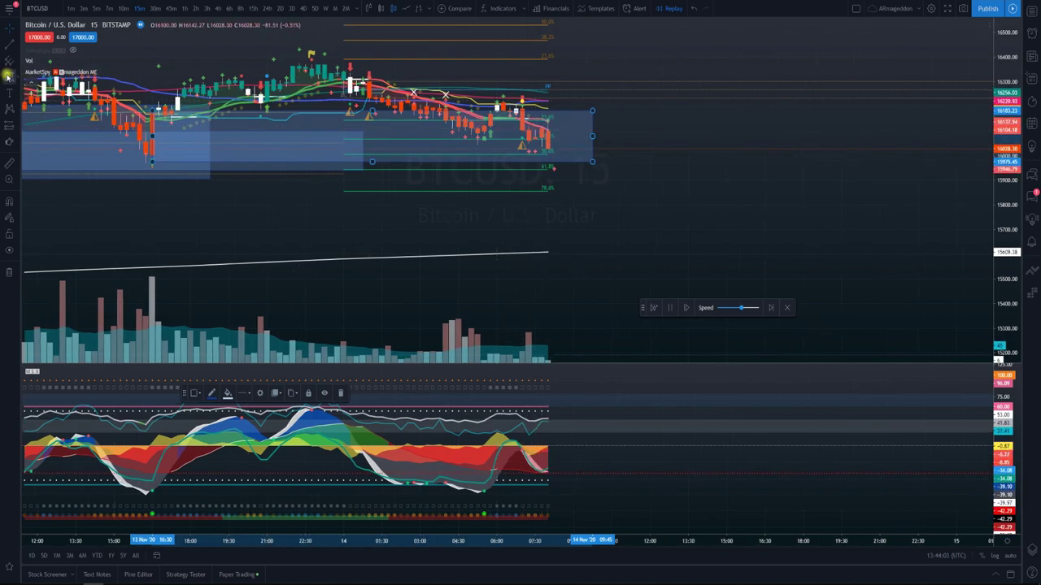
Step: Draw a large rectangle from about 15,979 down to 15,620 starting at 13 Nov 16:30, and extend it to 14 Nov 17:45
scroll(594, 262, "down", 3)
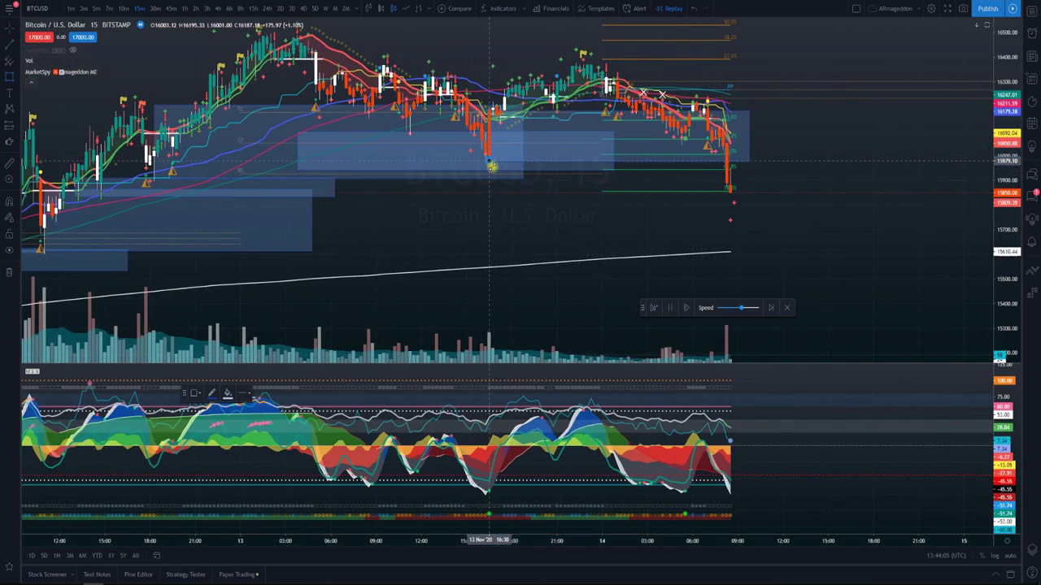
mouse_move(489, 169)
left_mouse_down()
mouse_move(576, 220)
mouse_move(802, 249)
left_mouse_up()
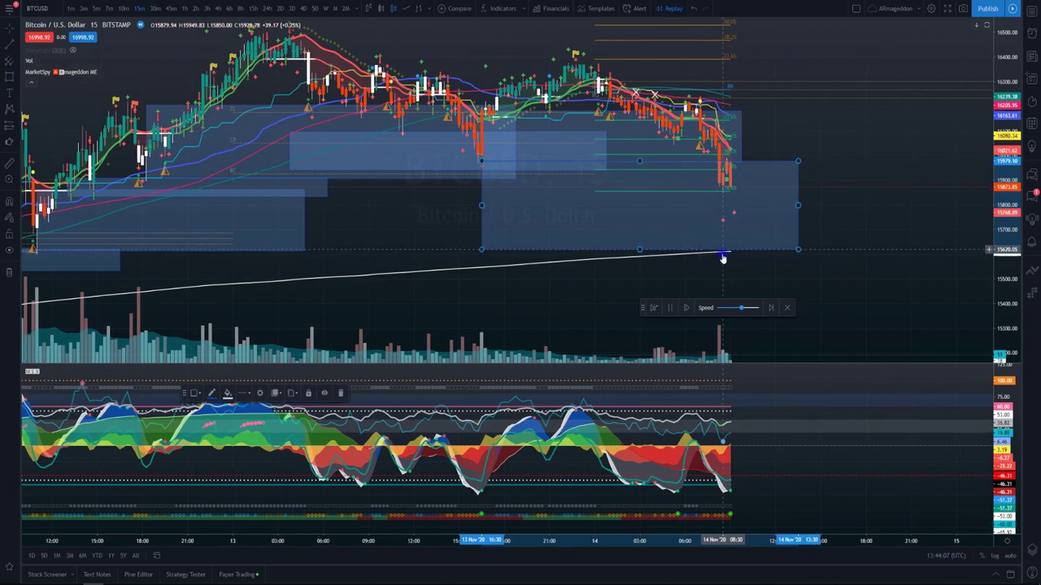
scroll(666, 255, "up", 2)
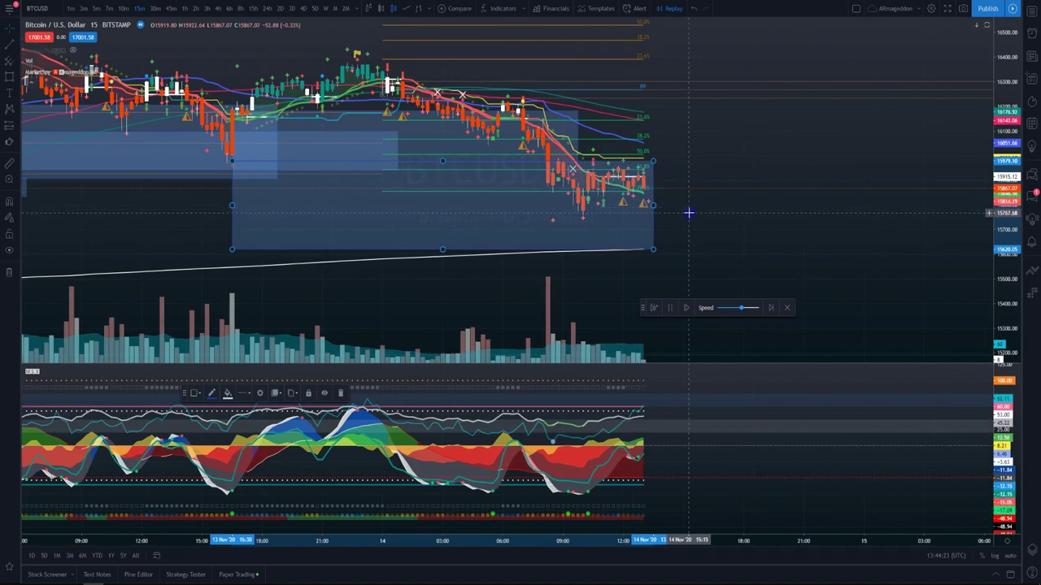
scroll(689, 213, "up", 3)
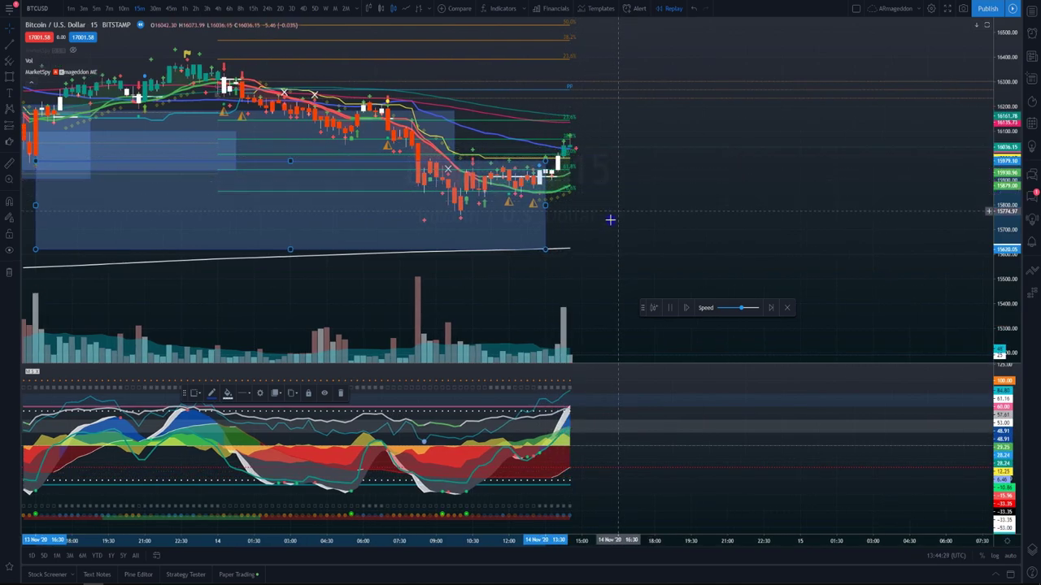
left_click_drag(540, 205, 642, 214)
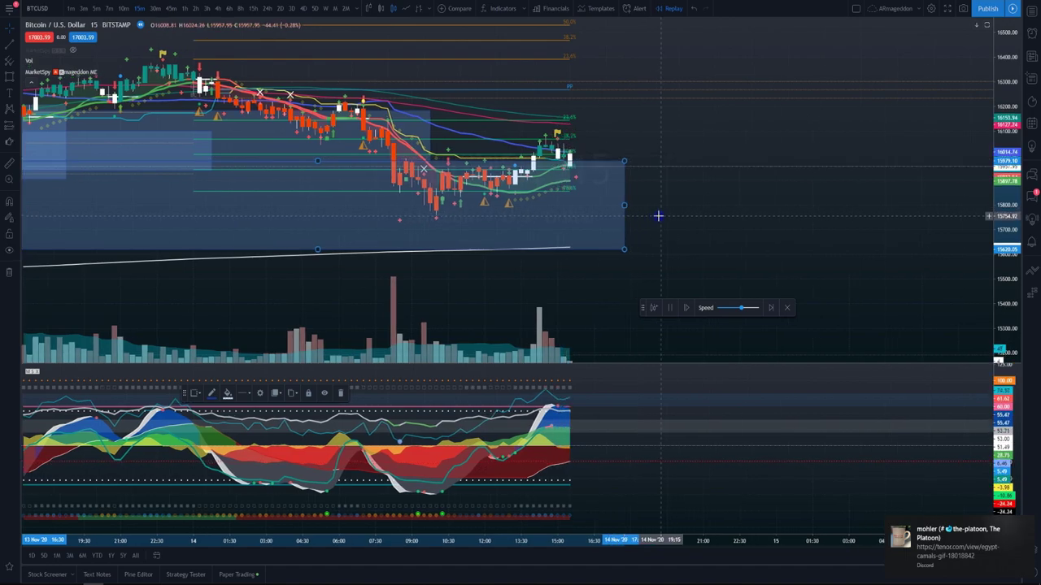
Step: Draw a rectangle from about 15,771 down to 15,631 starting at 14 Nov 10:15, and extend it to 15 Nov 05:15
scroll(659, 215, "down", 2)
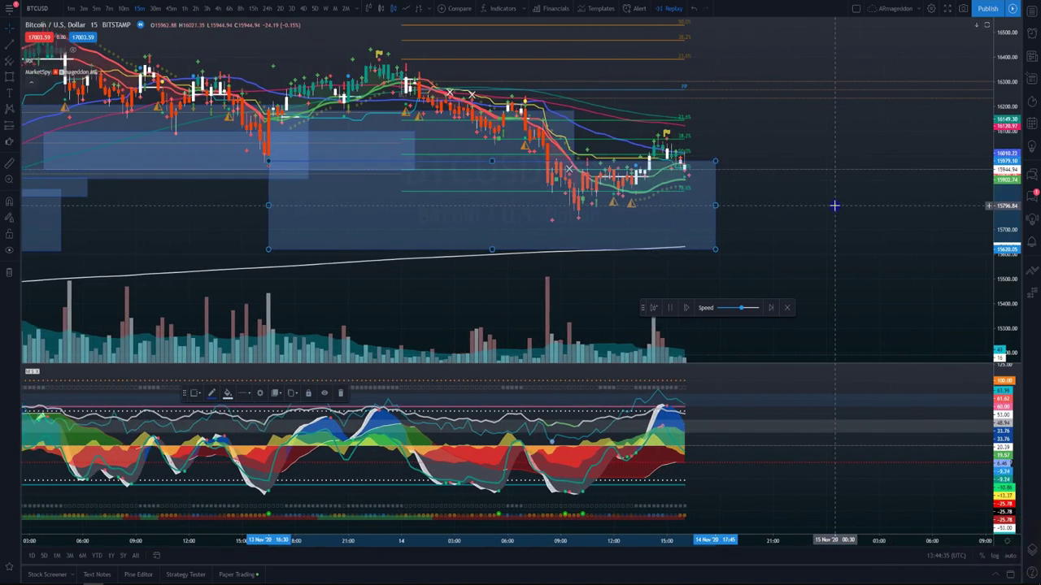
left_click_drag(834, 206, 769, 206)
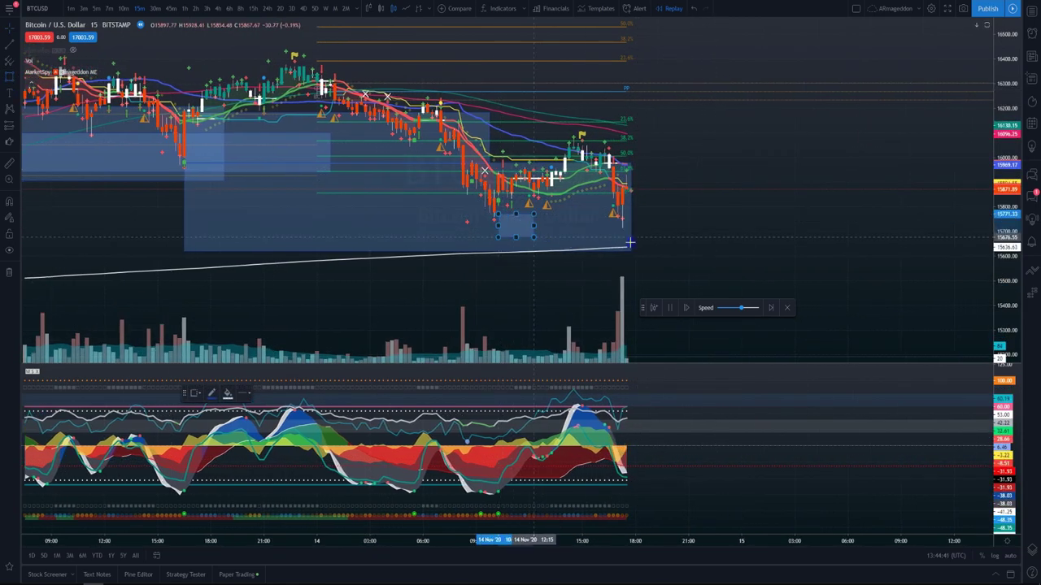
left_click_drag(498, 215, 826, 248)
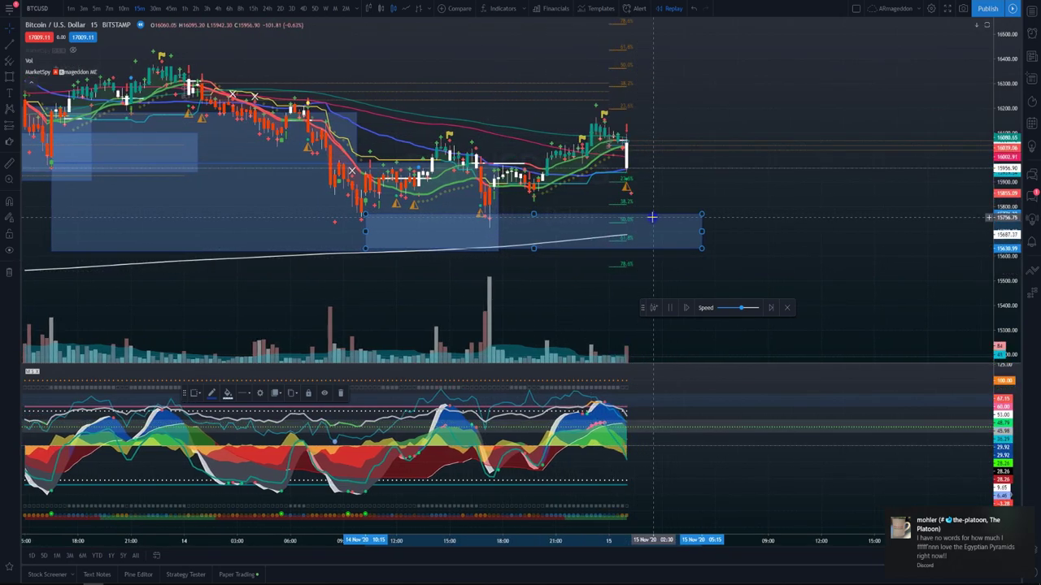
Step: Draw a rectangle from about 15,977 down to 15,720 starting at 14 Nov 17:30, and extend it to 15 Nov 18:45
left_click(6, 75)
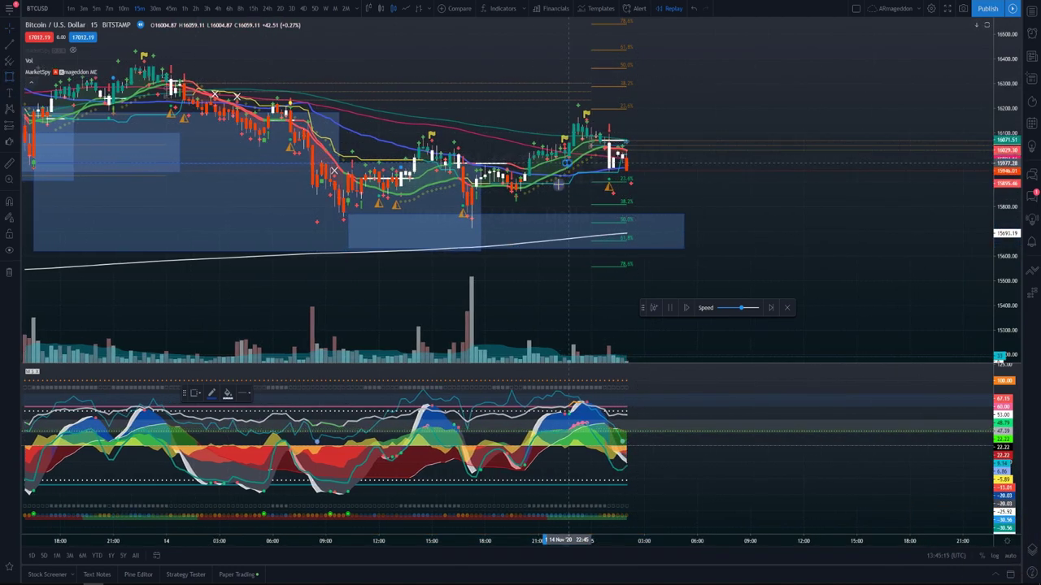
left_click_drag(565, 161, 478, 222)
left_click_drag(565, 191, 914, 195)
scroll(702, 123, "down", 5)
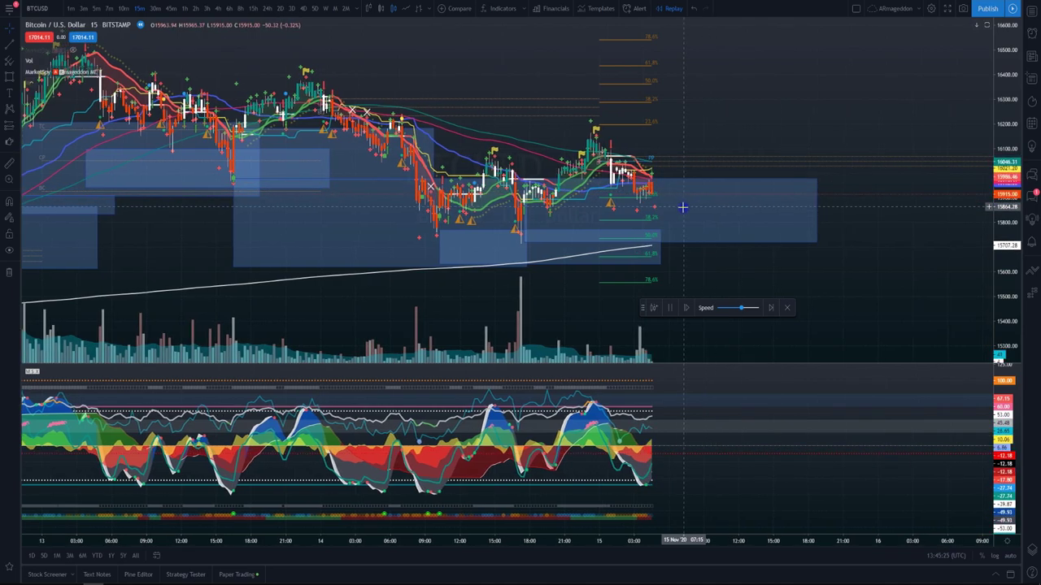
Step: Draw a narrow rectangle from about 15,939 down to 15,879 starting at 15 Nov 03:45, and extend it to 15 Nov 23:45
scroll(667, 203, "up", 1)
scroll(663, 203, "up", 1)
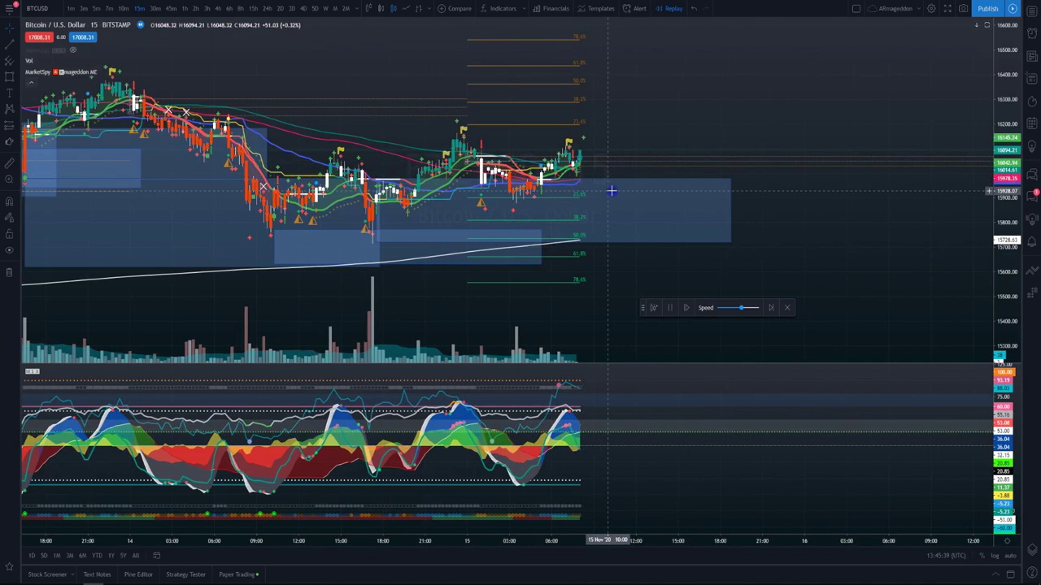
scroll(608, 188, "up", 2)
scroll(611, 184, "up", 2)
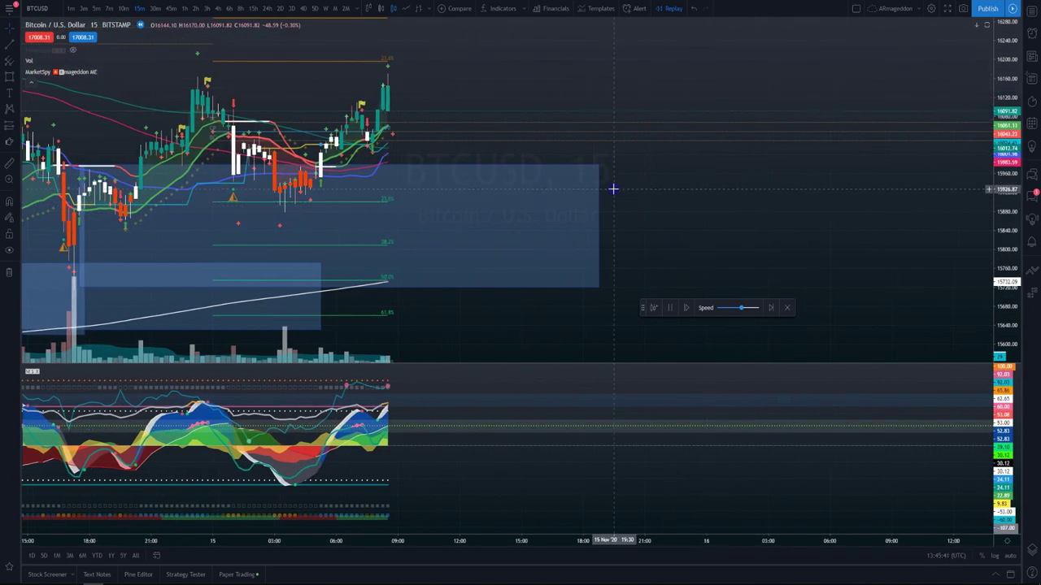
left_click_drag(661, 195, 865, 232)
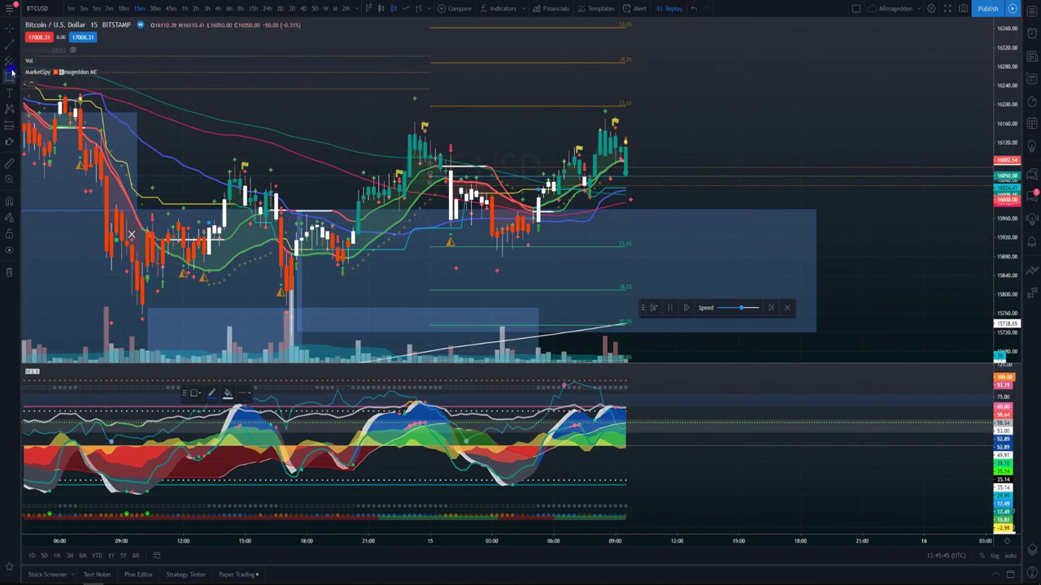
left_click(10, 75)
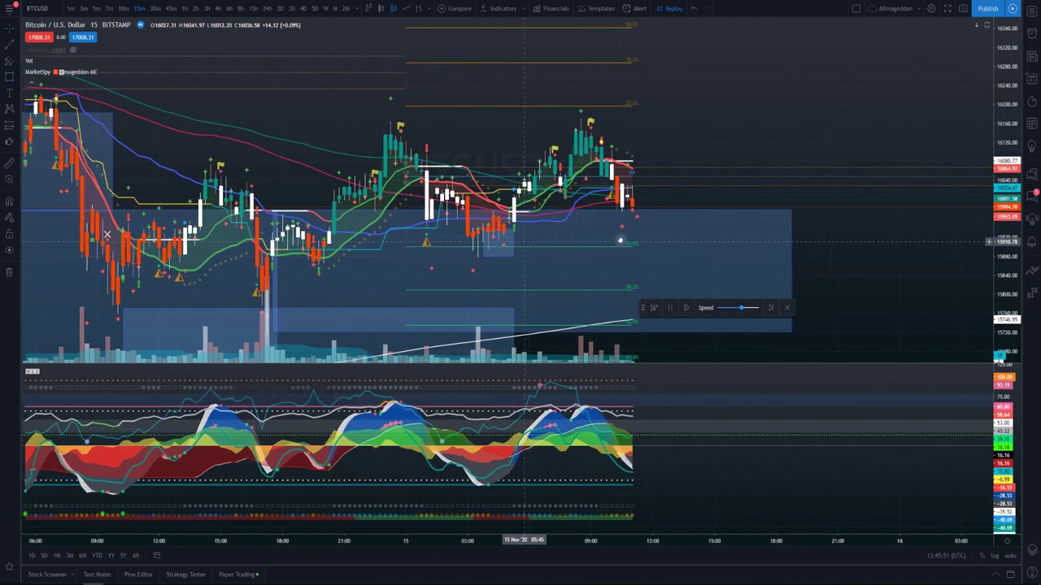
mouse_move(524, 231)
left_mouse_down()
mouse_move(905, 236)
mouse_move(512, 238)
mouse_move(866, 239)
mouse_move(865, 230)
left_mouse_up()
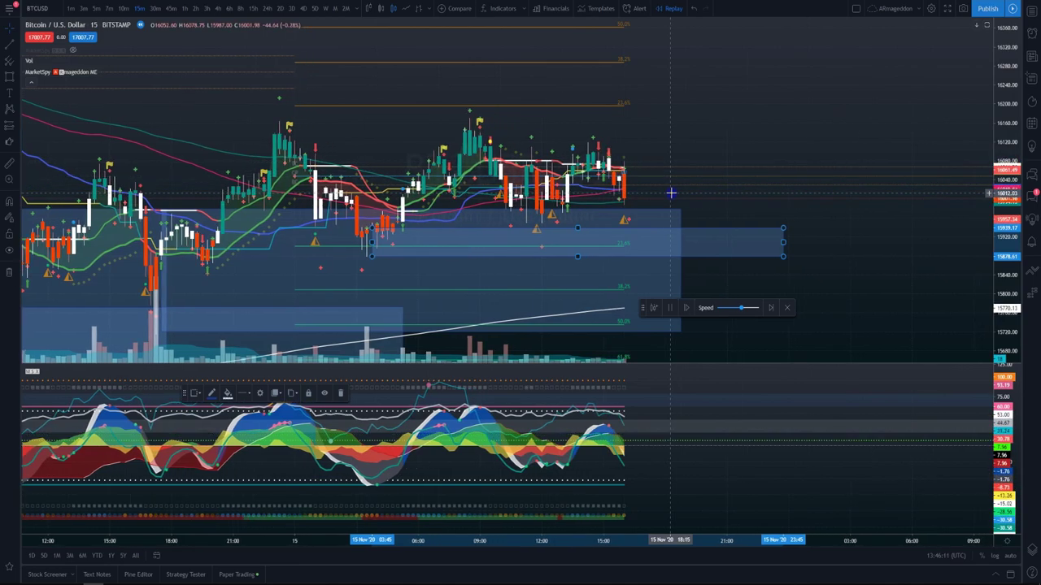
Step: Draw a rectangle from about 16,188 down to 16,115 starting at 16 Nov 06:15, and extend it to 17 Nov 00:00
scroll(671, 193, "up", 1)
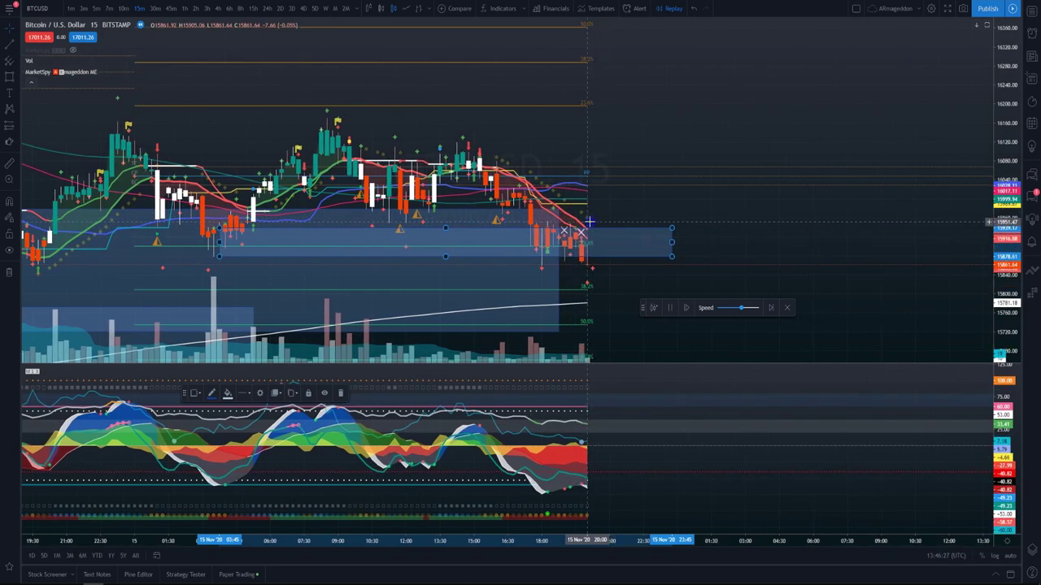
scroll(748, 274, "up", 5)
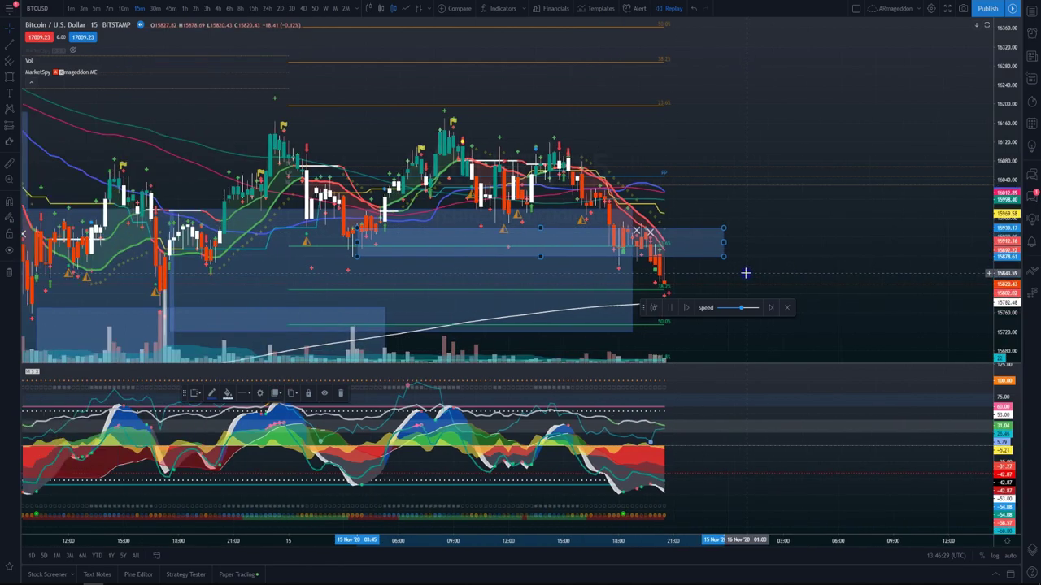
left_click_drag(695, 217, 741, 219)
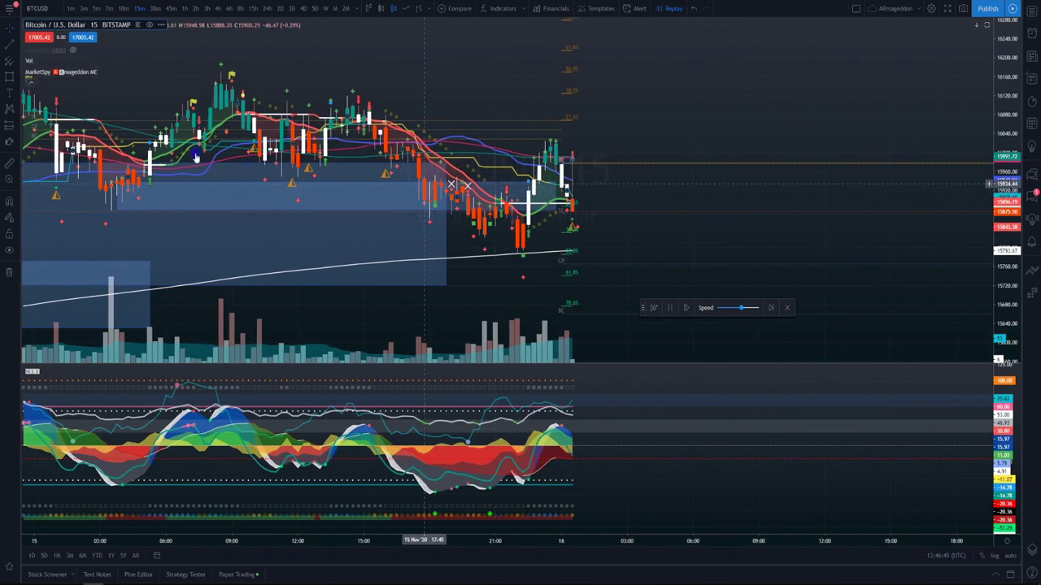
left_click(10, 75)
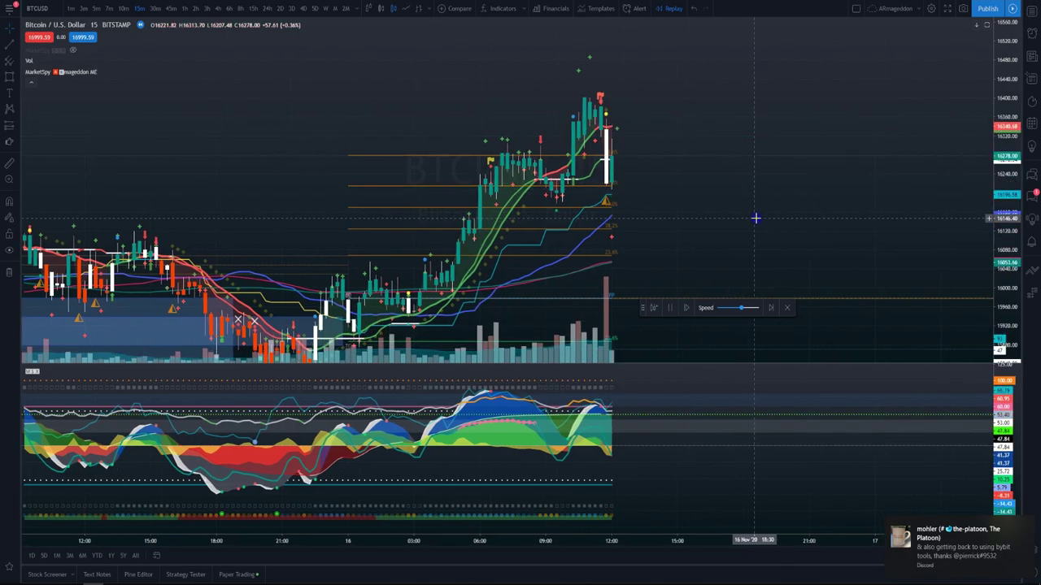
scroll(755, 218, "up", 3)
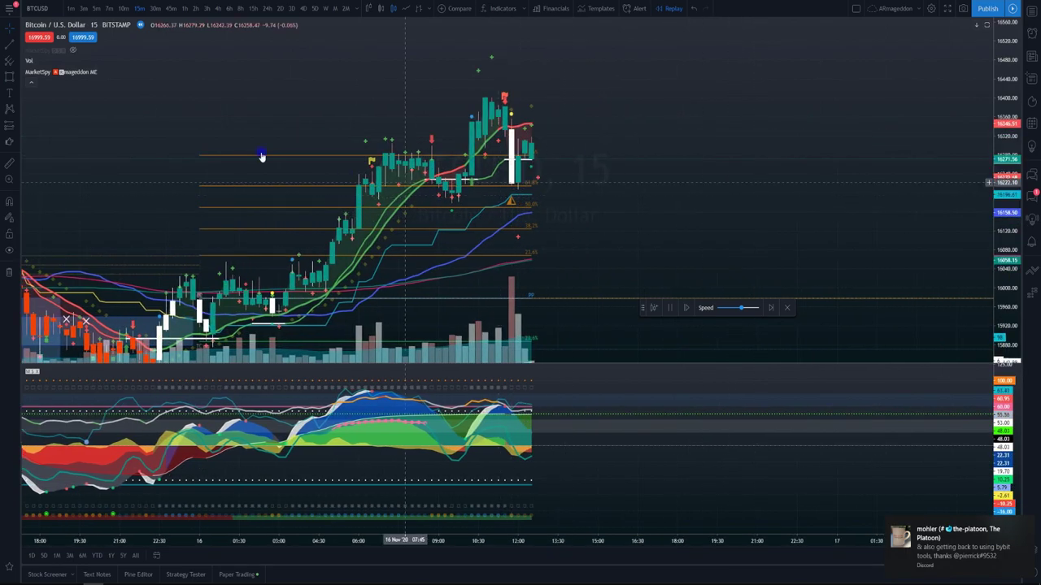
left_click(9, 77)
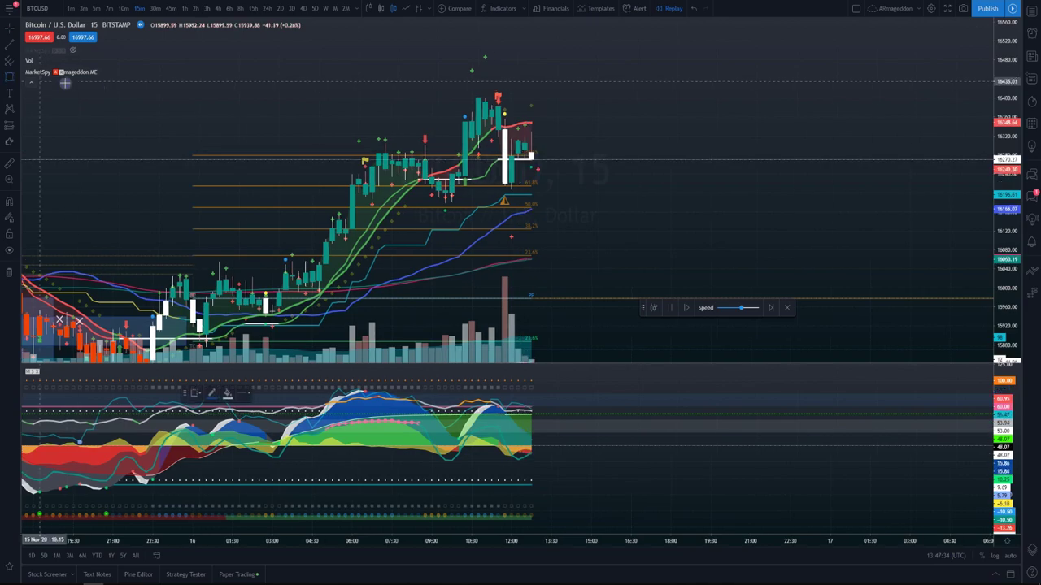
left_click(448, 198)
left_click(348, 233)
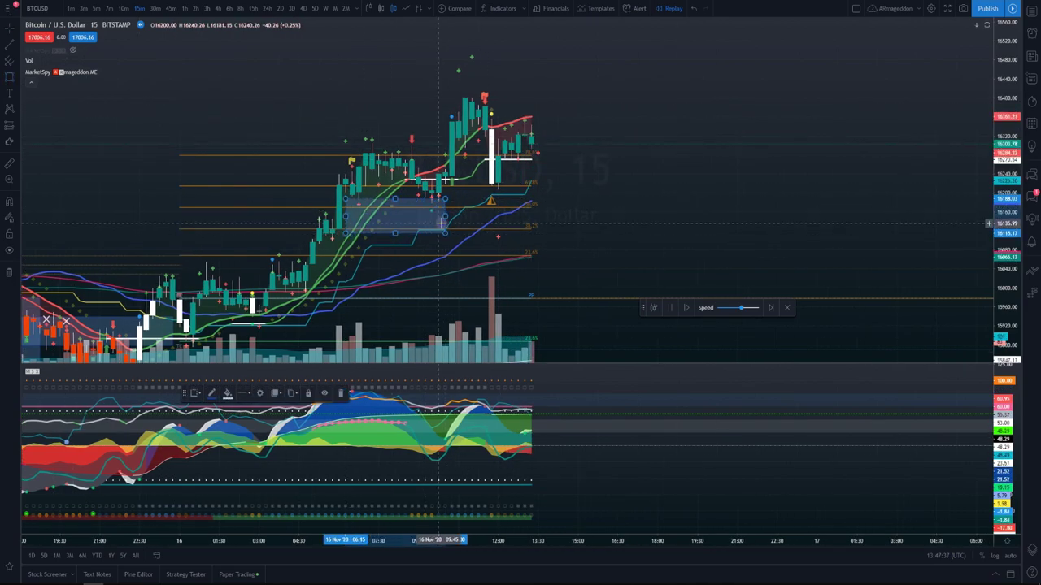
left_click_drag(438, 215, 801, 214)
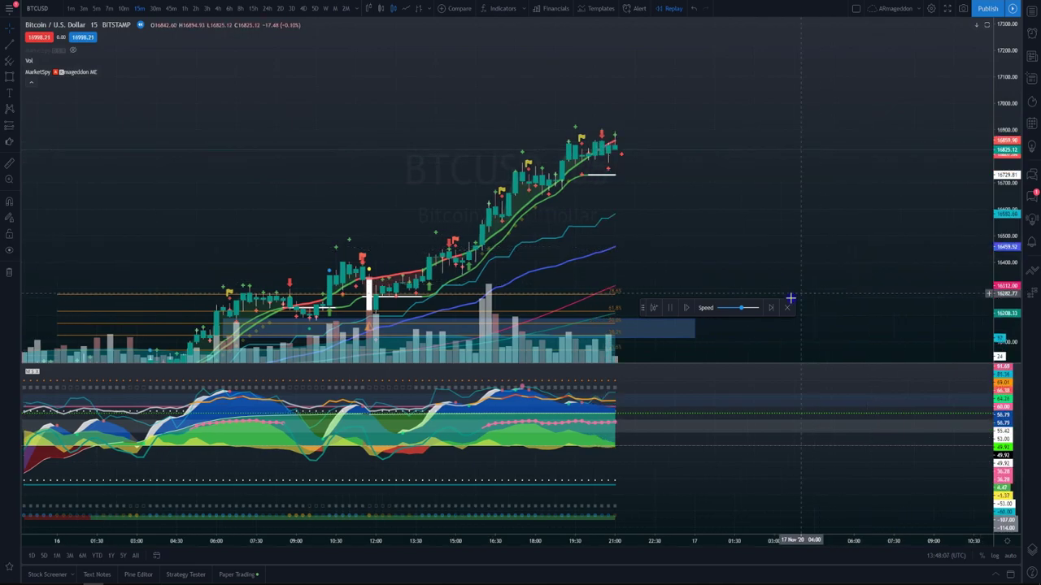
Step: Raise the replay speed and draw a rectangle from about 16,565 down to 16,354 starting at 16 Nov 15:45, extended to 17 Nov 09:00
left_click(743, 309)
left_click_drag(742, 309, 751, 309)
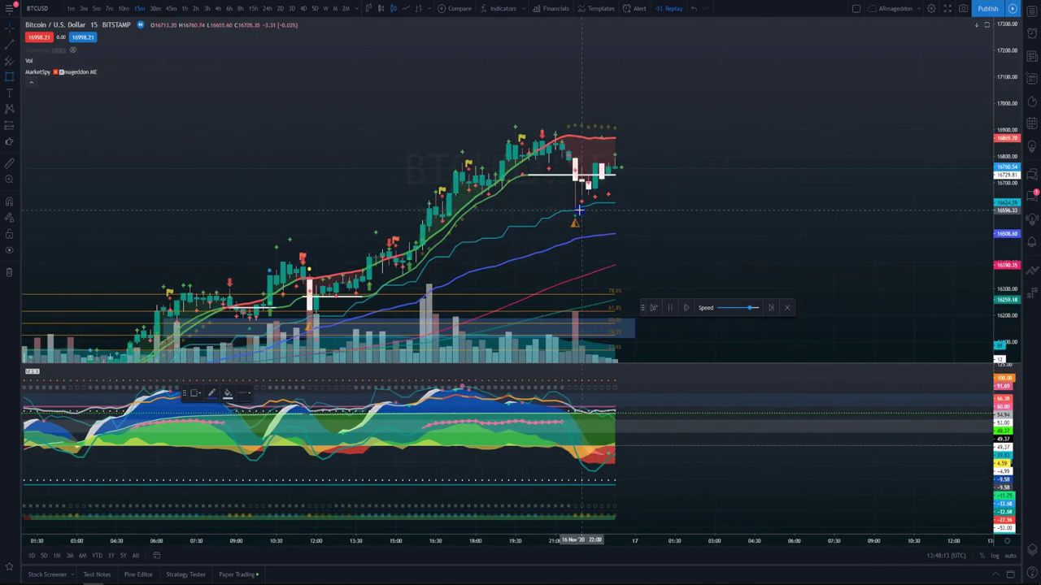
left_click(396, 272)
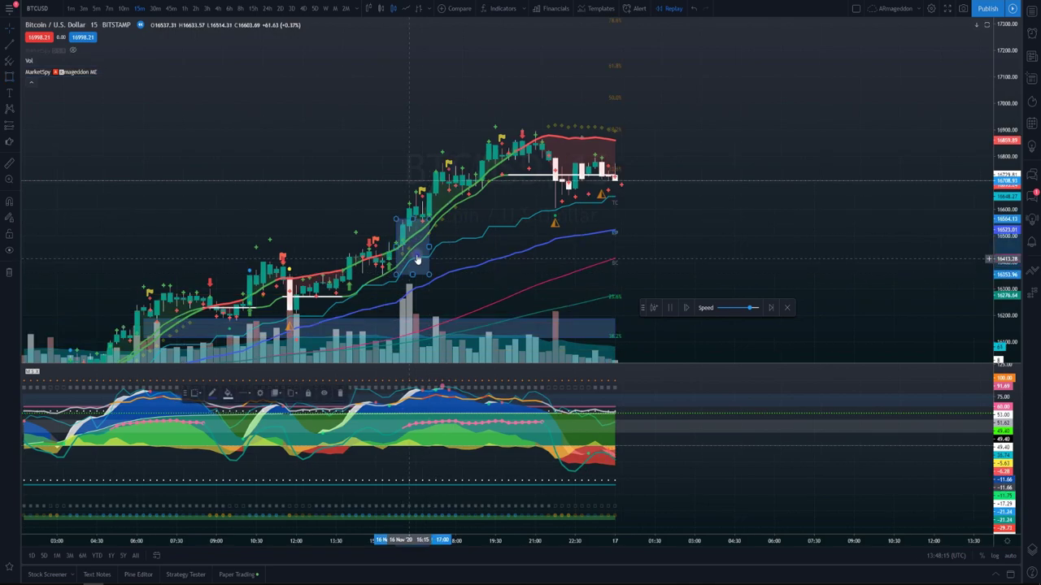
left_click_drag(423, 246, 828, 247)
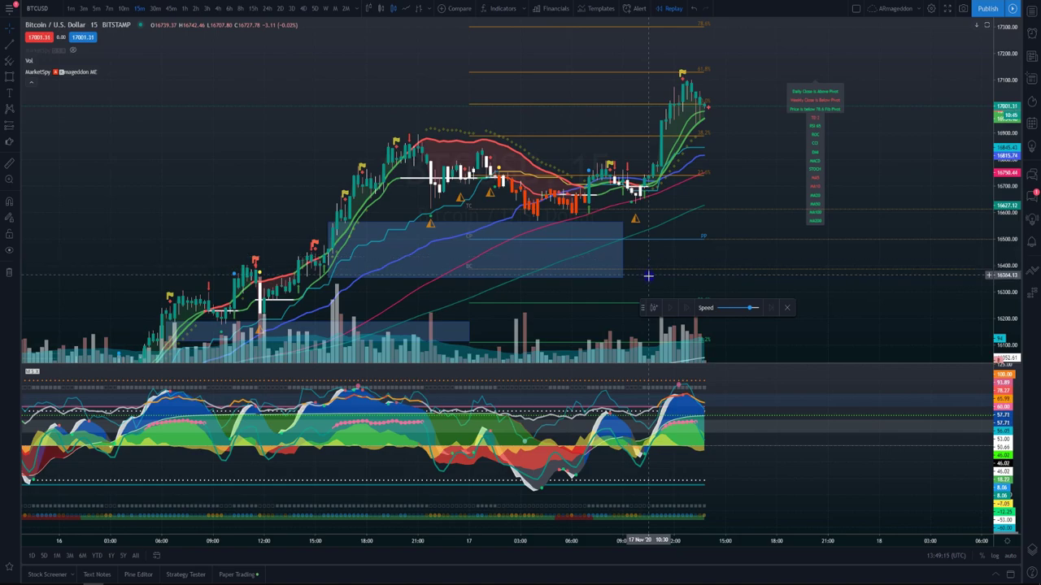
Step: Draw a rectangle from about 16,934 down to 16,759 starting at 17 Nov 11:15, and extend it to 17 Nov 22:30
left_click_drag(648, 276, 714, 257)
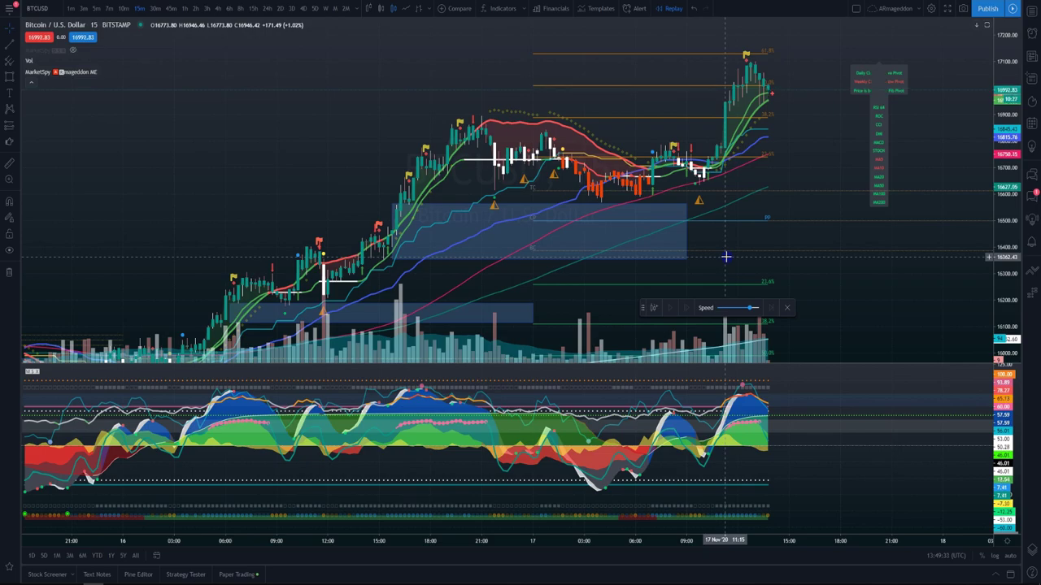
scroll(732, 252, "up", 2)
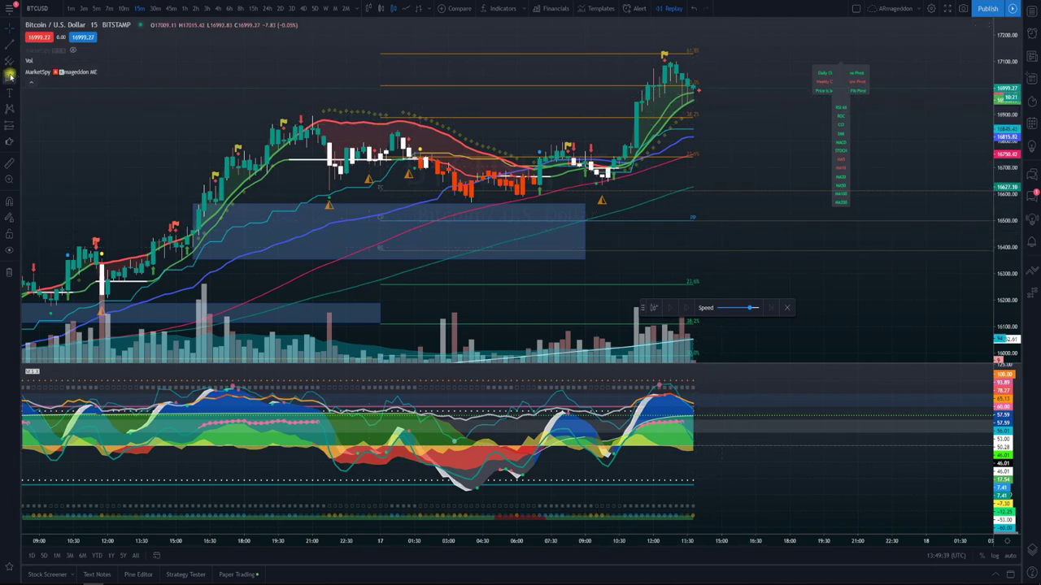
left_click(244, 410)
left_click(684, 103)
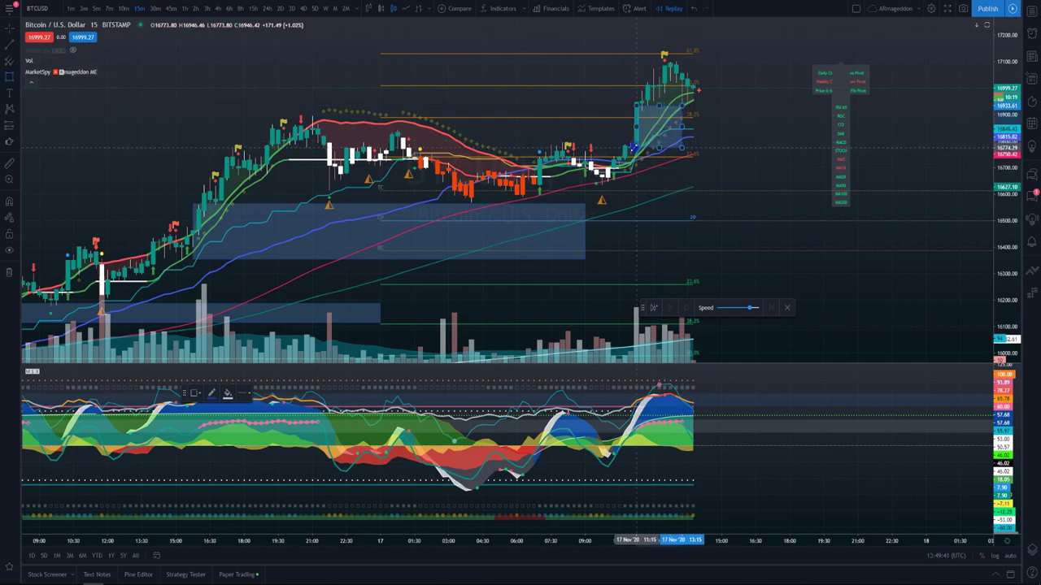
left_click_drag(681, 127, 892, 128)
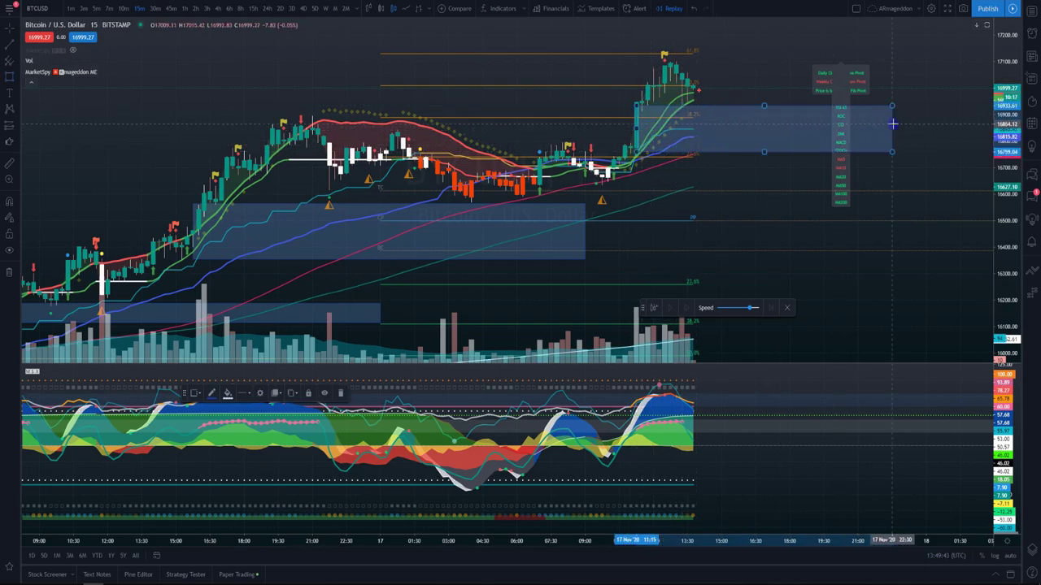
Step: Review all the marked support zones on the chart from about 6 Nov to 17 Nov, checking how price revisits them
left_click_drag(741, 82, 701, 85)
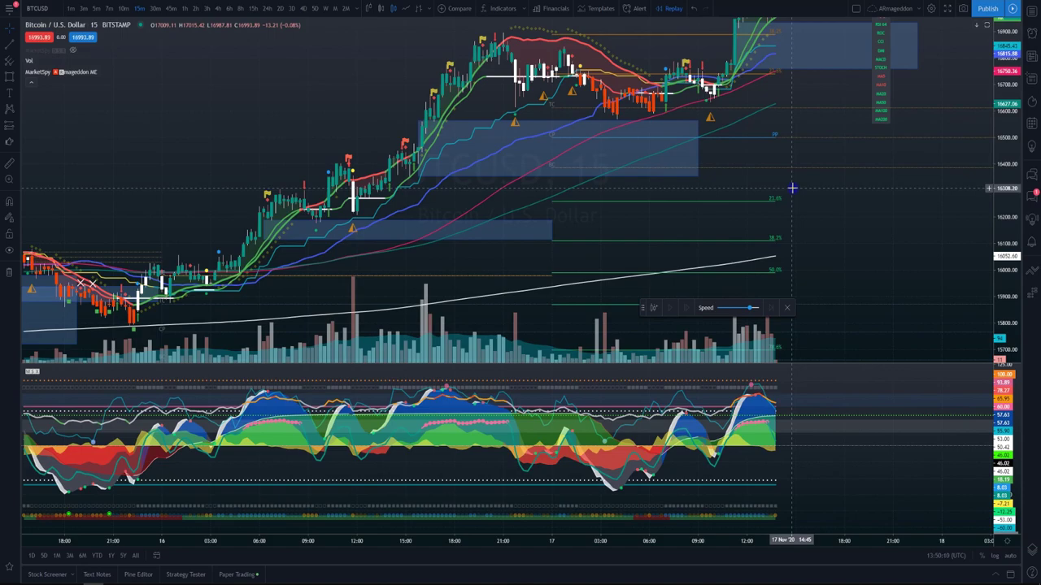
scroll(642, 228, "down", 5)
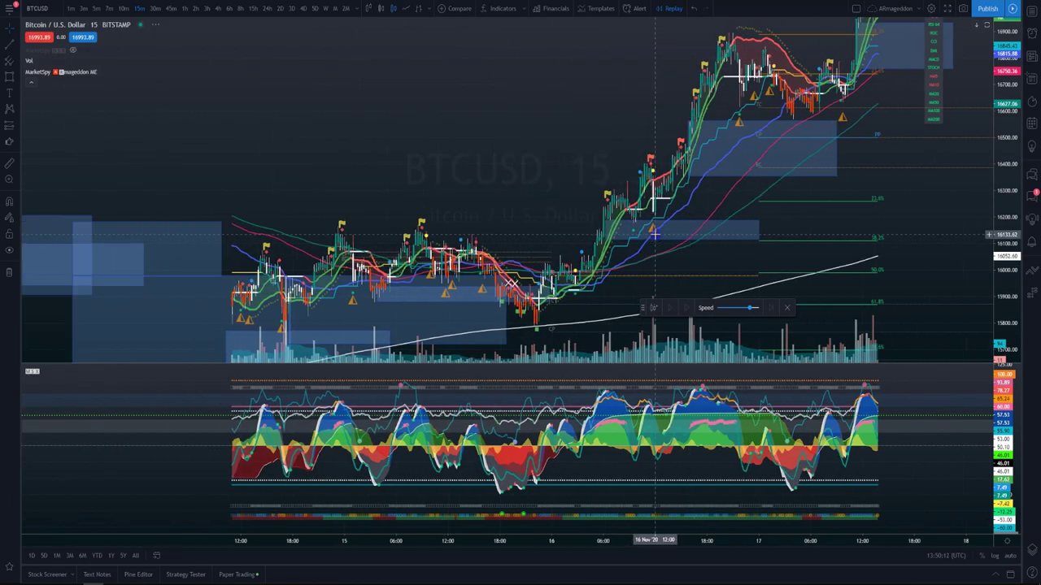
scroll(654, 234, "down", 3)
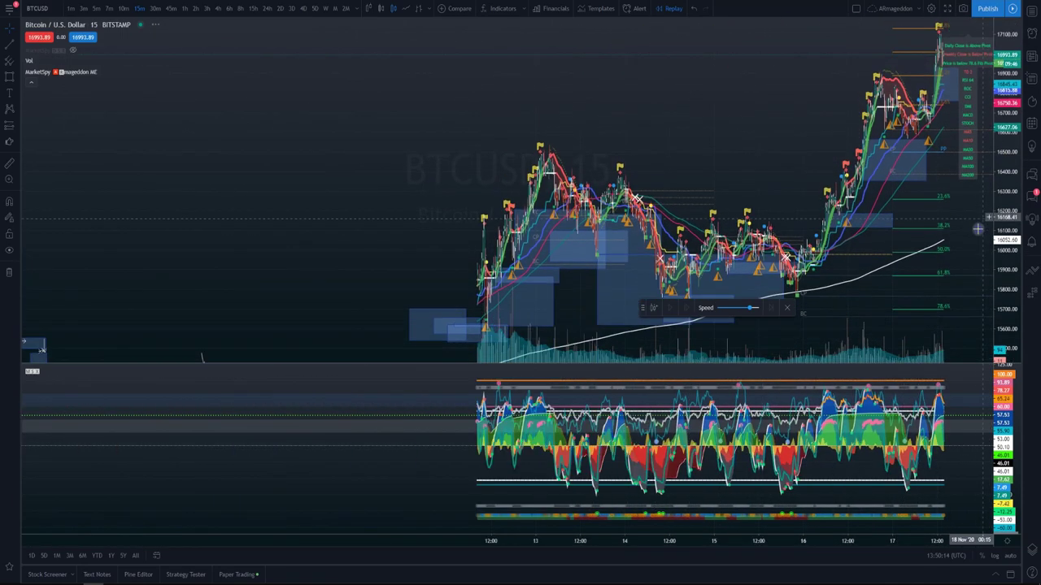
scroll(779, 215, "down", 3)
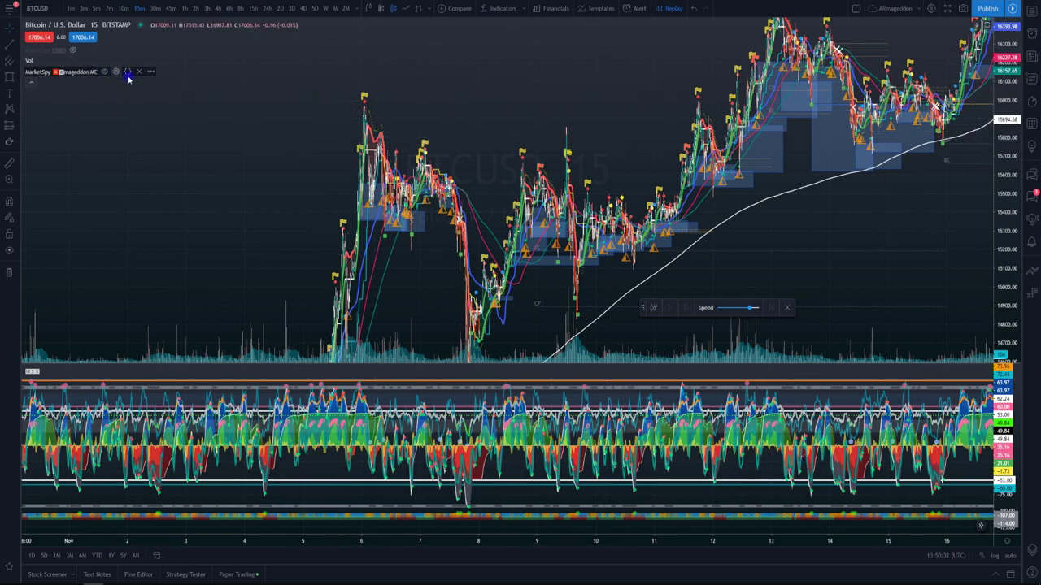
scroll(588, 260, "up", 1)
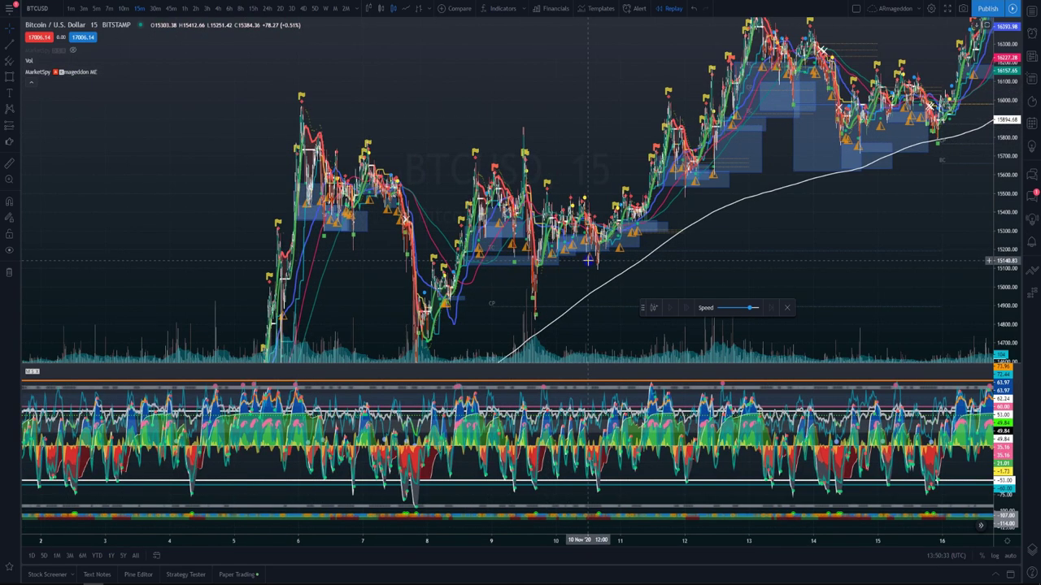
scroll(588, 260, "up", 1)
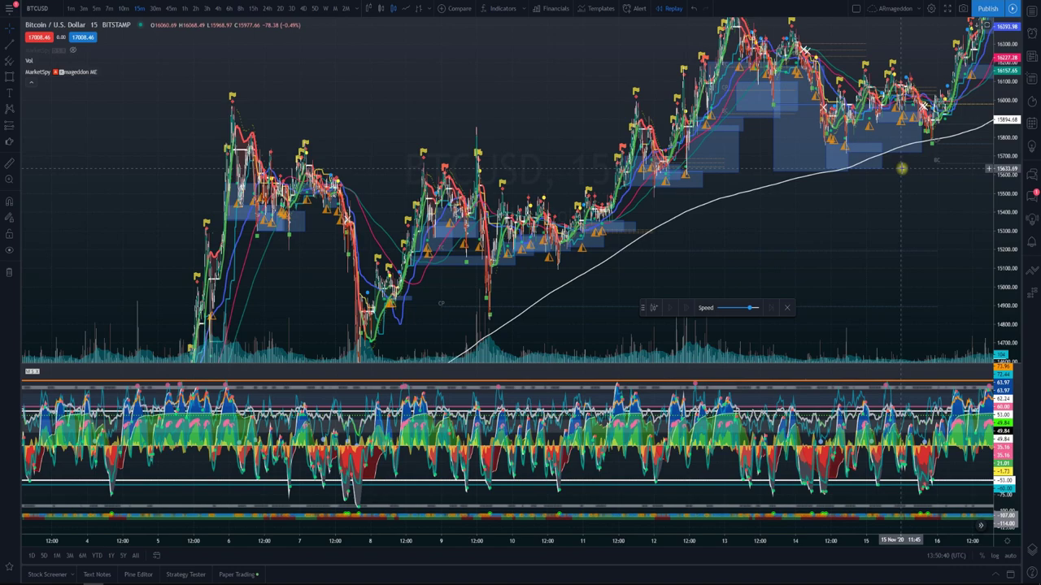
scroll(846, 258, "up", 3)
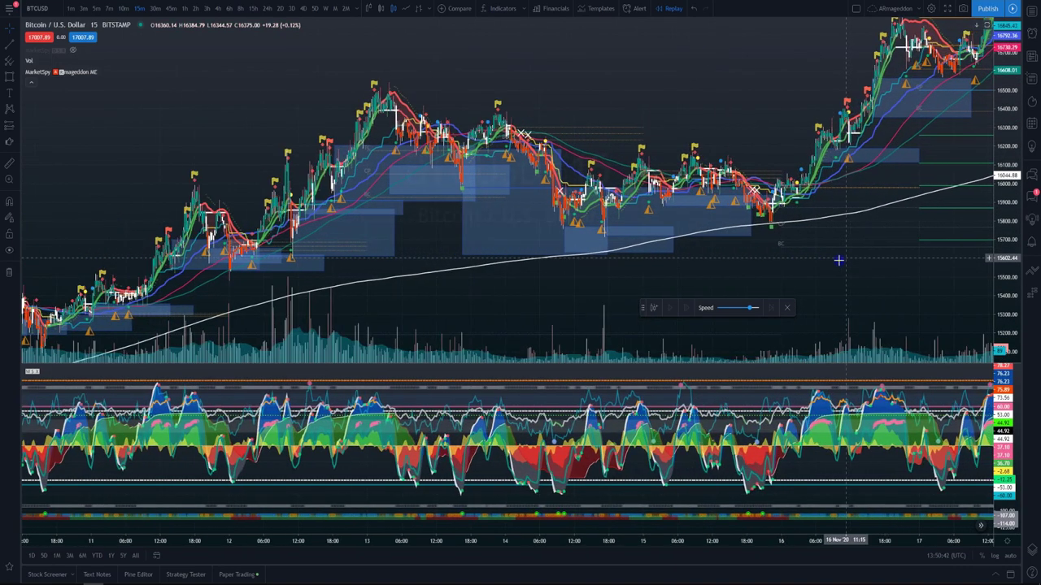